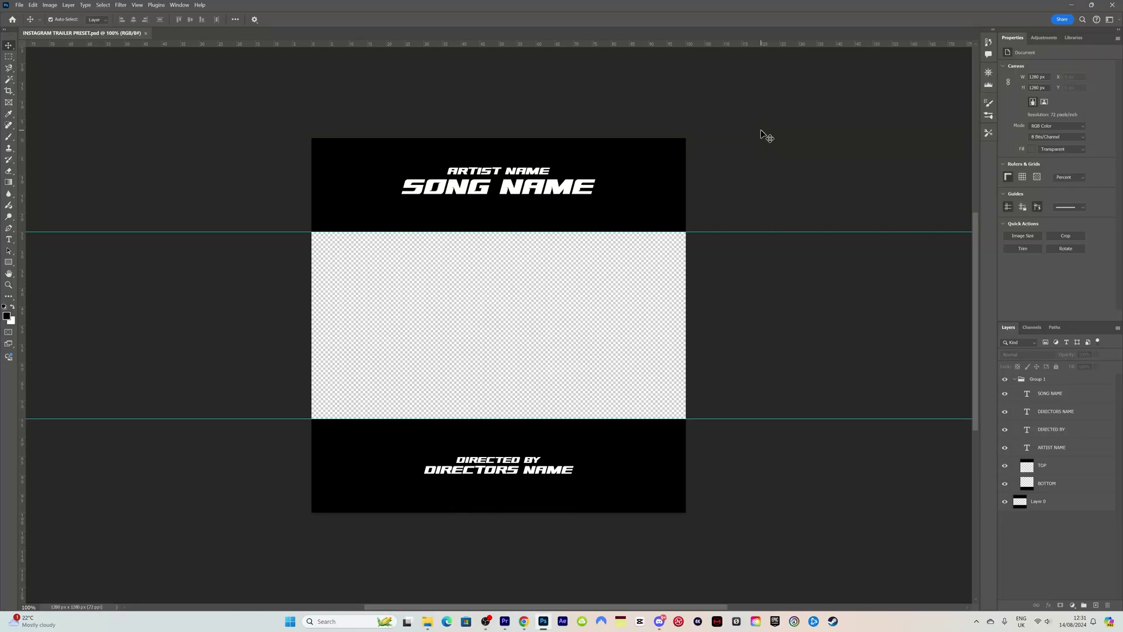
- Examine the template's artist, song and director text layers, the two black bands and the transparent middle area
click(422, 170)
click(546, 188)
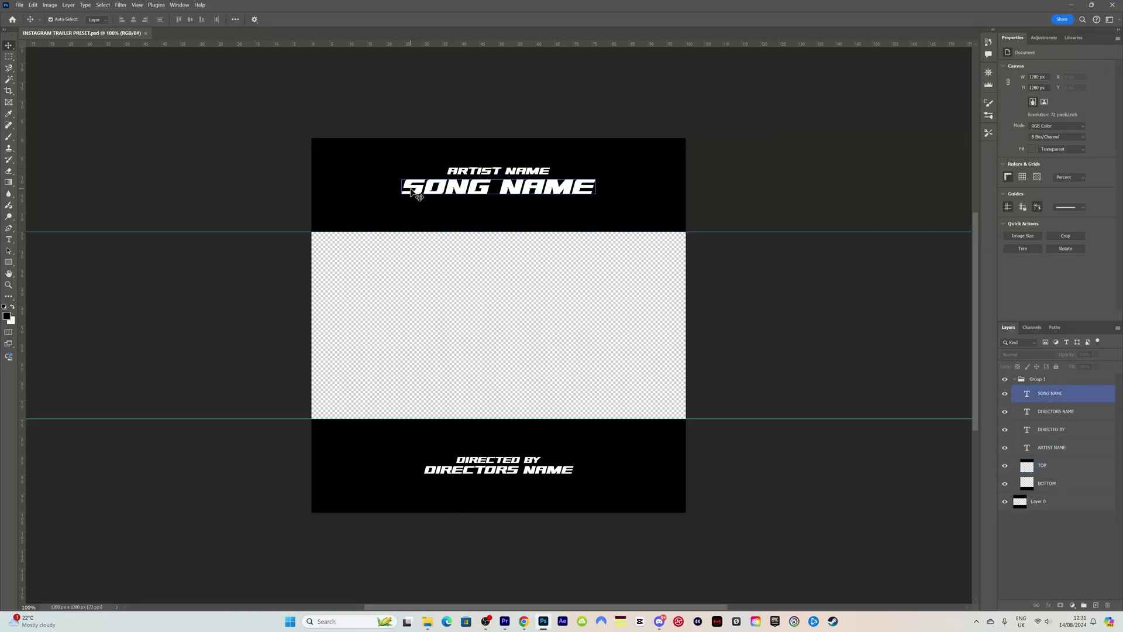
click(608, 195)
click(462, 462)
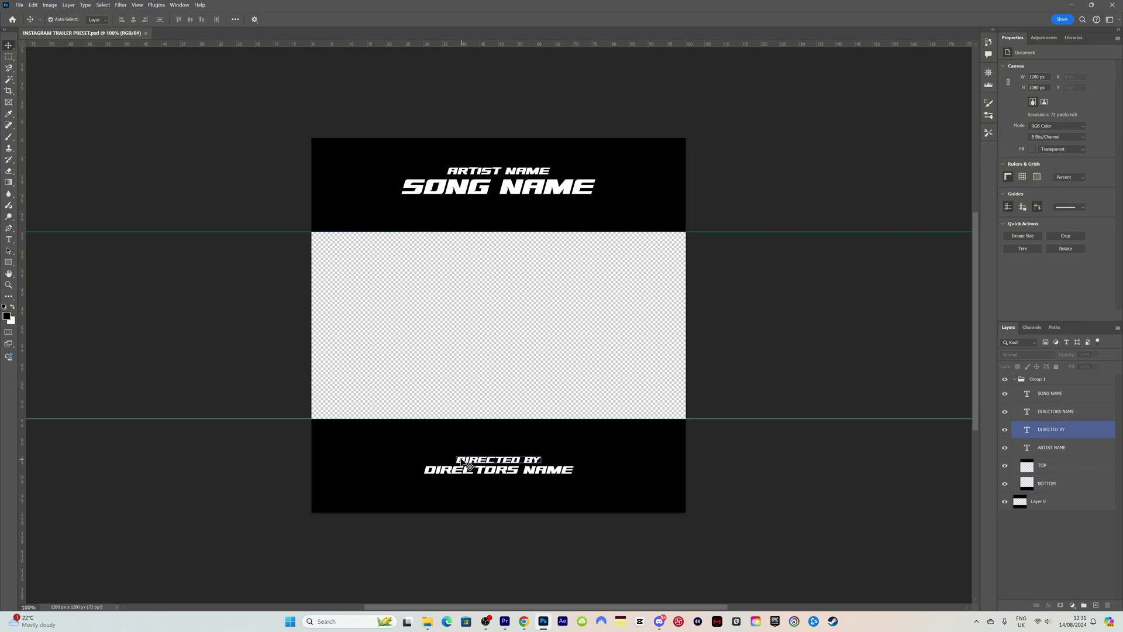
click(550, 465)
click(457, 472)
click(610, 477)
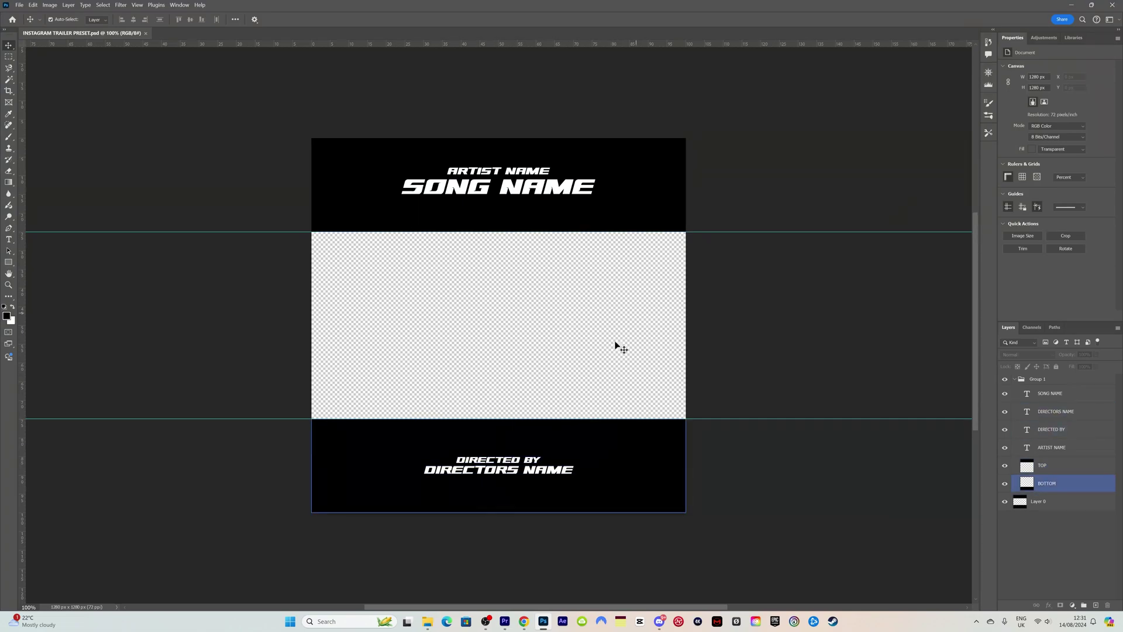
click(520, 290)
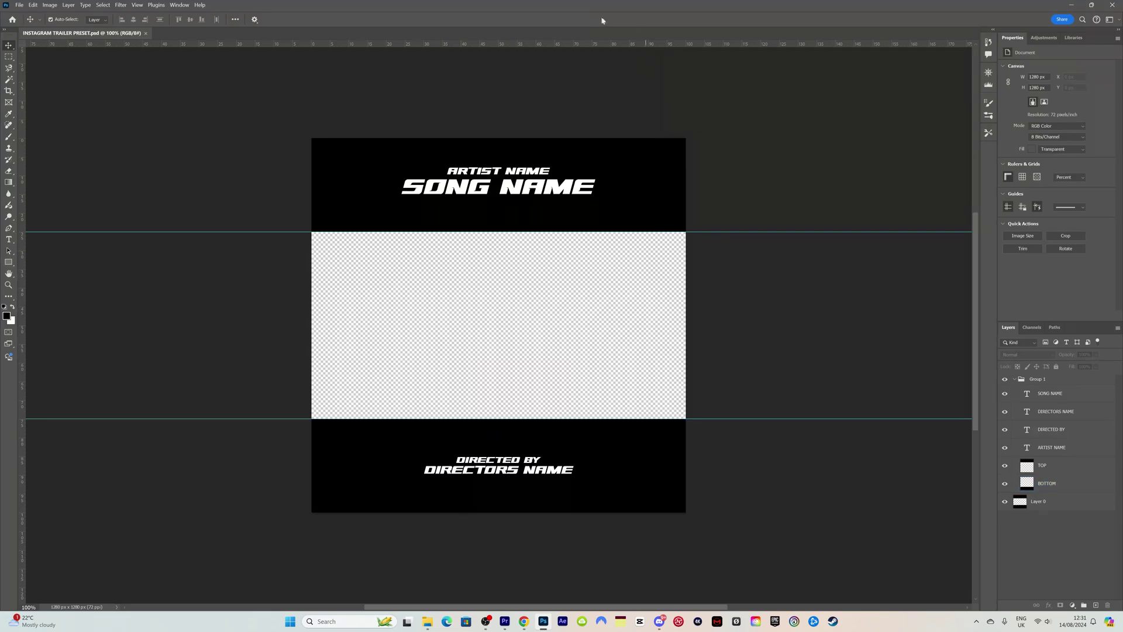
- Clear away the other open windows to view the desktop's TOP.png and BOTTOM.png files, and restore the template to full screen
drag(567, 7, 554, 98)
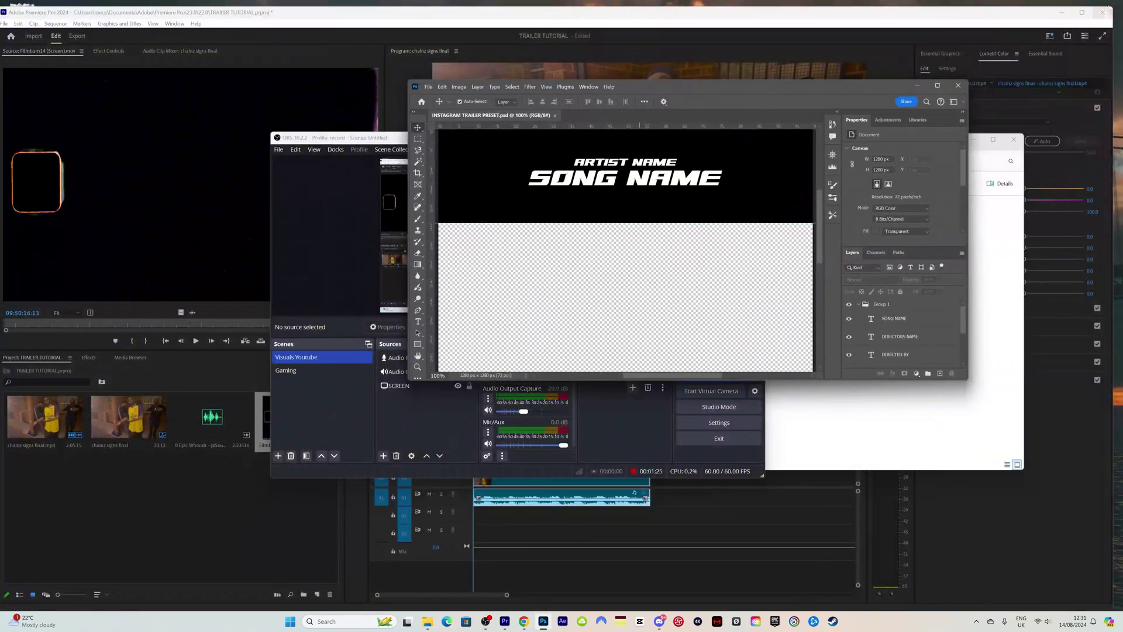
click(1064, 12)
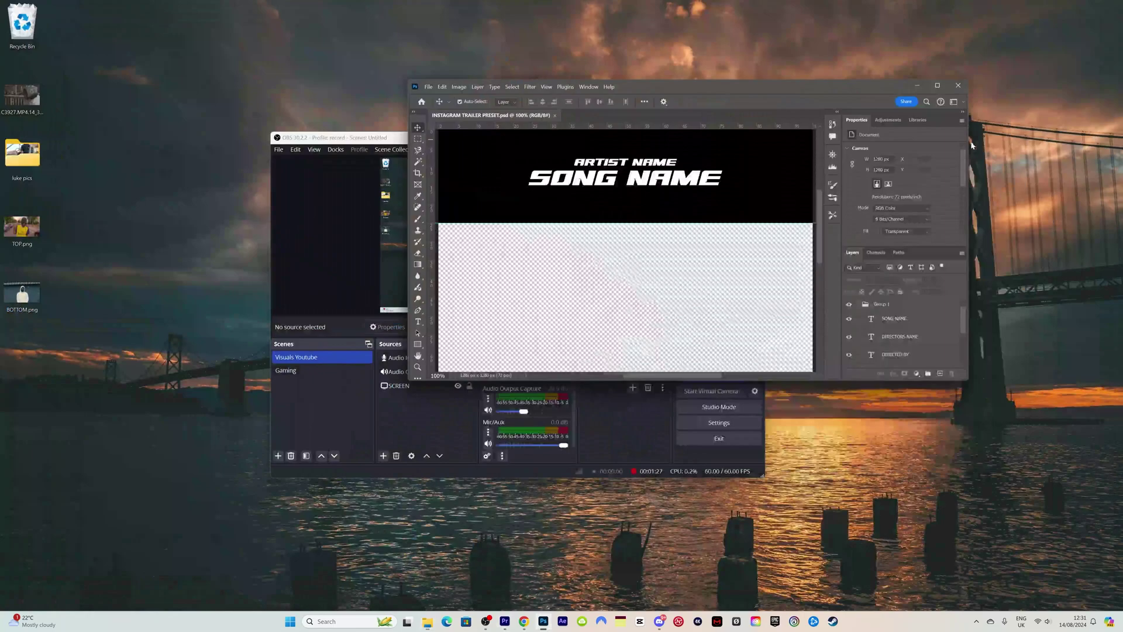
drag(790, 86, 719, 85)
click(716, 144)
click(714, 139)
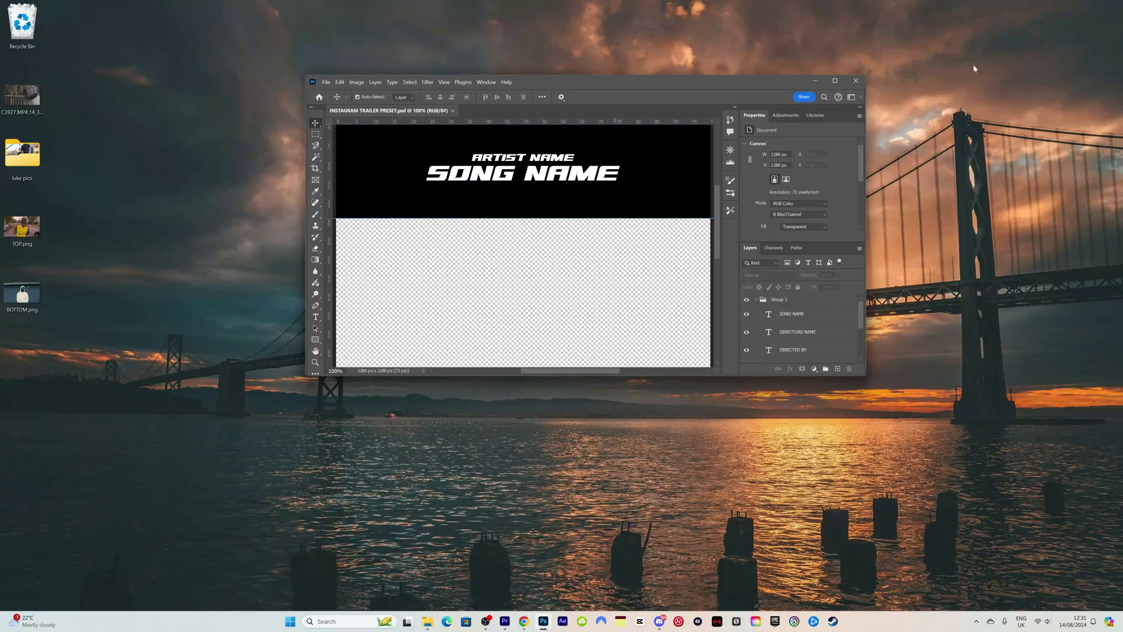
click(836, 81)
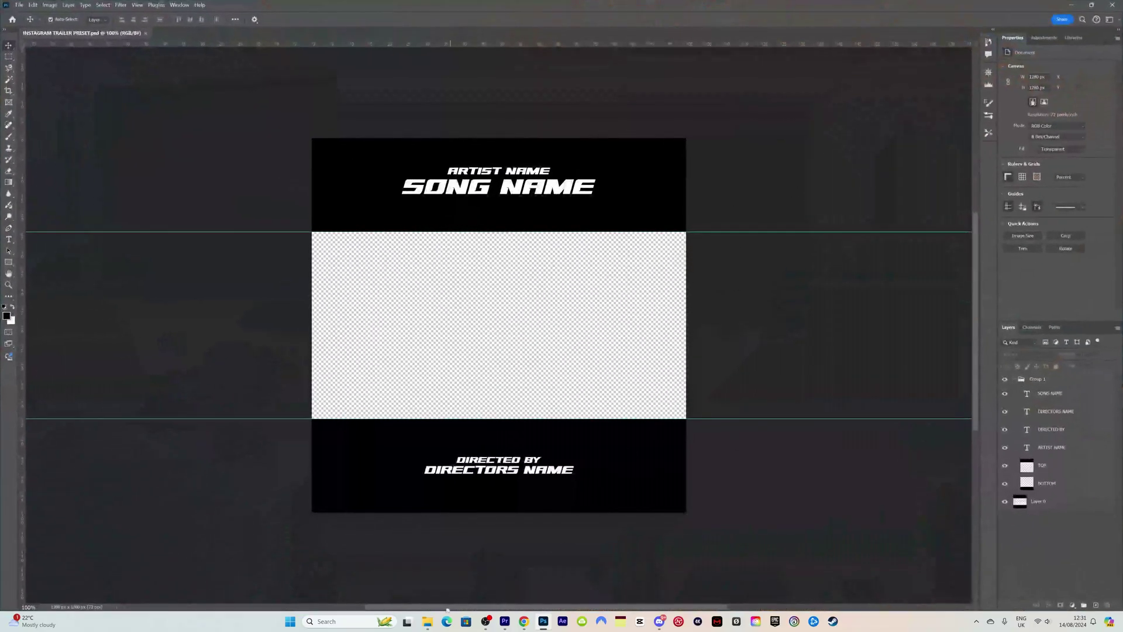
- Place TOP.png from the Desktop folder into the template and put its layer directly above the TOP band layer in Group 1
click(427, 622)
click(493, 261)
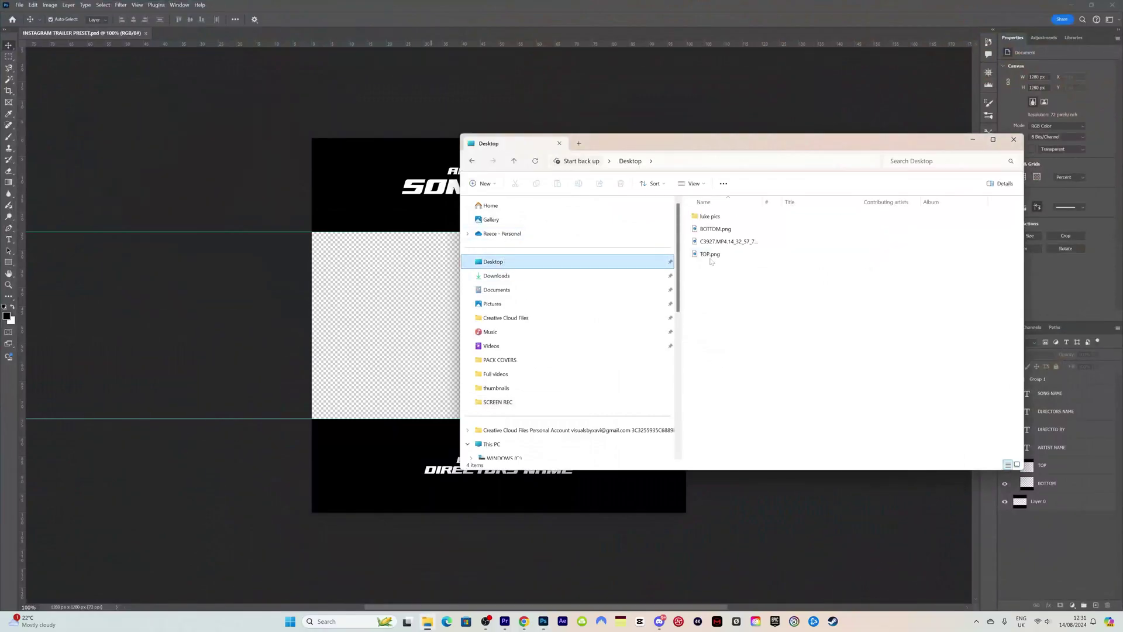
drag(709, 258, 346, 181)
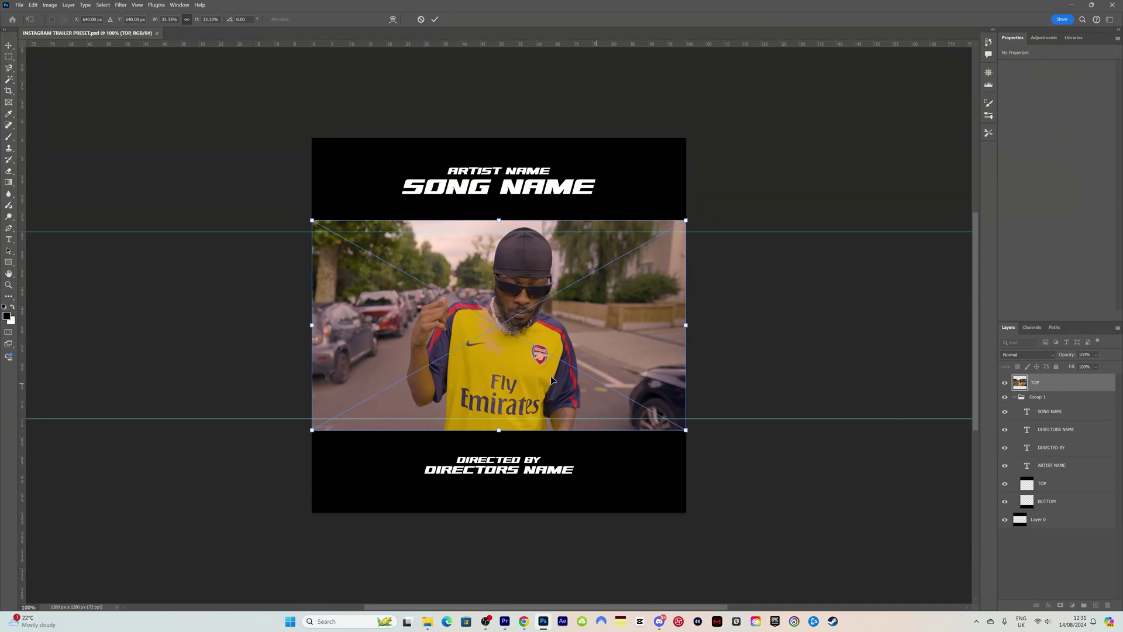
click(435, 20)
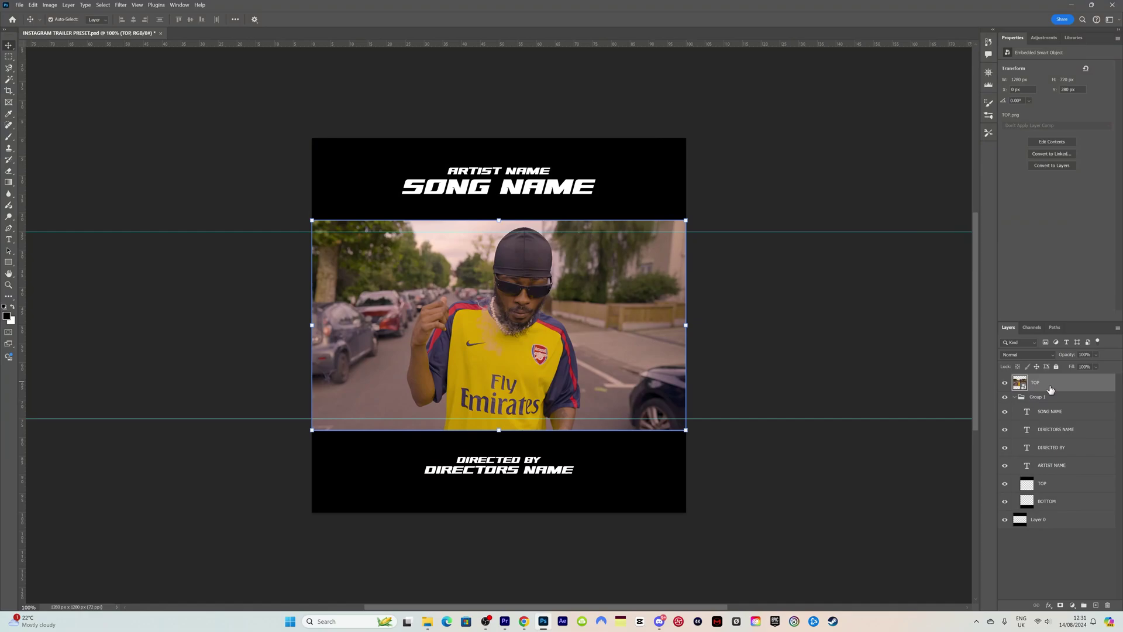
drag(1050, 389, 1065, 476)
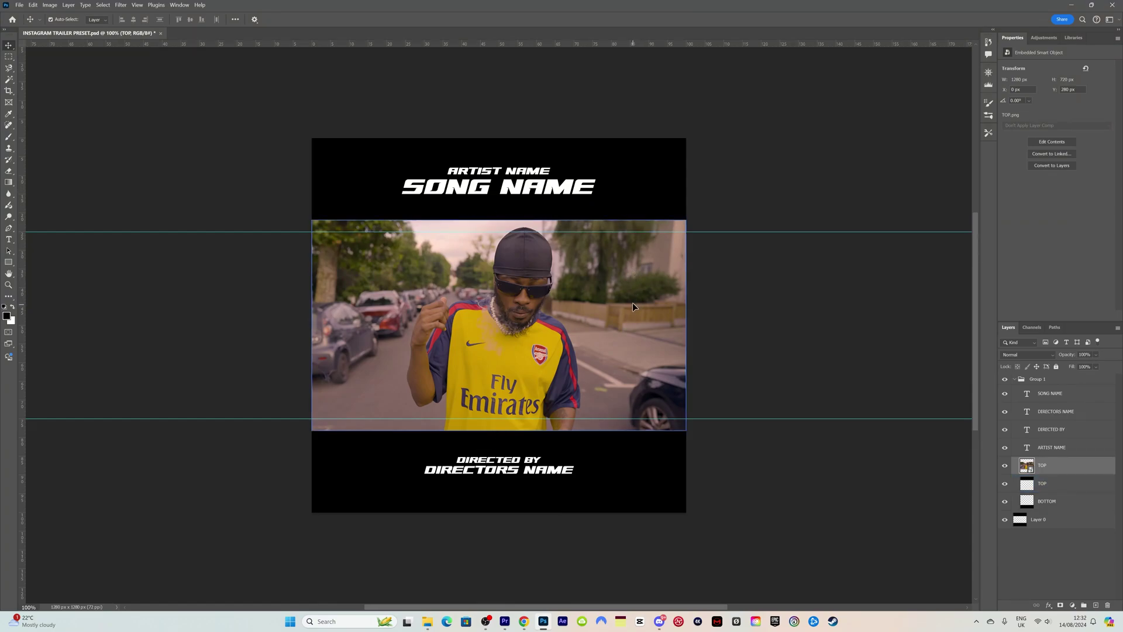
- Clip the placed photo to the TOP band and position it so the man's face sits in the upper banner
drag(633, 303, 636, 223)
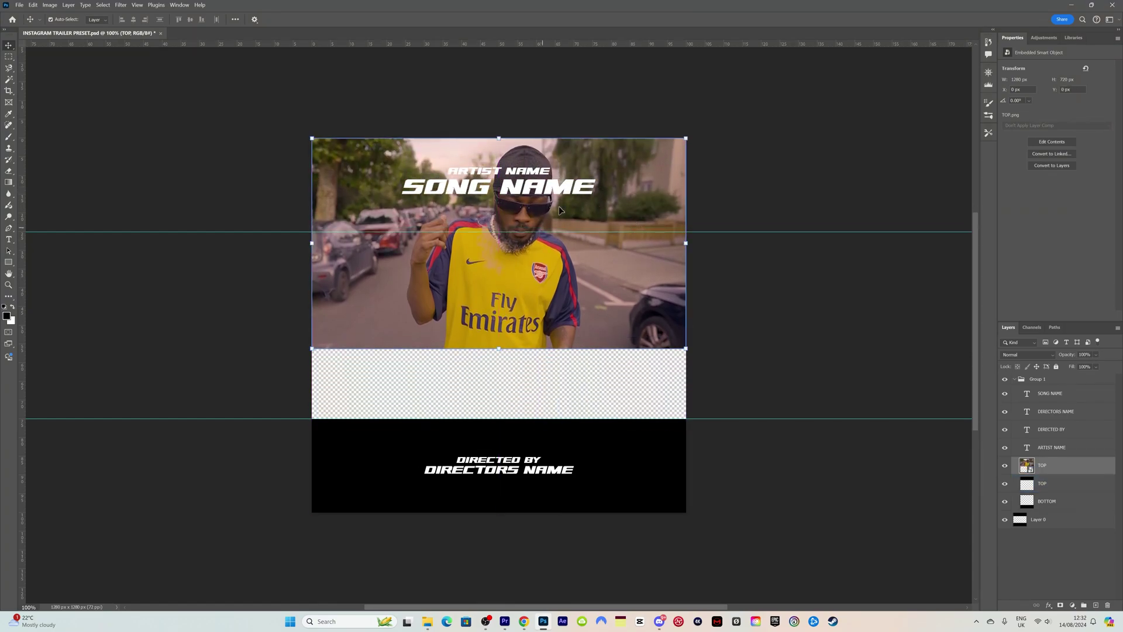
right_click(1060, 470)
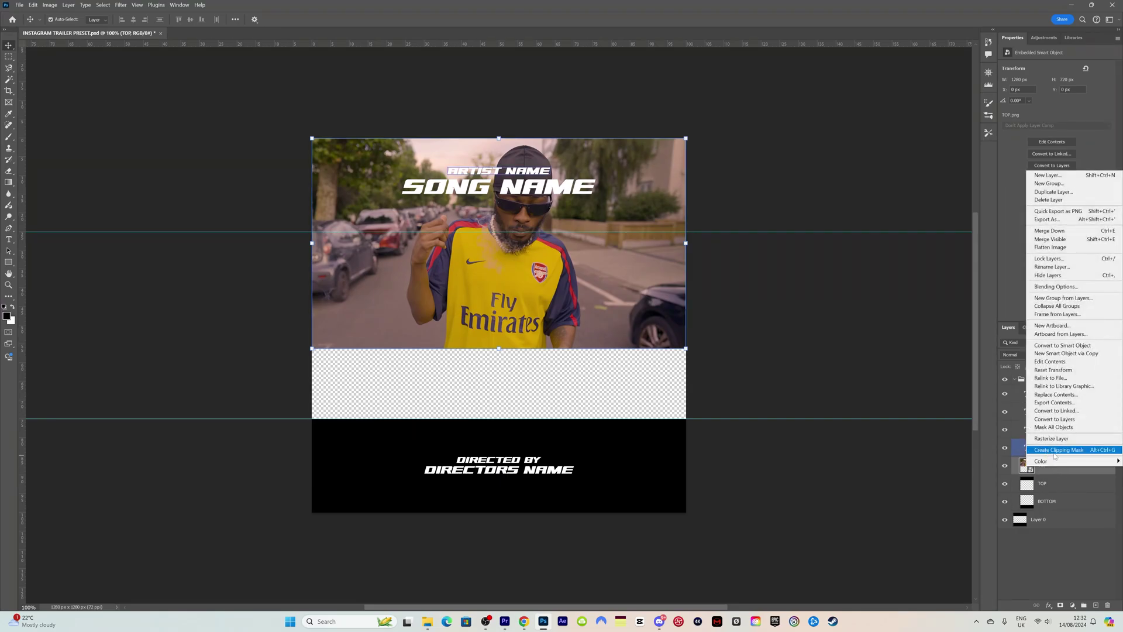
click(1055, 449)
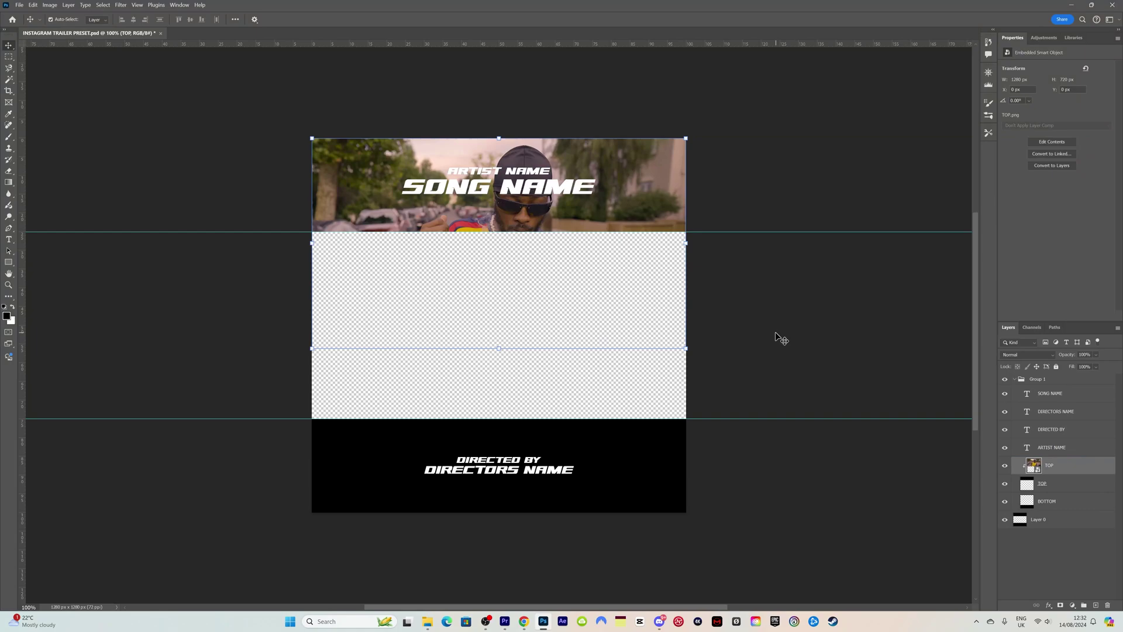
drag(688, 246, 625, 217)
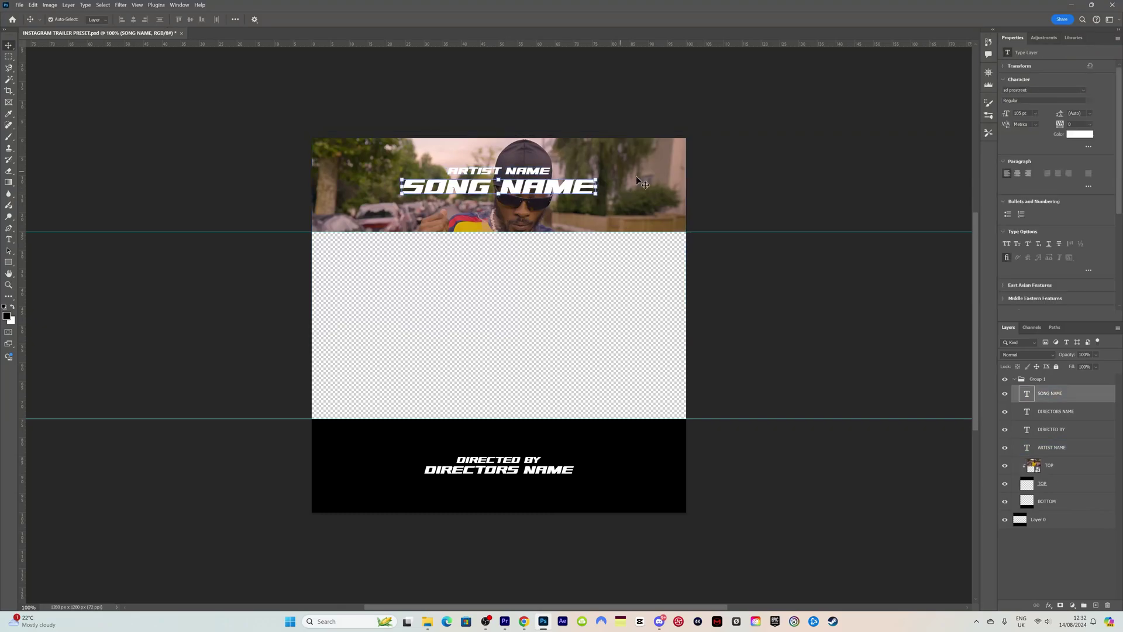
- Replace the ARTIST NAME text with CHAINZO and centre it above the song title
key(t)
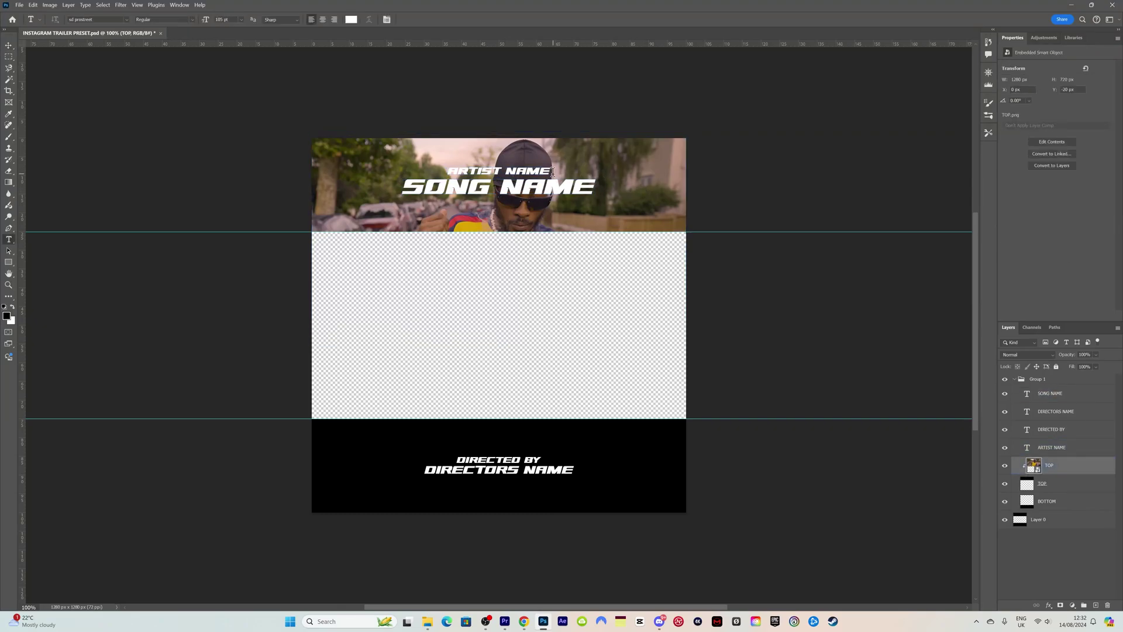
drag(549, 167, 434, 171)
key(BackSpace)
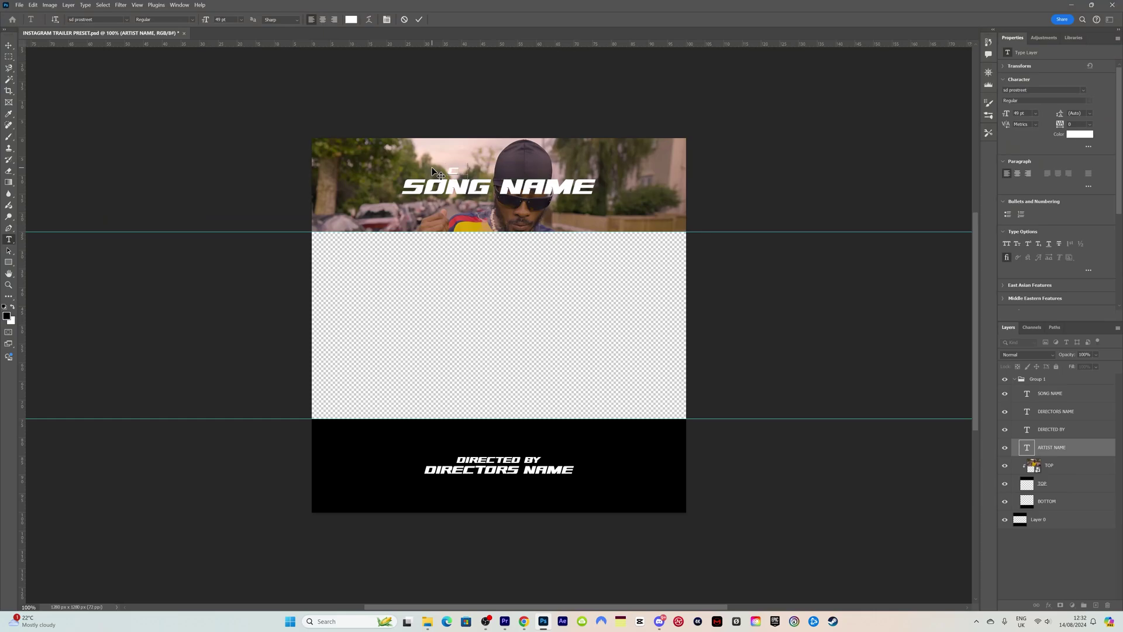
click(419, 21)
key(v)
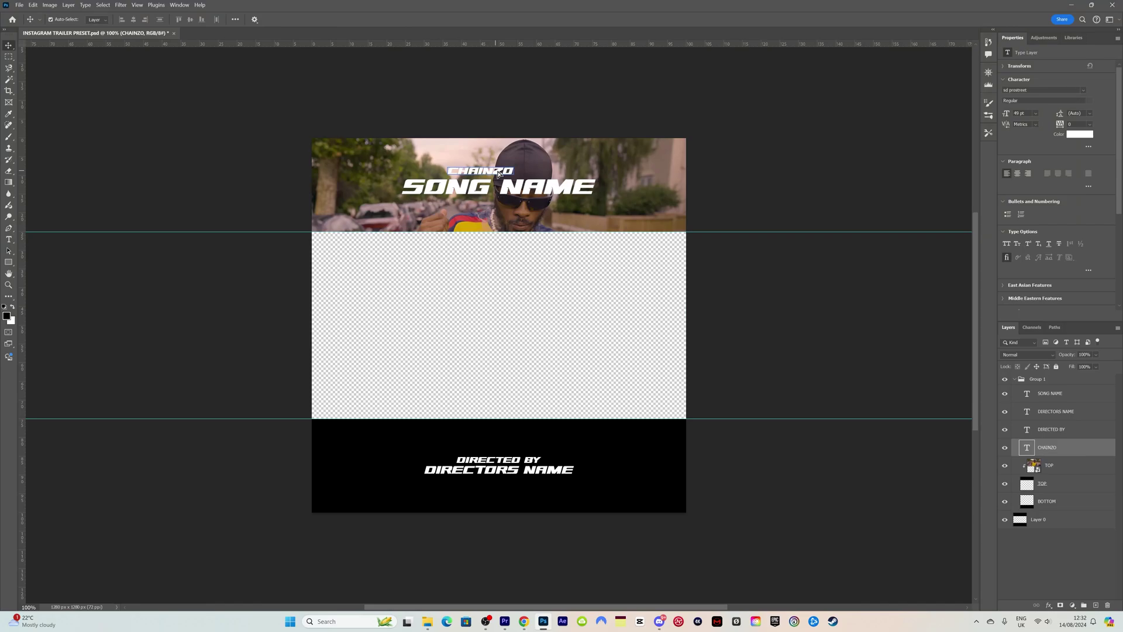
drag(498, 174, 517, 174)
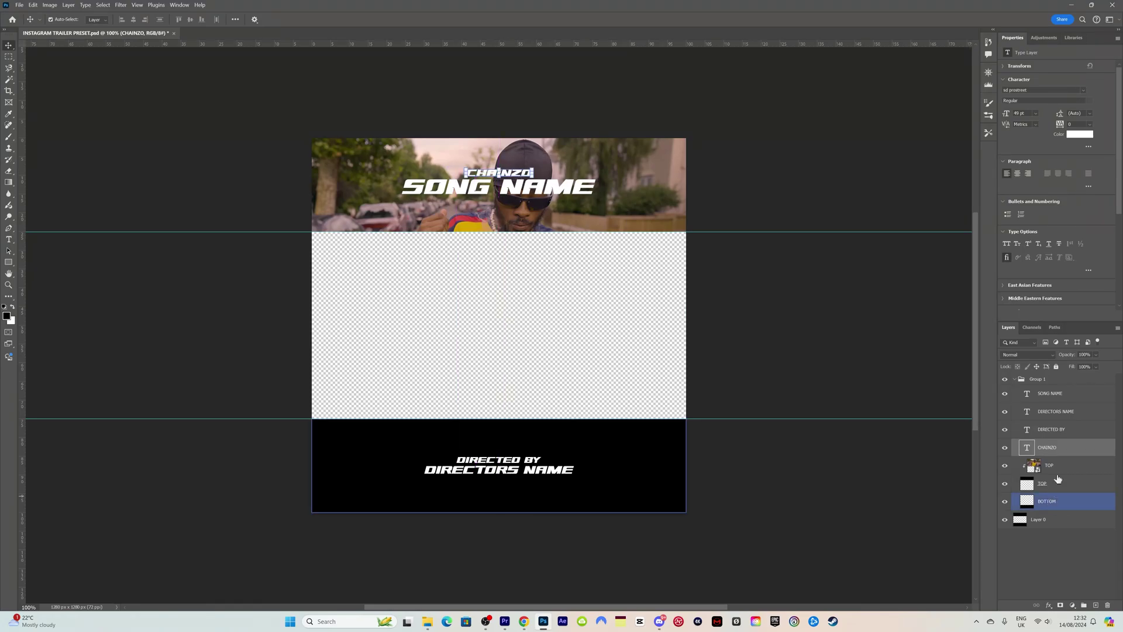
- Add a drop shadow to the CHAINZO text layer with about 35% spread and a size of about 7 px
double_click(1065, 453)
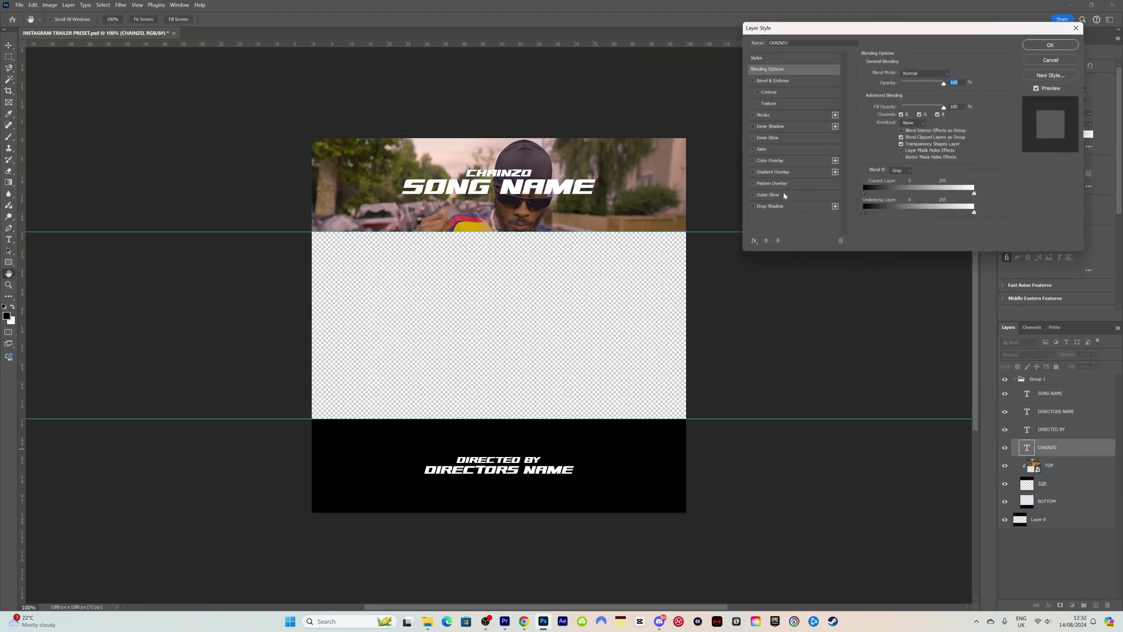
click(753, 207)
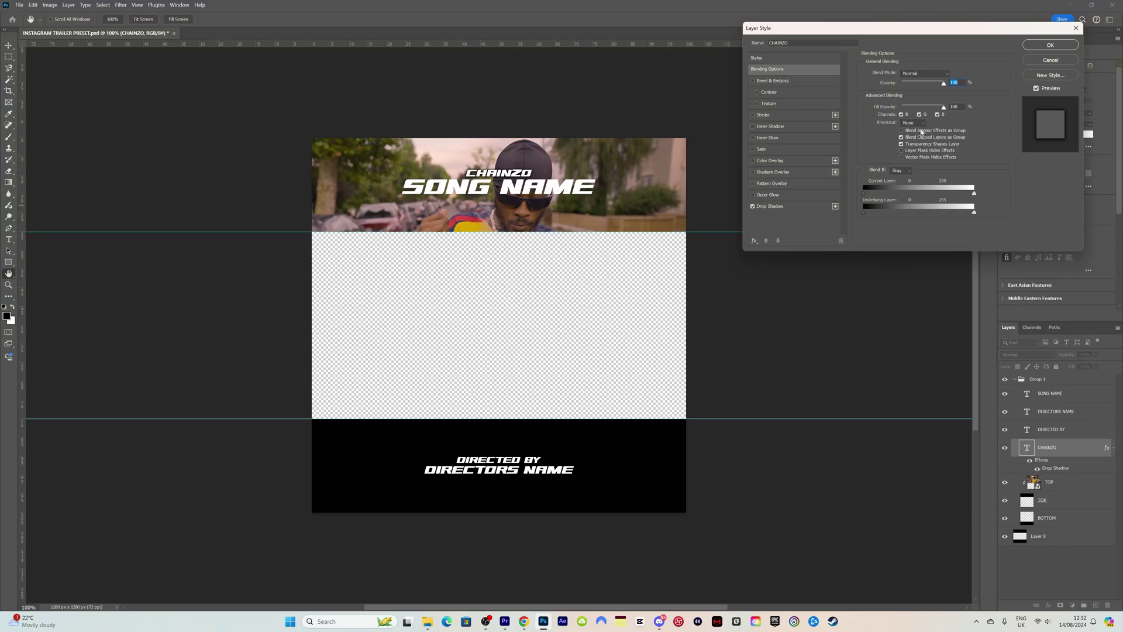
click(795, 205)
mouse_move(900, 133)
mouse_down()
mouse_move(911, 133)
mouse_move(898, 133)
mouse_up()
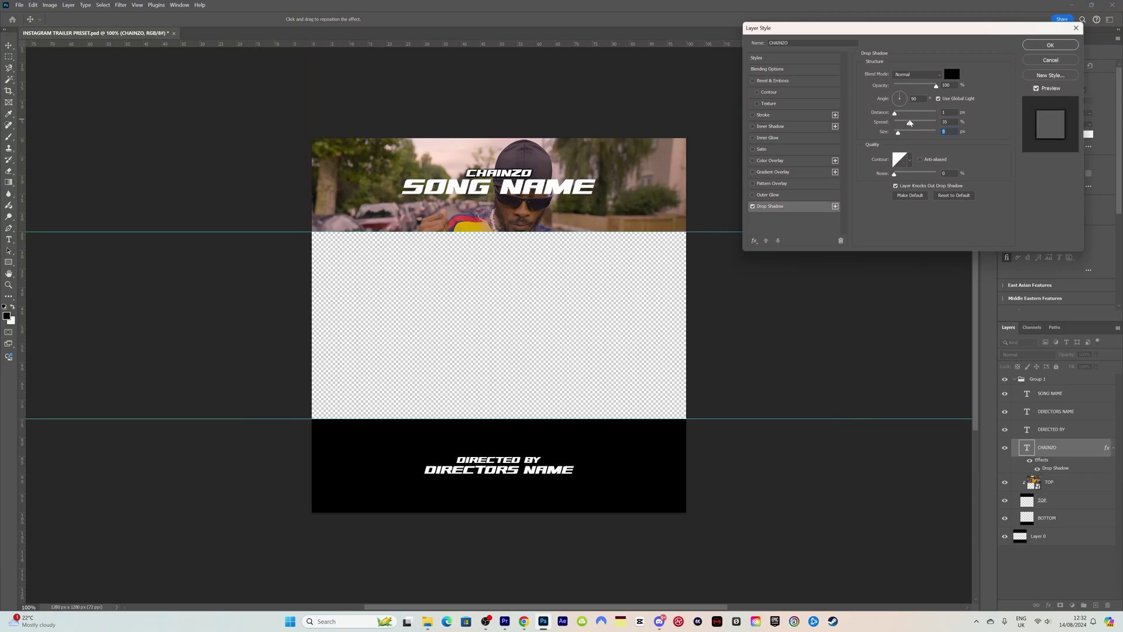
drag(899, 136, 898, 134)
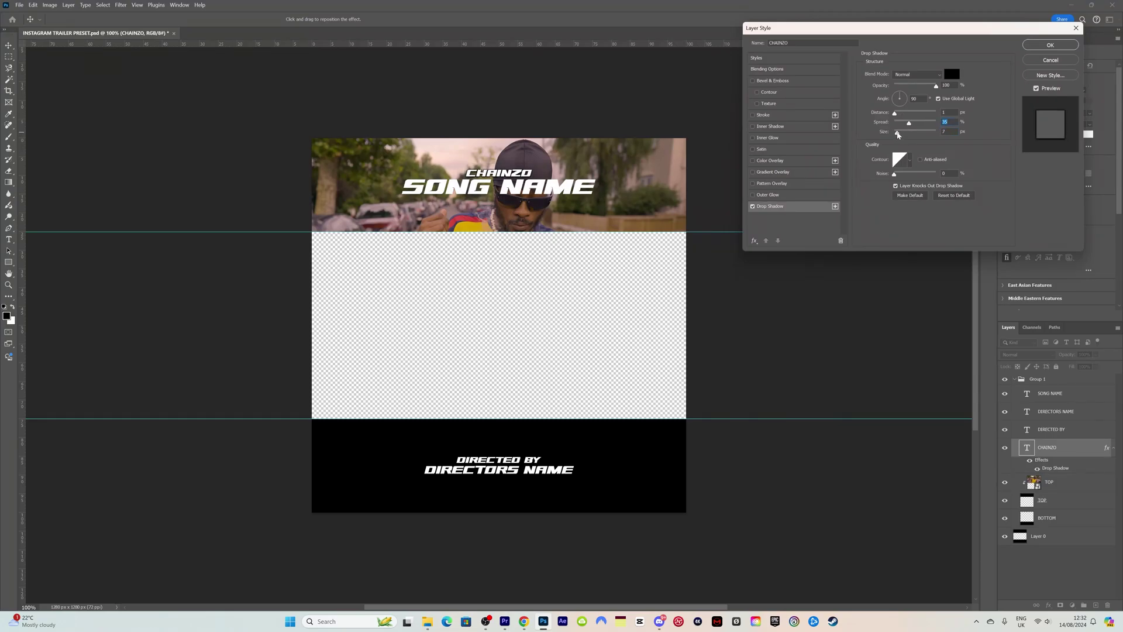
click(1050, 45)
key(ctrl+t)
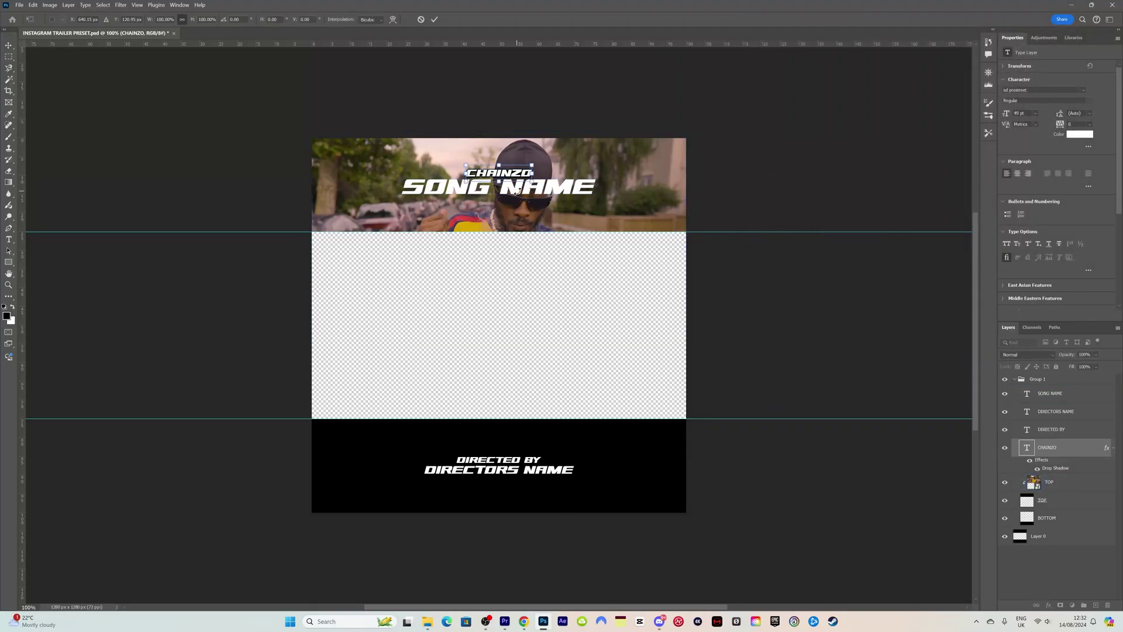
drag(490, 146, 488, 146)
key(Return)
- Replace the SONG NAME text with SIGNS and centre it beneath CHAINZO
click(567, 187)
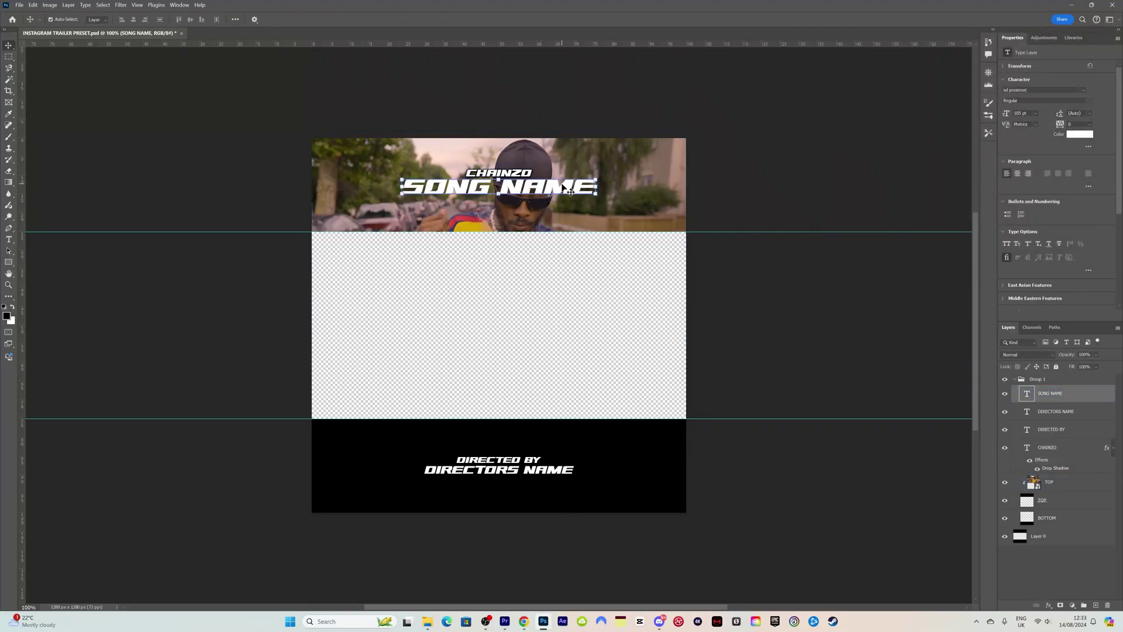
key(t)
drag(587, 186, 407, 179)
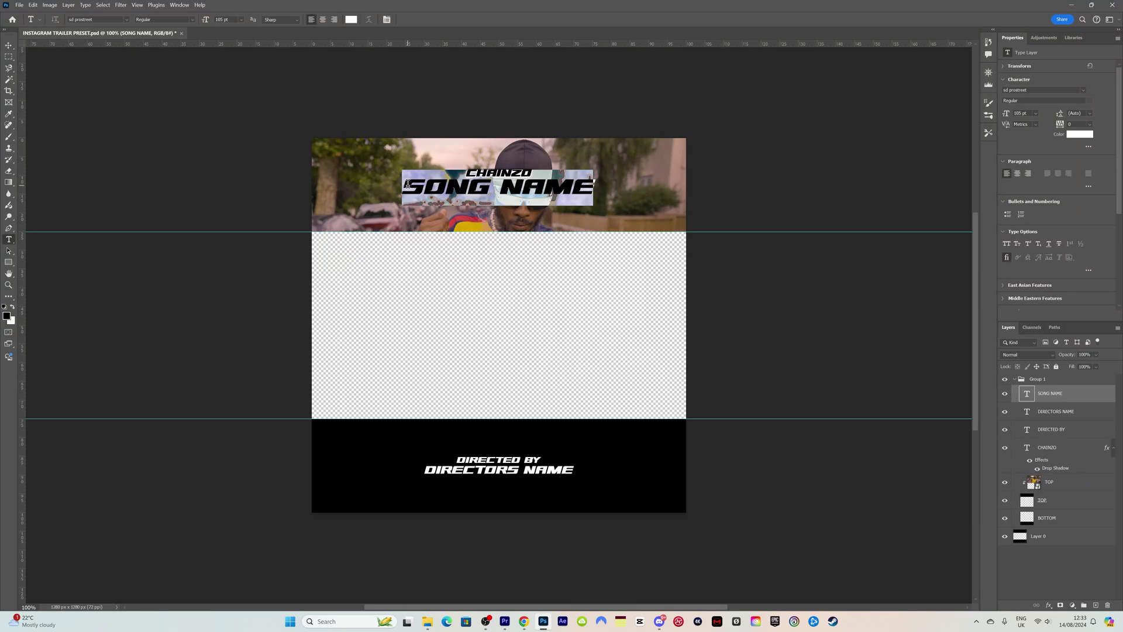
key(BackSpace)
text(SIGNS)
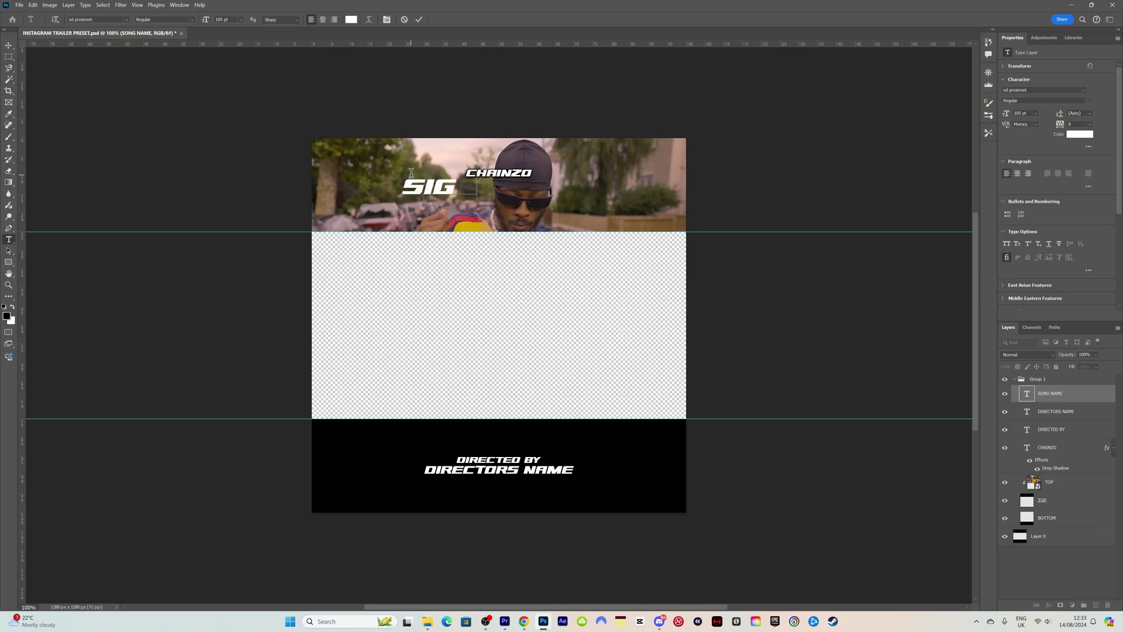
click(8, 45)
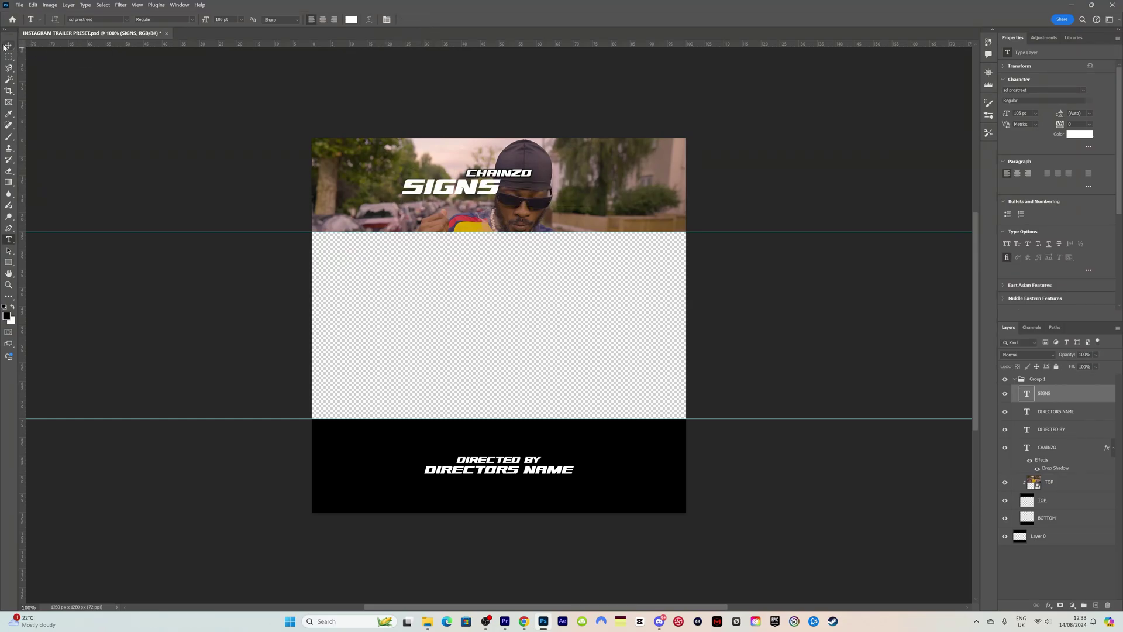
drag(472, 191, 520, 189)
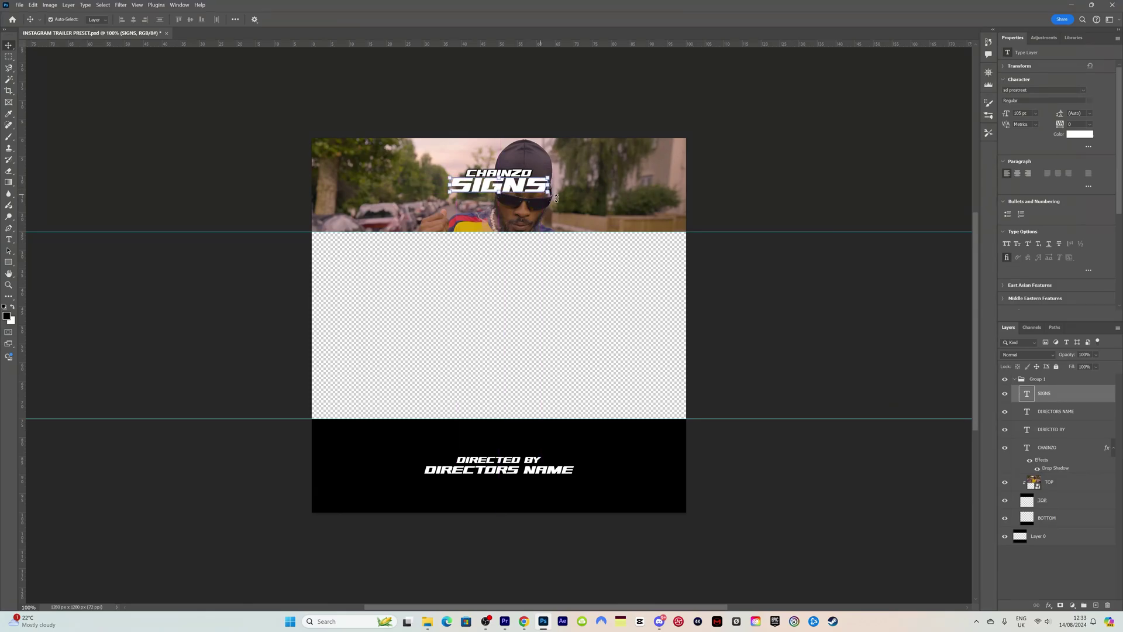
- Add a drop shadow to the SIGNS text layer using the existing shadow settings
double_click(1072, 396)
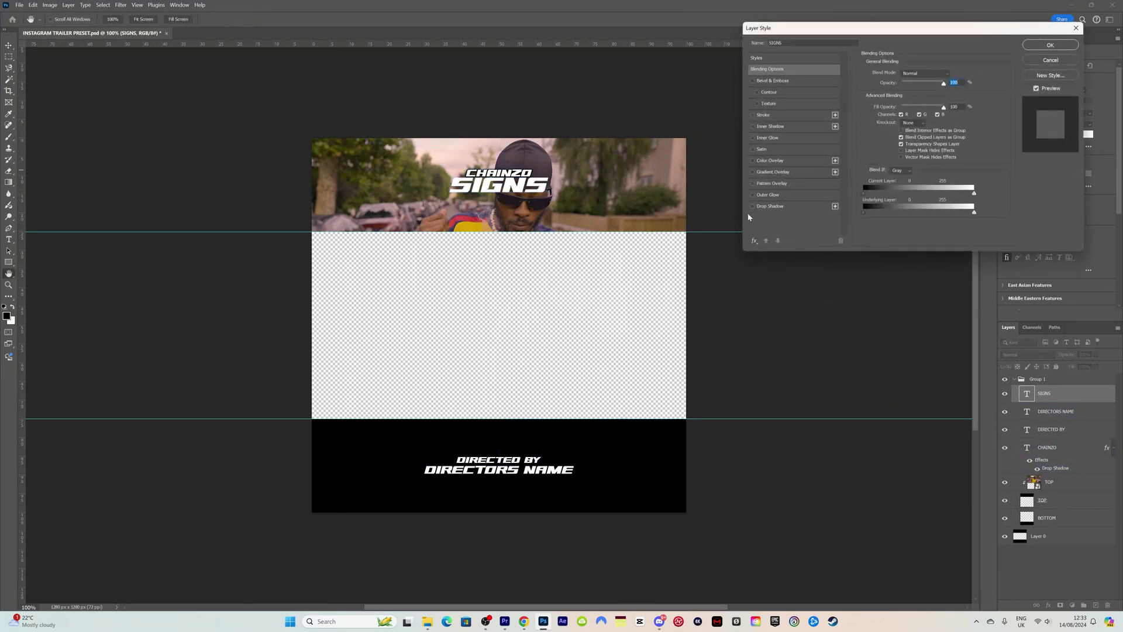
click(752, 207)
click(1049, 45)
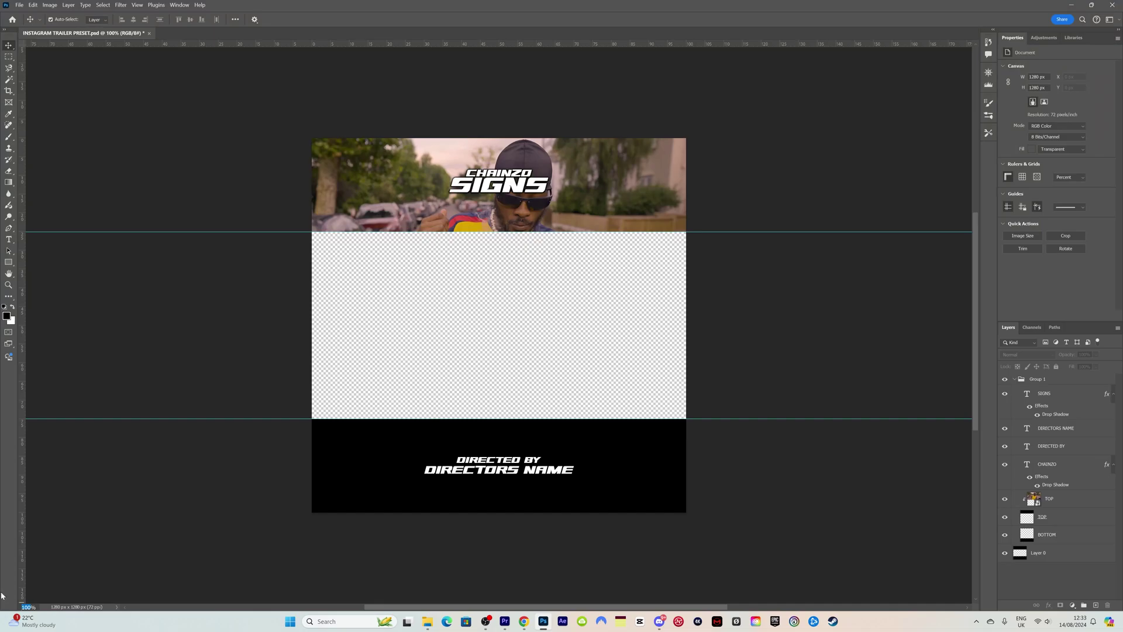
- Move the CHAINZO text up slightly to leave a small gap above SIGNS
scroll(742, 258, up, 4)
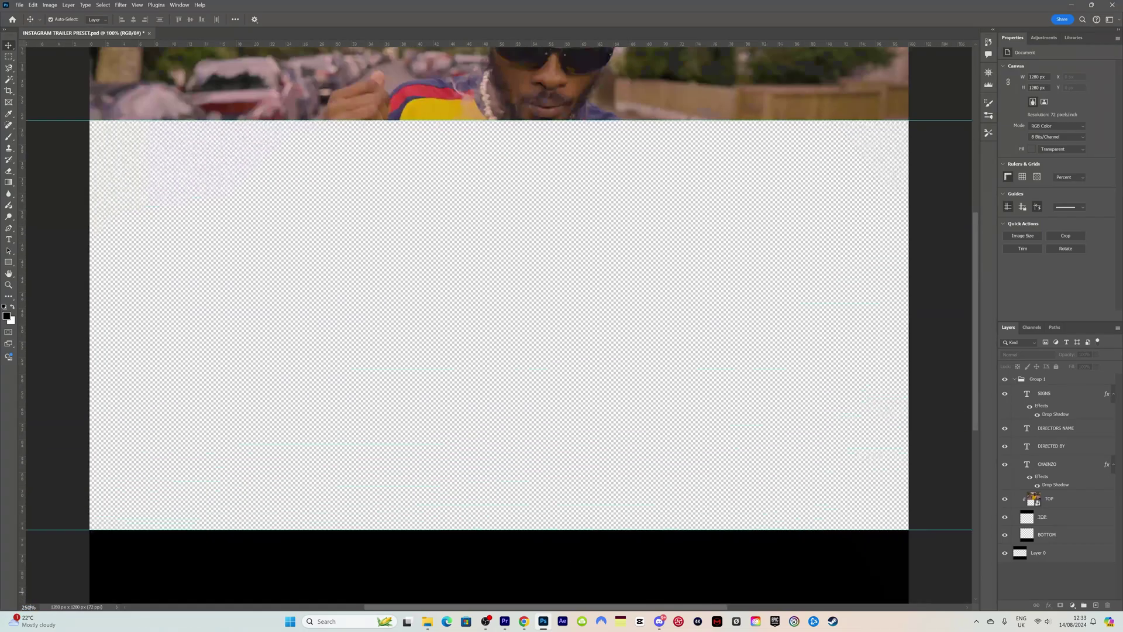
scroll(725, 318, up, 3)
scroll(720, 321, up, 2)
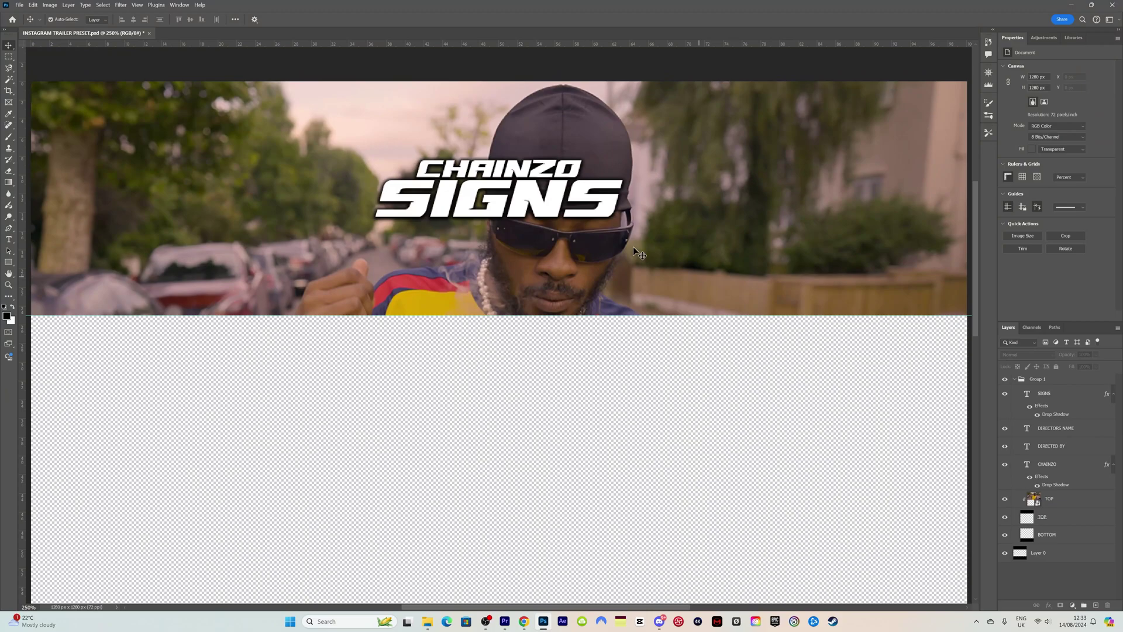
drag(523, 169, 525, 165)
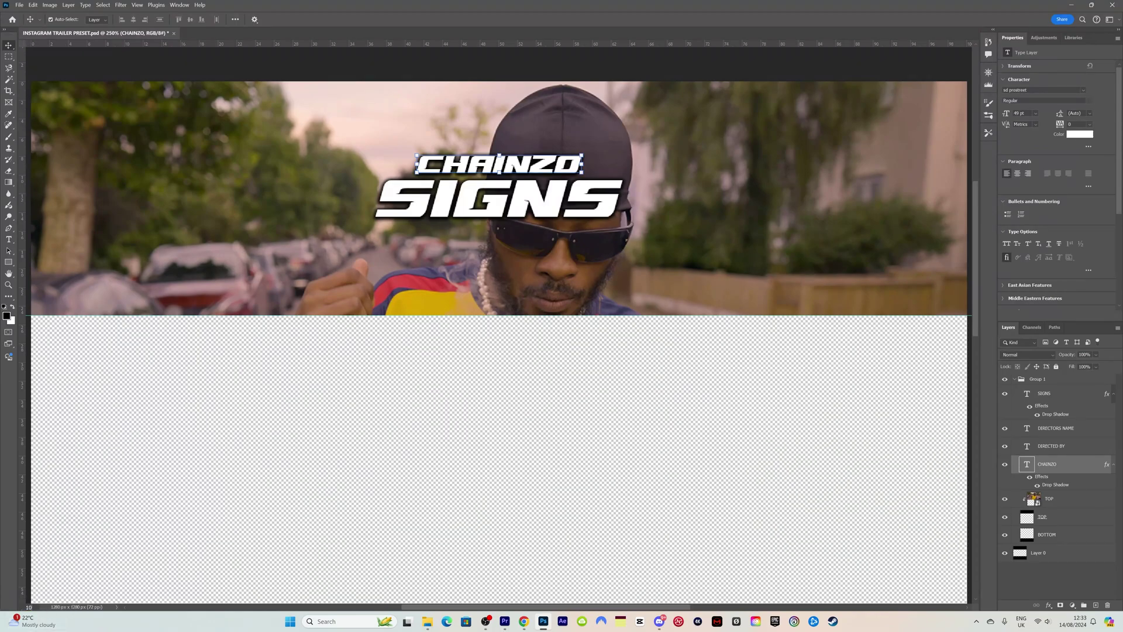
- Review the full square layout at 100% zoom, checking the CHAINZO and SIGNS titles against the top photo banner
key(ctrl+1)
click(207, 324)
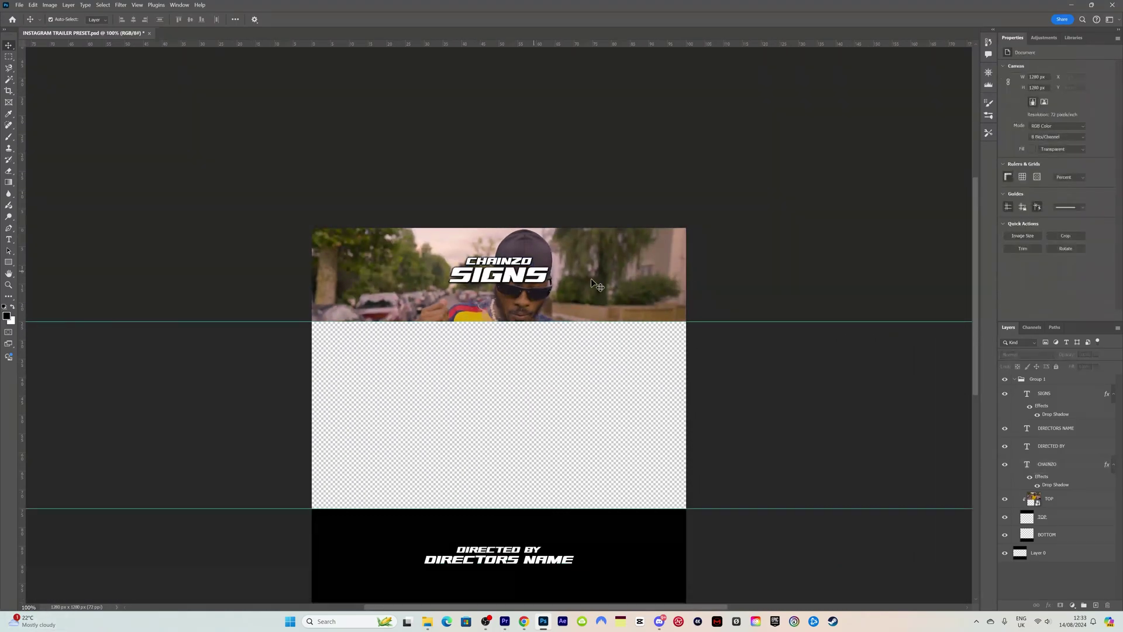
scroll(665, 293, down, 3)
click(487, 199)
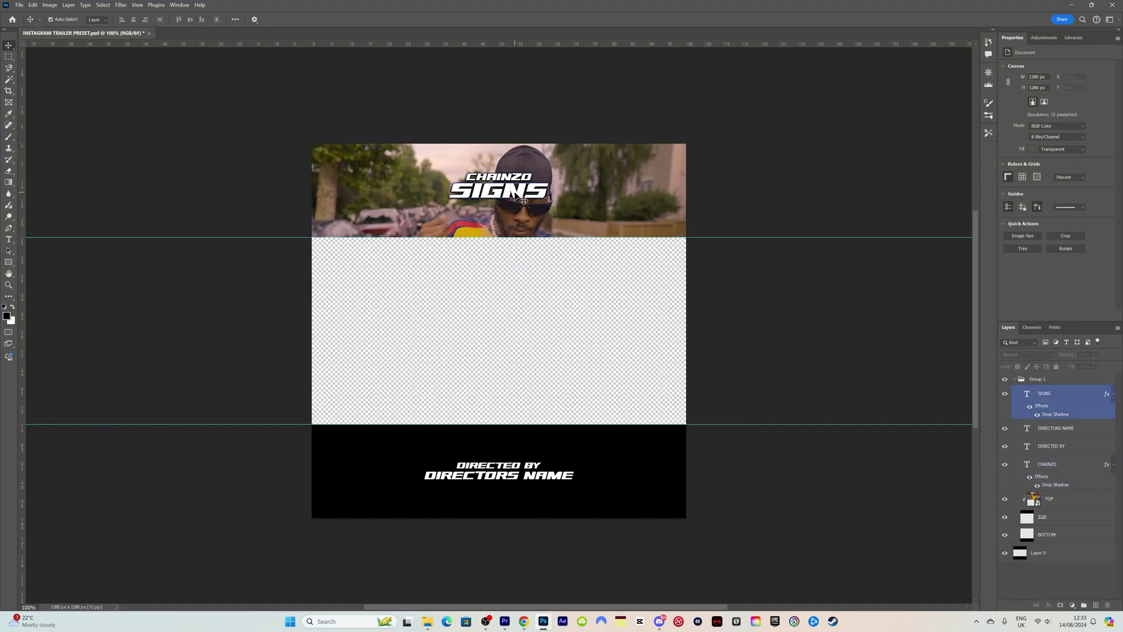
mouse_move(521, 197)
mouse_down()
mouse_move(550, 196)
mouse_move(513, 192)
mouse_up()
click(392, 94)
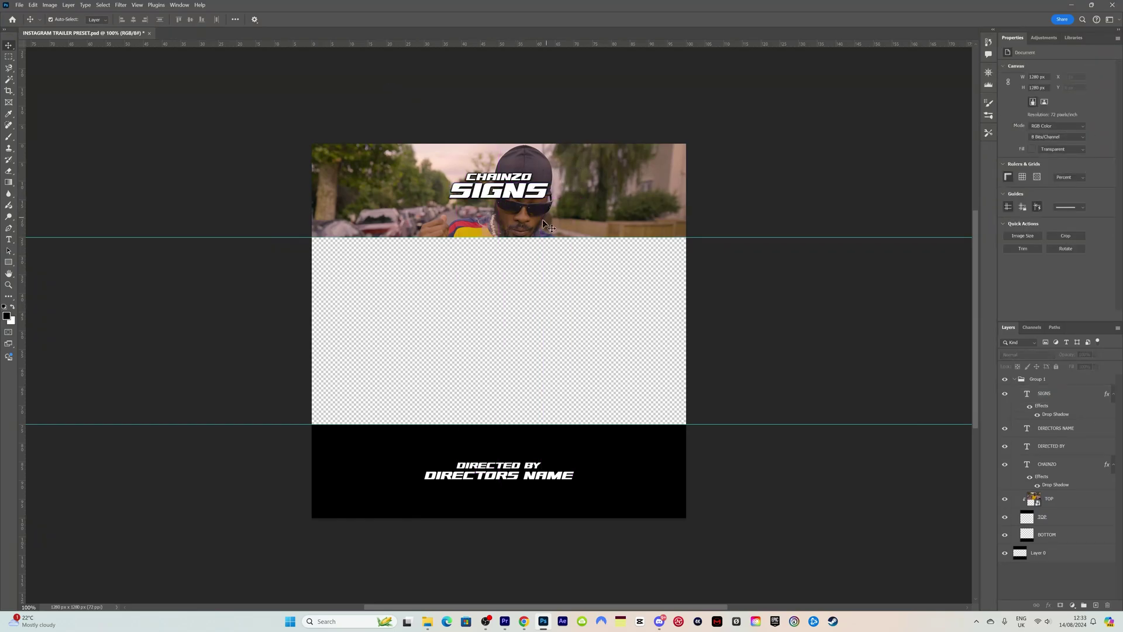
click(573, 209)
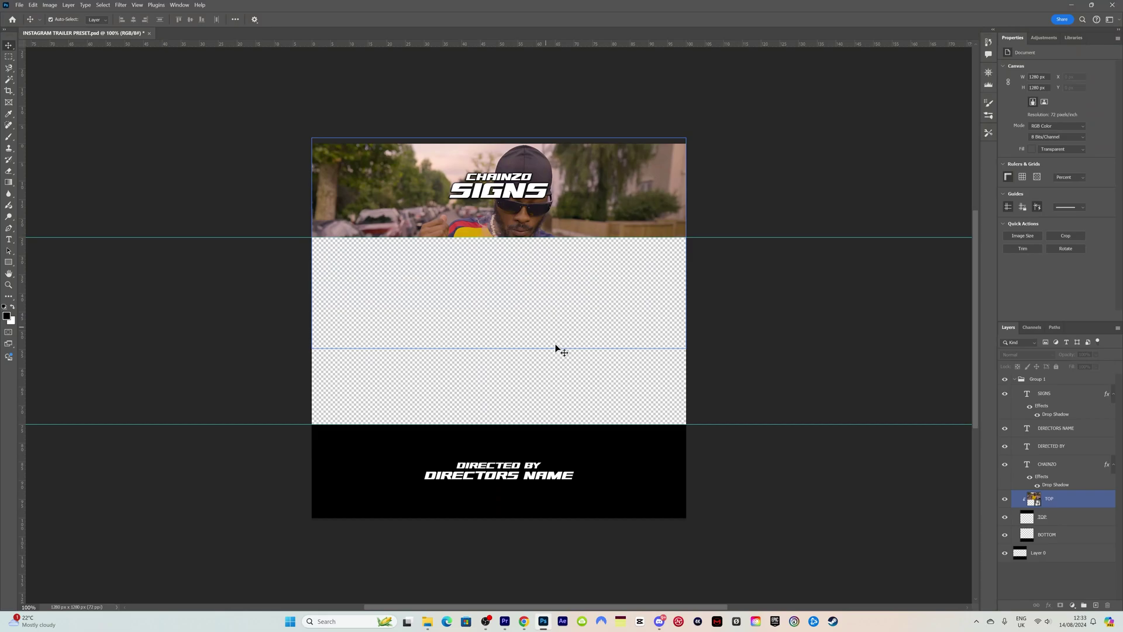
click(516, 185)
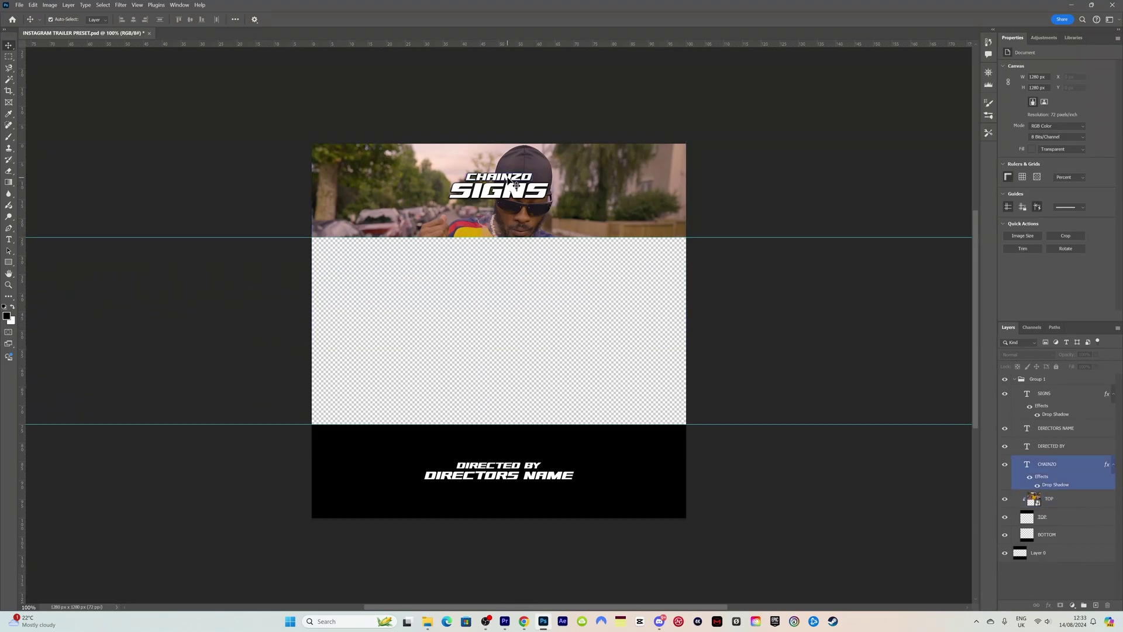
click(512, 190)
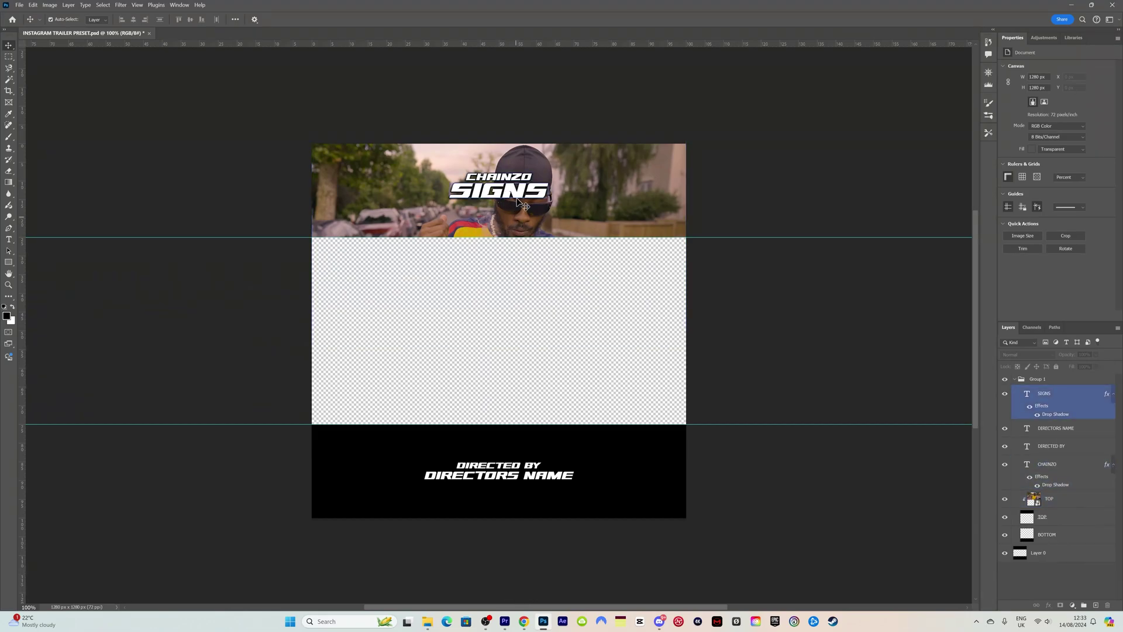
click(589, 185)
- Place BOTTOM.png from the Desktop folder onto the canvas as a new layer
click(428, 621)
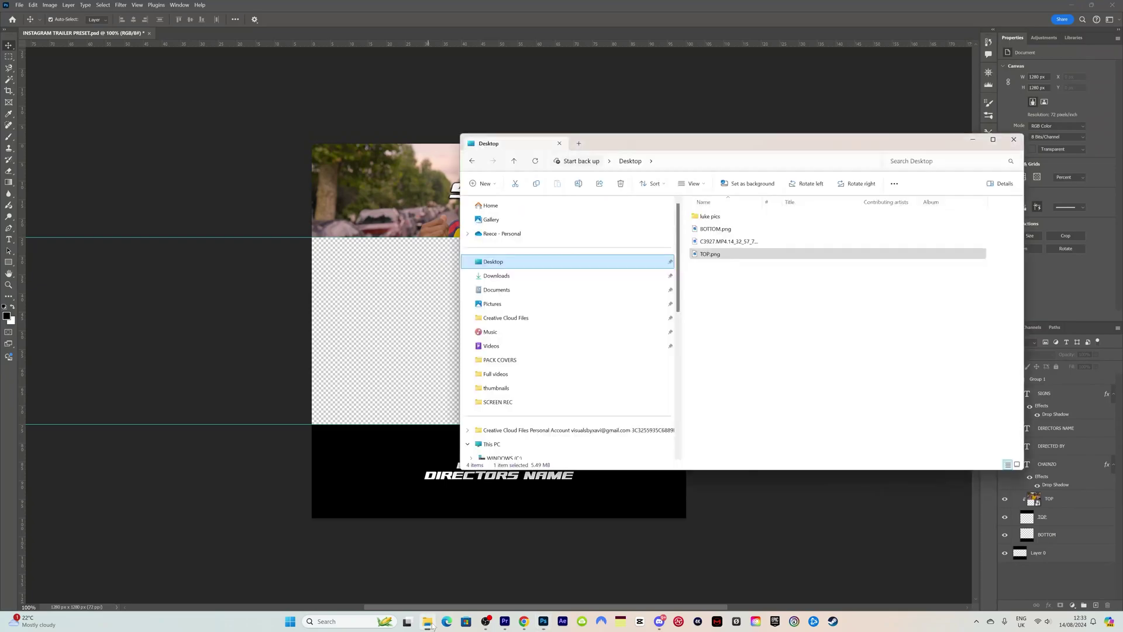
drag(760, 225, 760, 259)
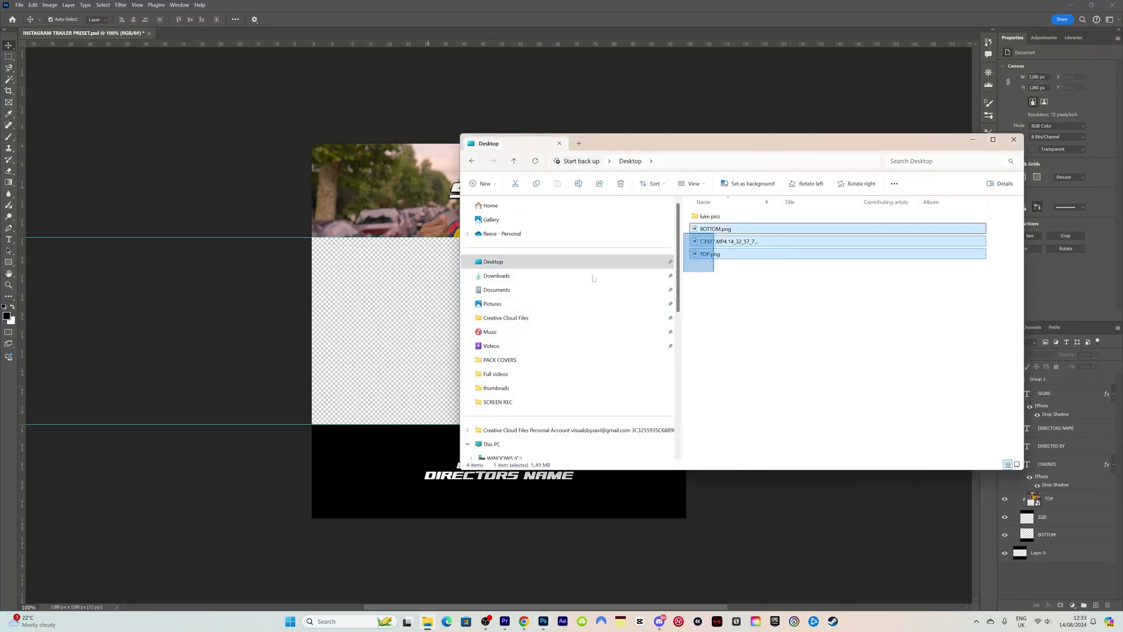
click(715, 228)
drag(715, 229, 416, 354)
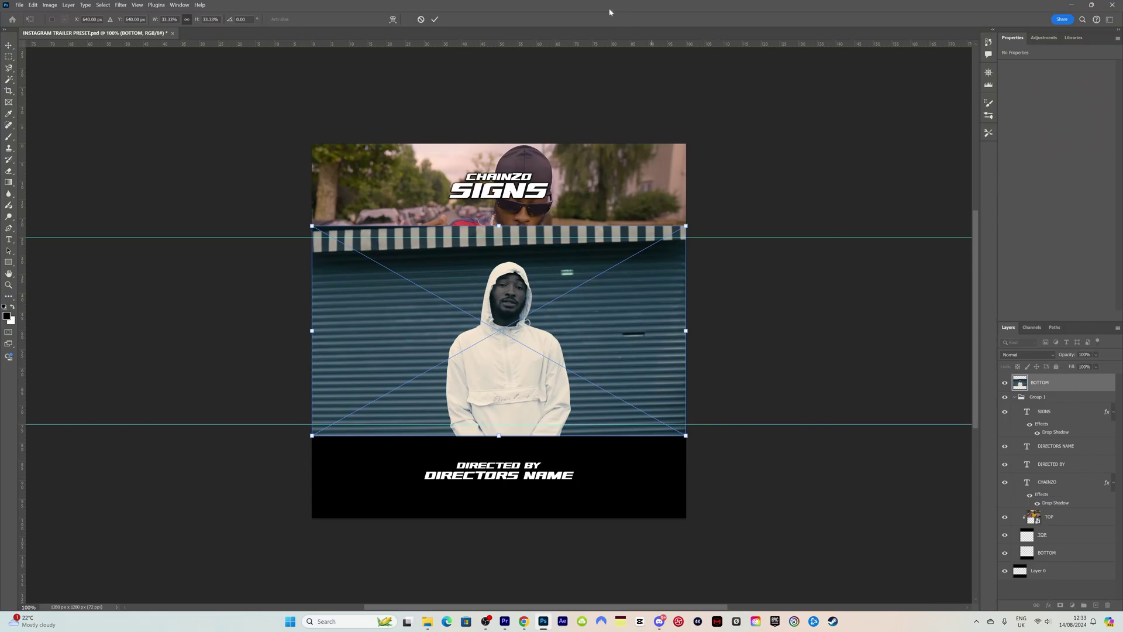
click(435, 20)
- Clip the placed BOTTOM photo to the BOTTOM shape layer and position it so the hooded man's head and shoulders fill the lower band
drag(1041, 383, 1063, 550)
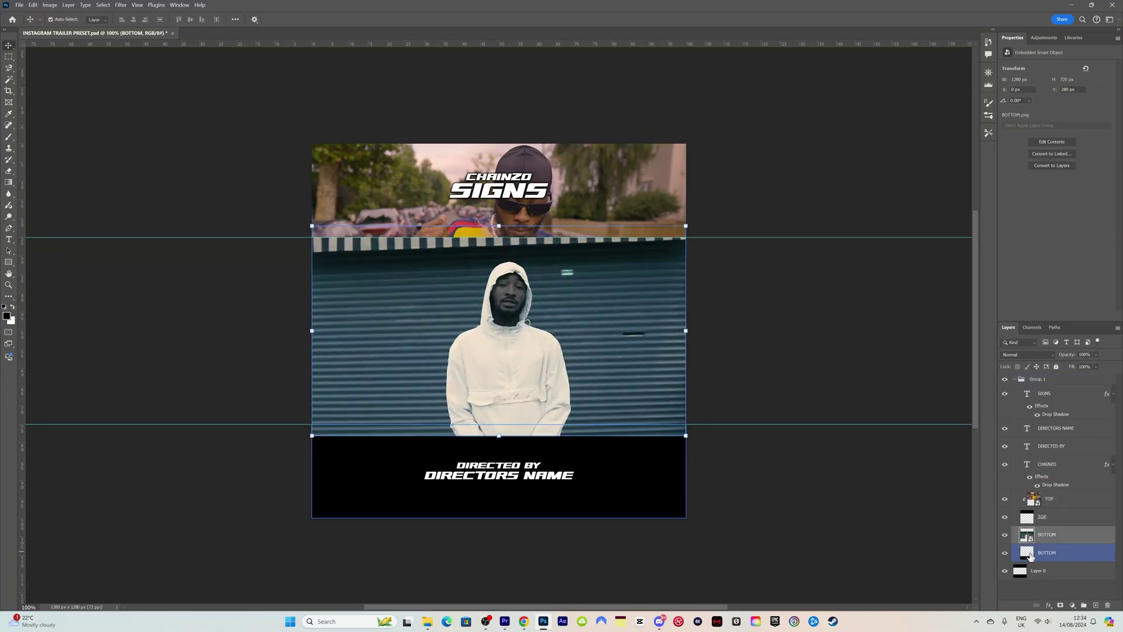
drag(591, 401, 590, 551)
right_click(1071, 537)
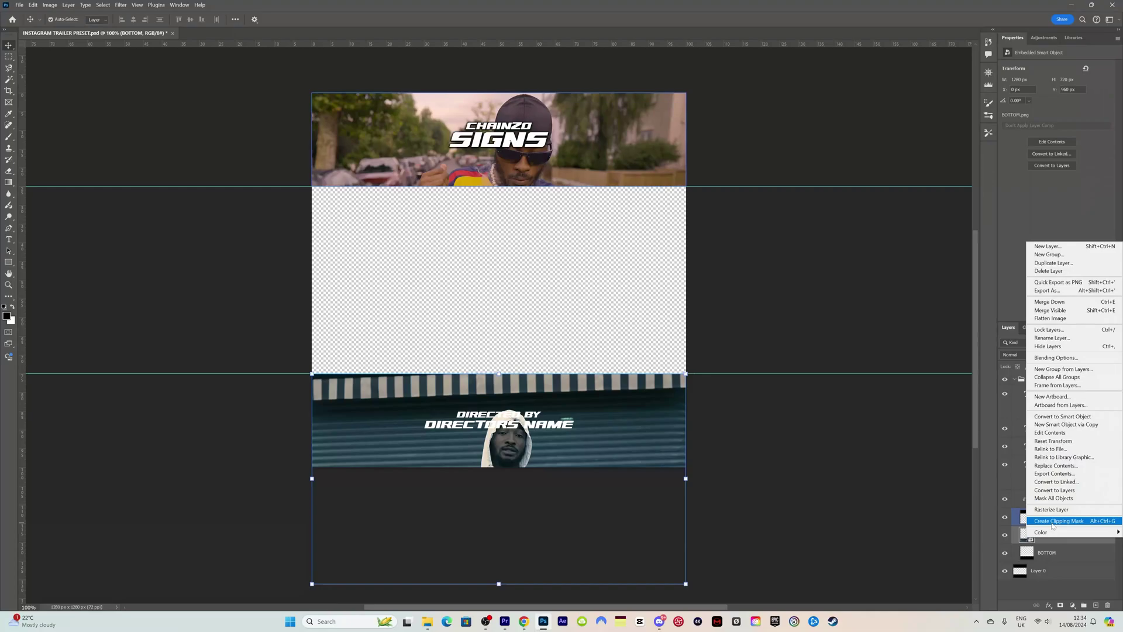
click(1052, 521)
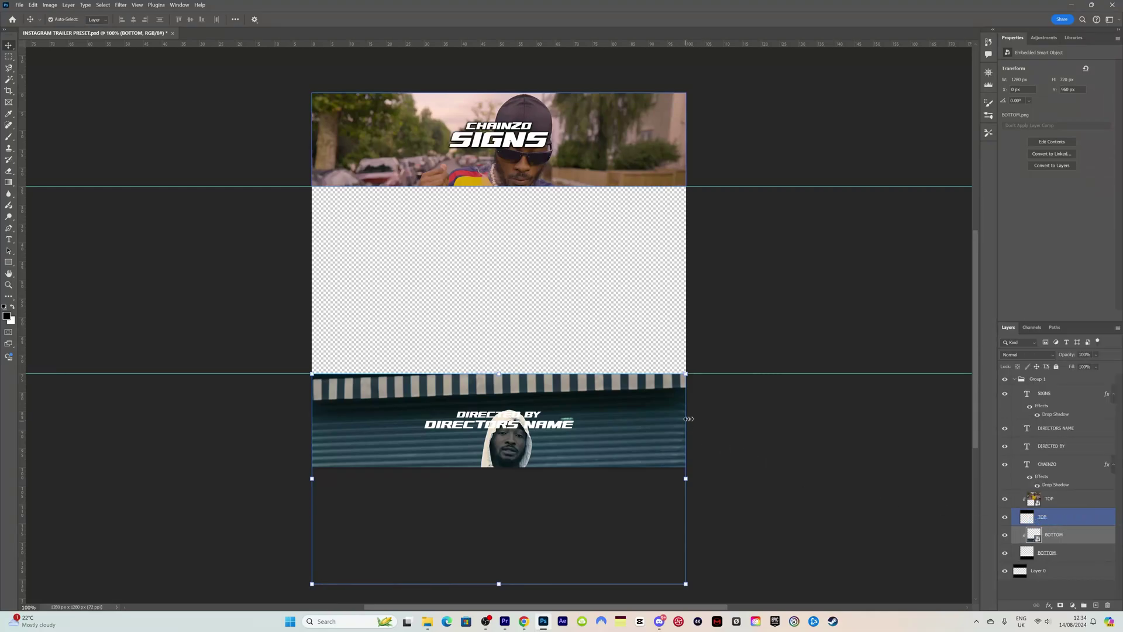
click(715, 444)
drag(657, 442, 657, 409)
- Delete the DIRECTED BY and DIRECTORS NAME text layers from the lower banner
click(515, 414)
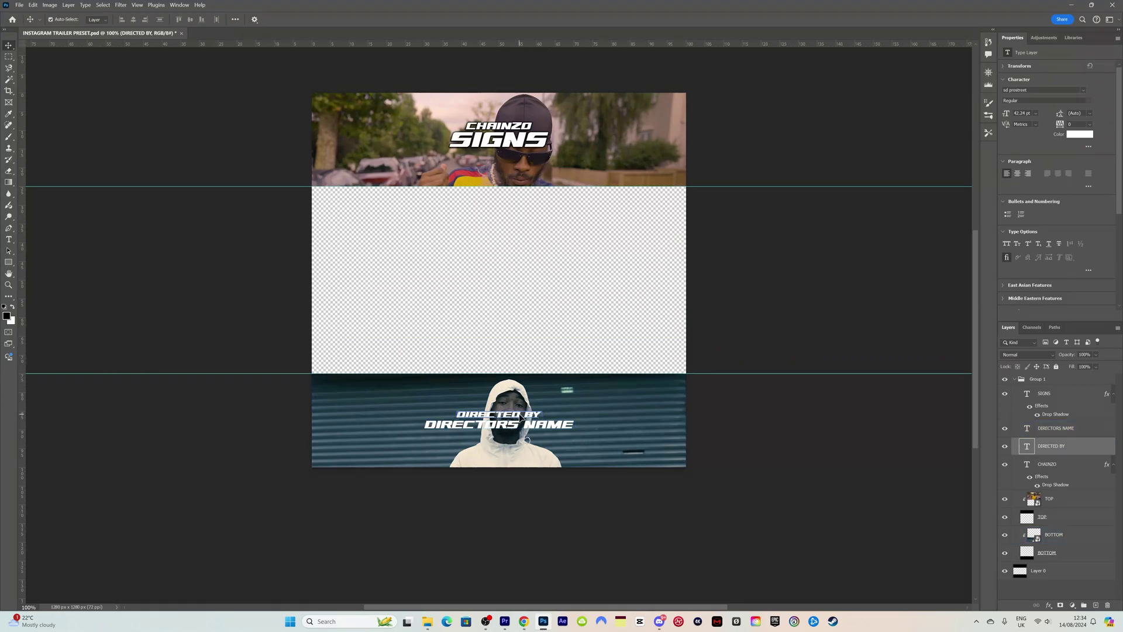
key(Delete)
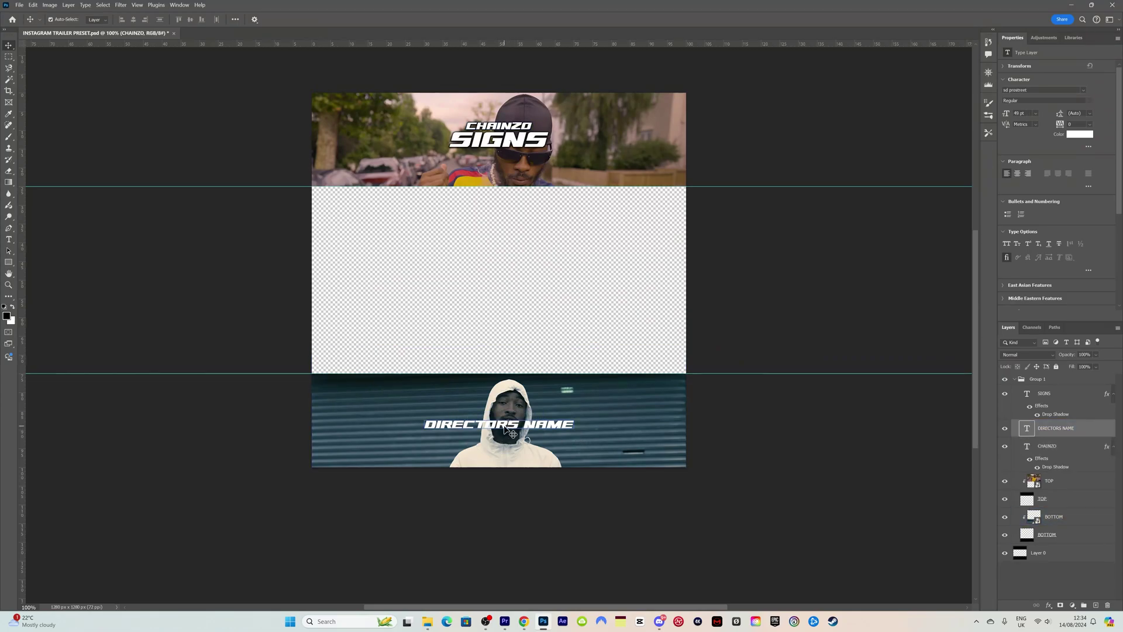
click(510, 433)
key(Delete)
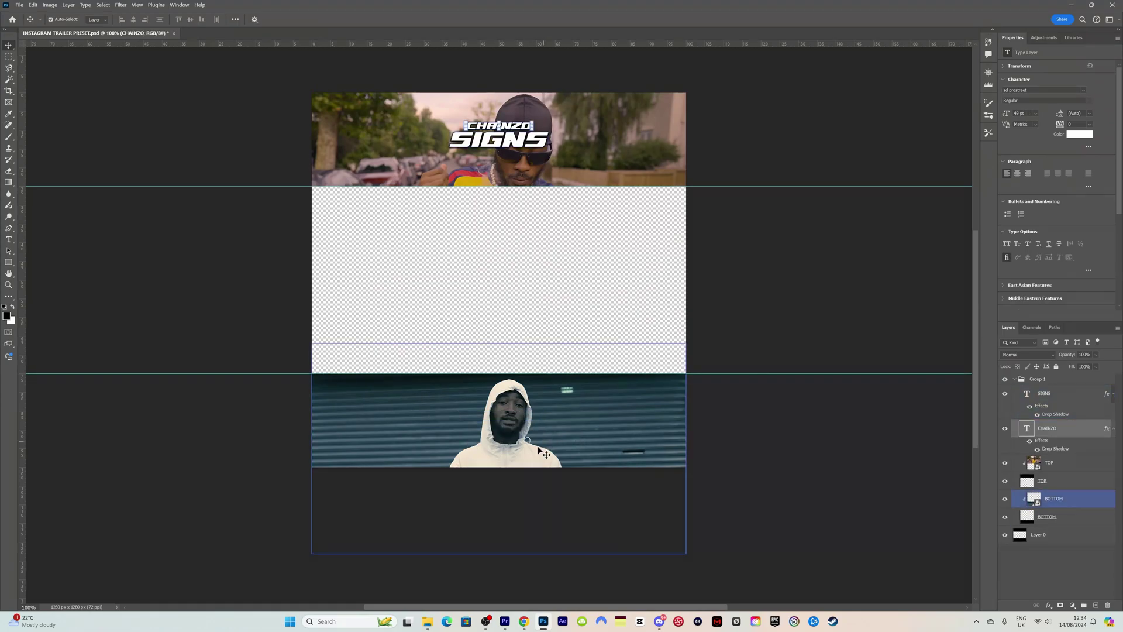
click(780, 142)
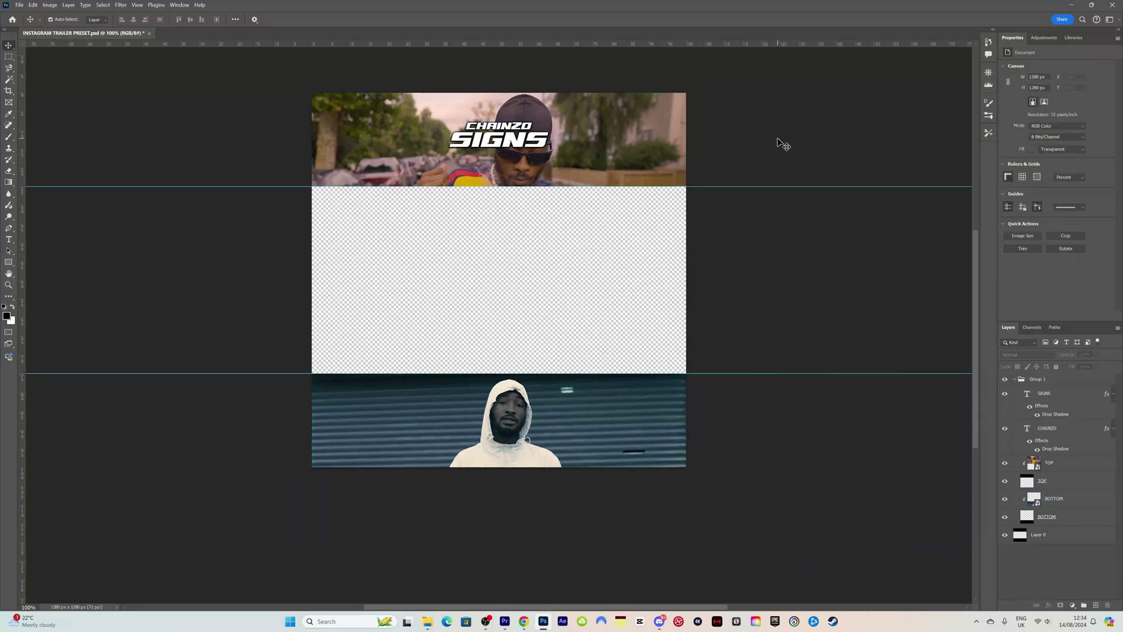
- Place the XAVI VISUALS.png logo from the Effects and presets folder over the lower part of the canvas
key(alt+Tab)
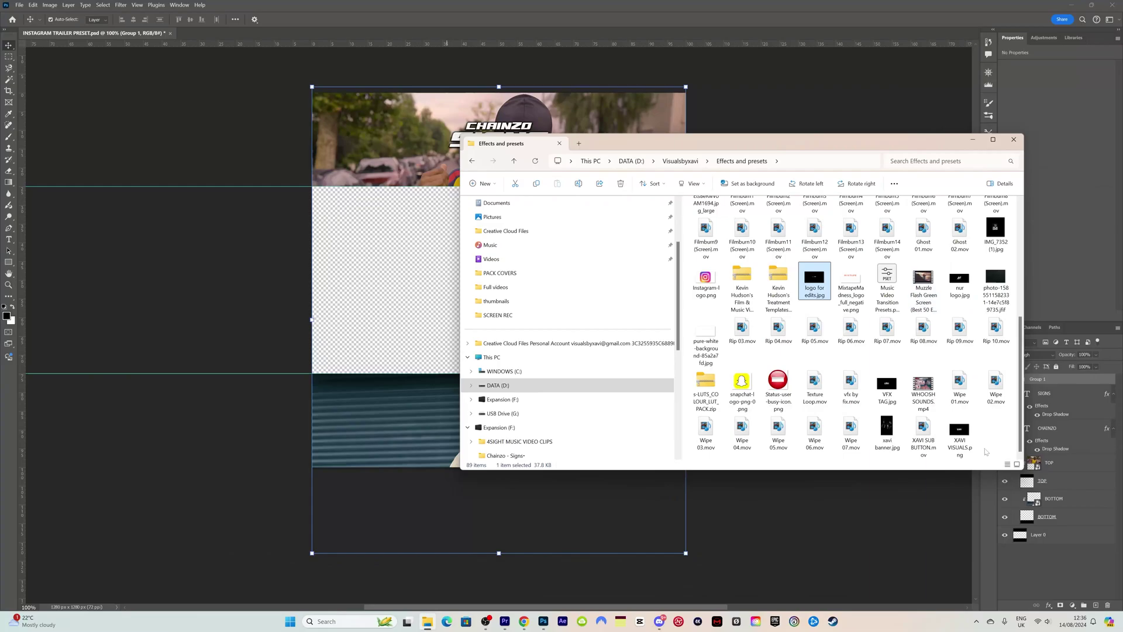
click(889, 392)
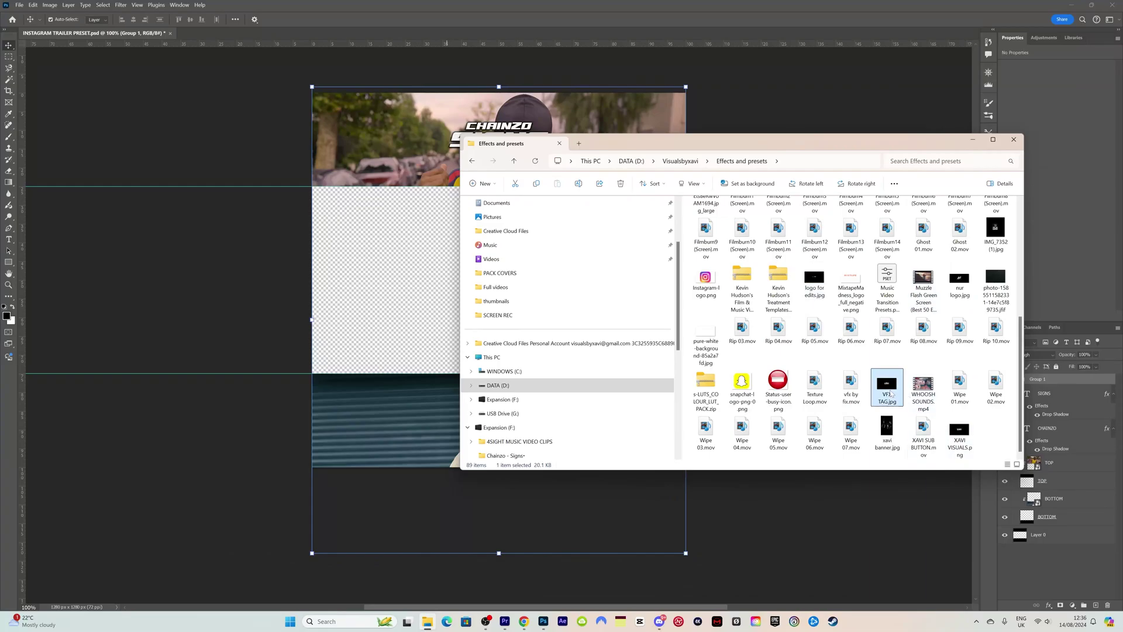
click(814, 280)
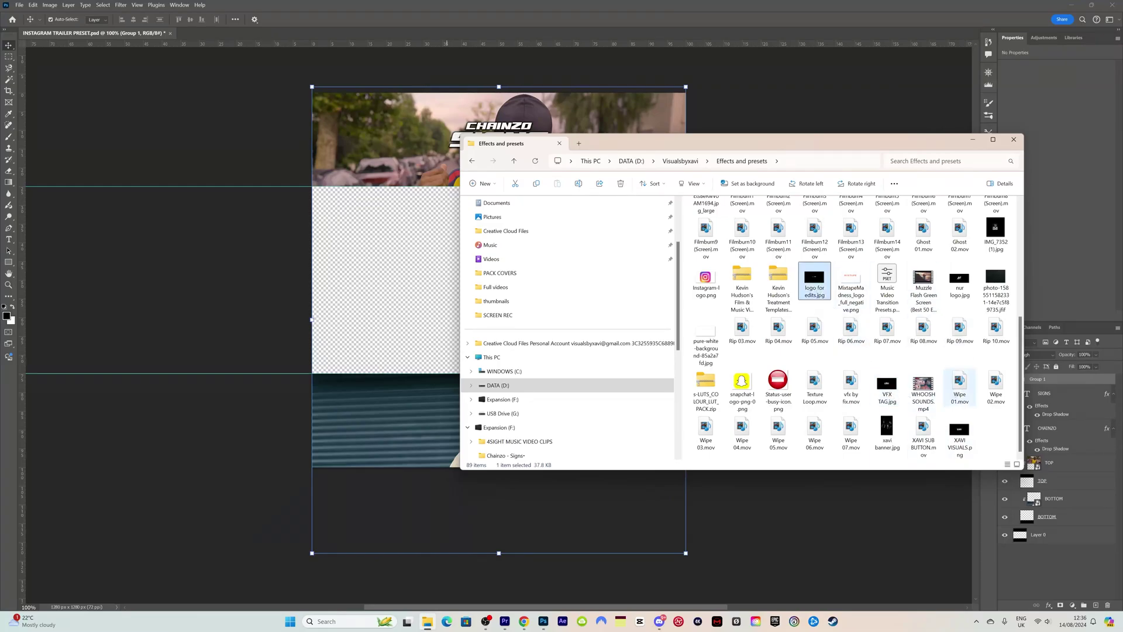
drag(966, 449, 443, 421)
drag(551, 475, 551, 484)
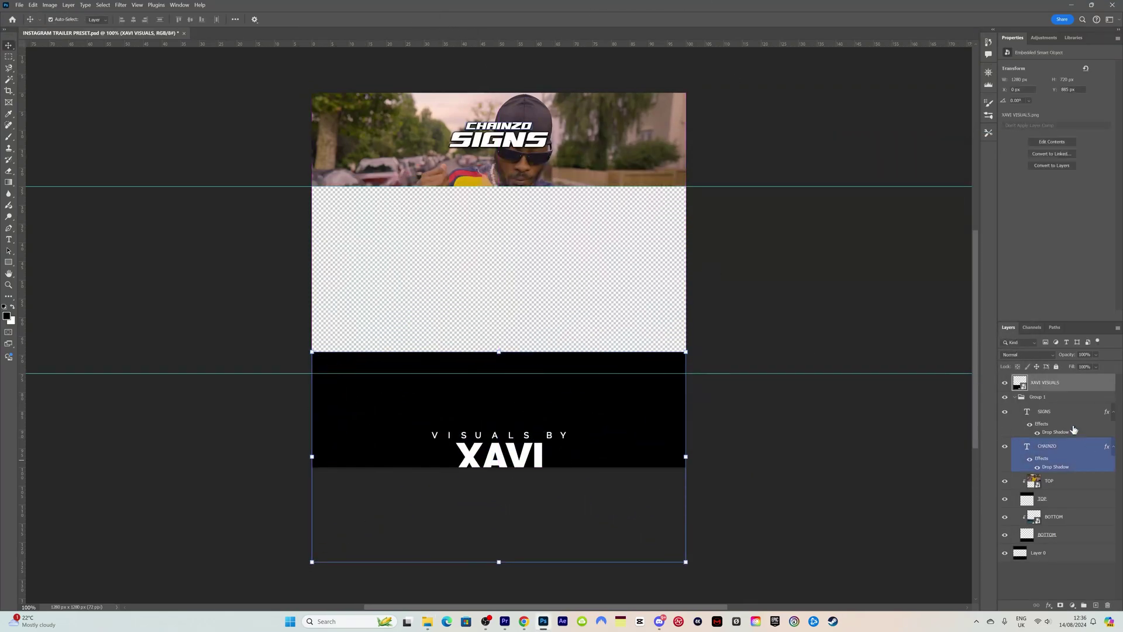
- Set the XAVI VISUALS layer's blend mode to Screen to drop out its black background
double_click(1082, 385)
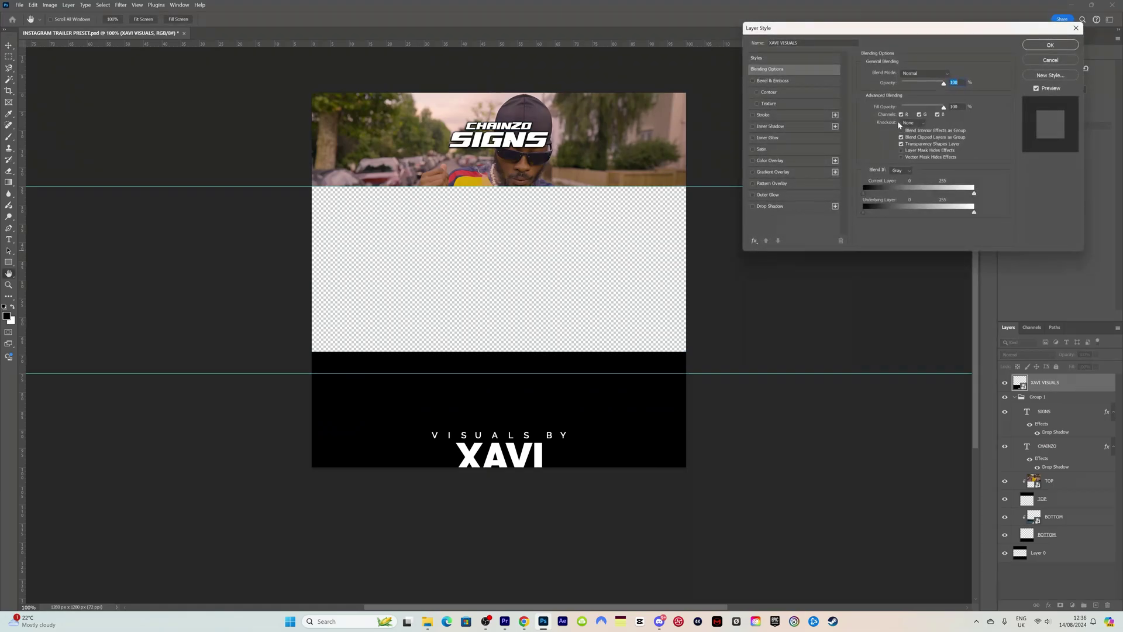
click(922, 73)
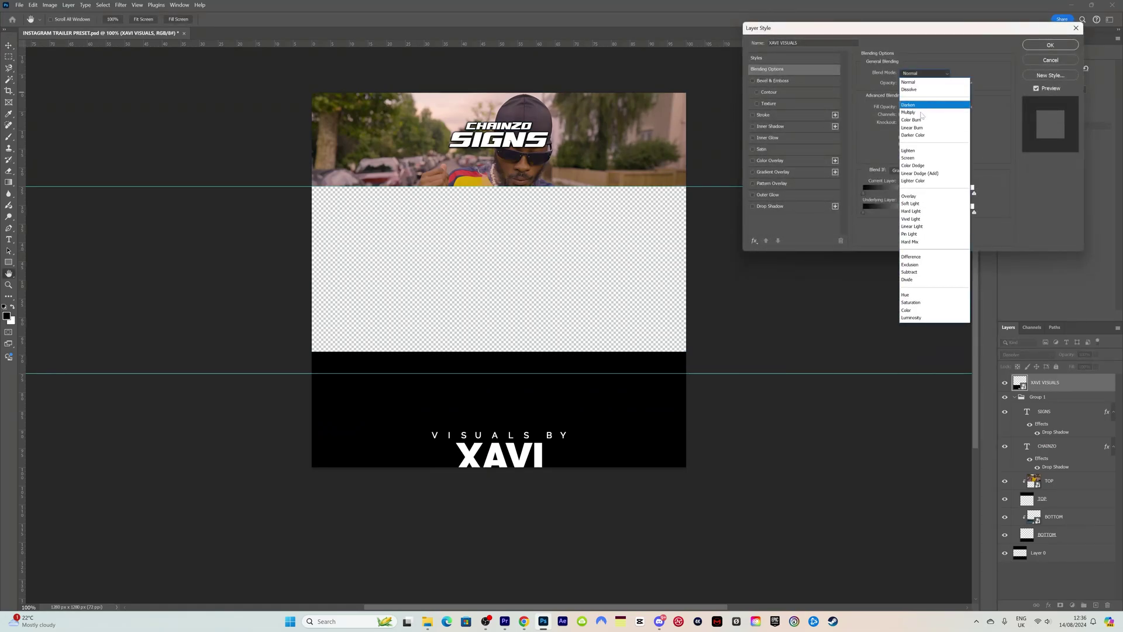
click(918, 158)
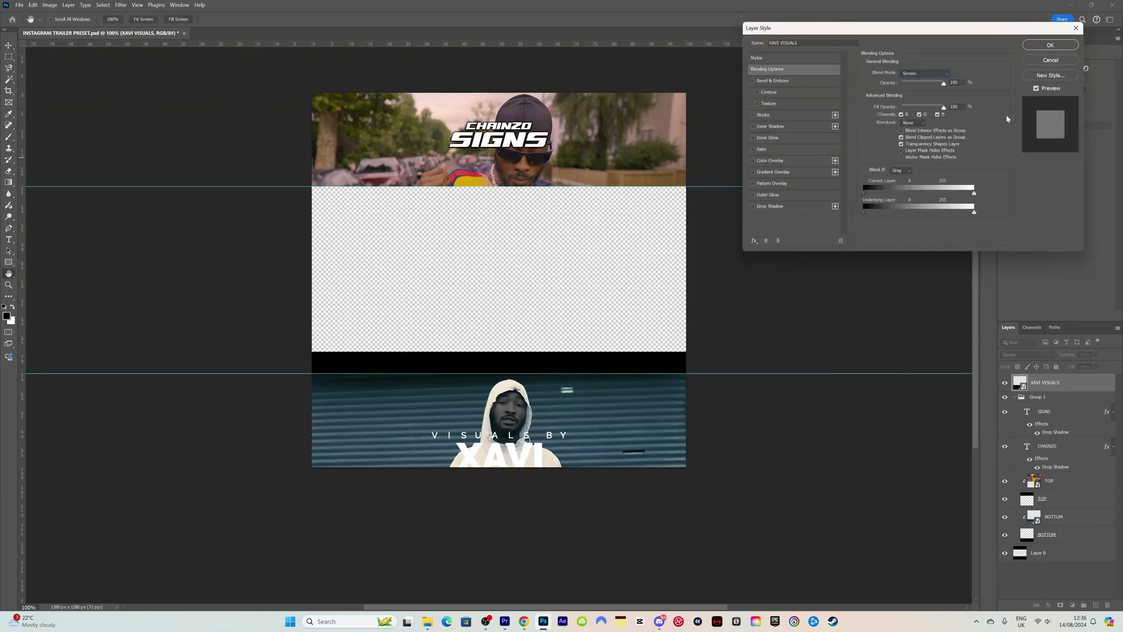
click(1050, 45)
- Scale the XAVI VISUALS logo to about 45% and place it left of the man in the lower banner
key(ctrl+t)
drag(686, 351, 456, 475)
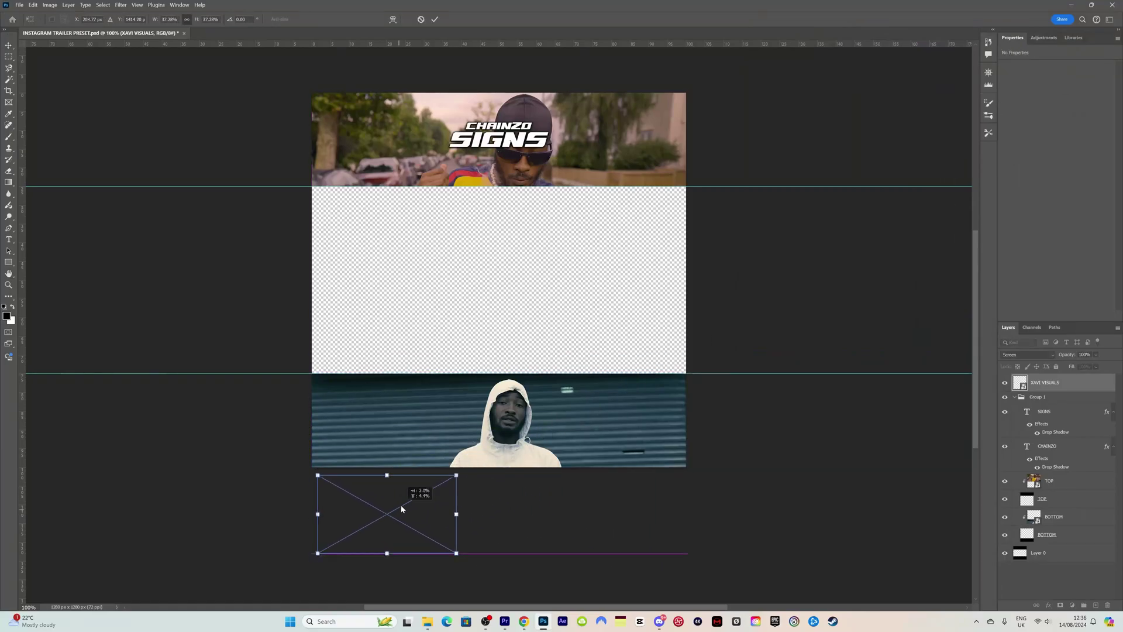
drag(401, 508, 640, 422)
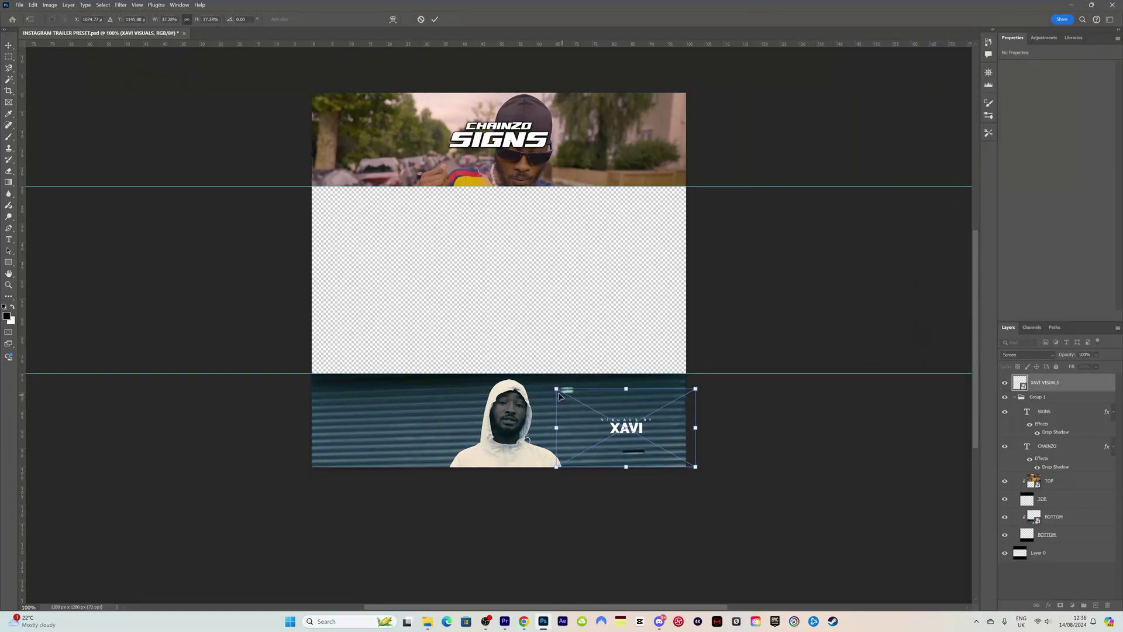
drag(558, 393, 532, 374)
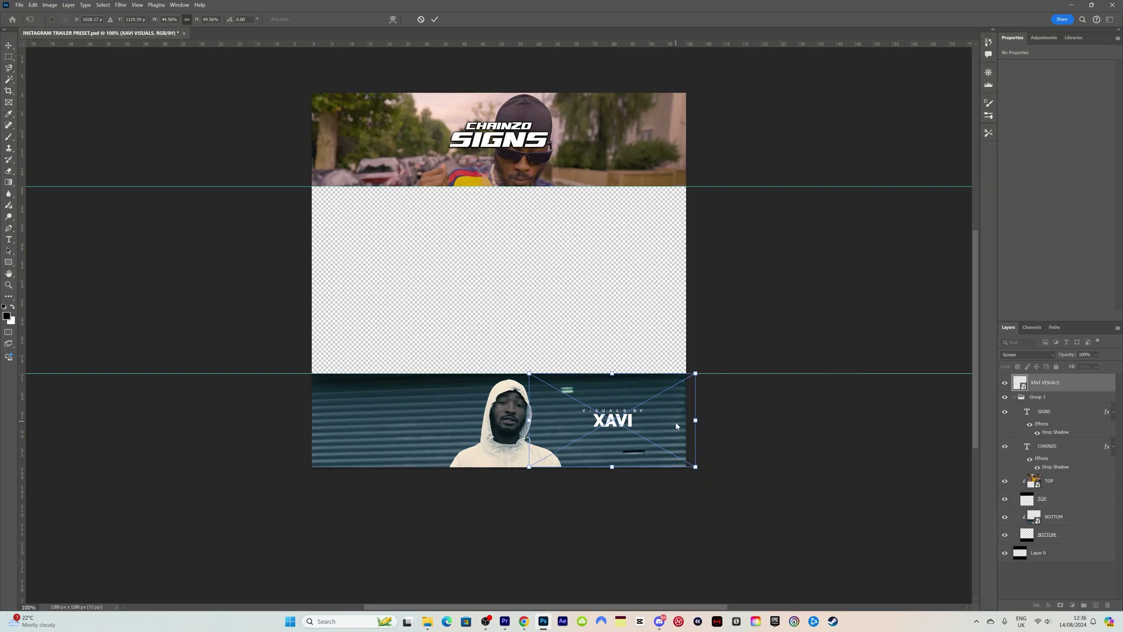
drag(677, 425, 458, 423)
click(435, 19)
click(322, 208)
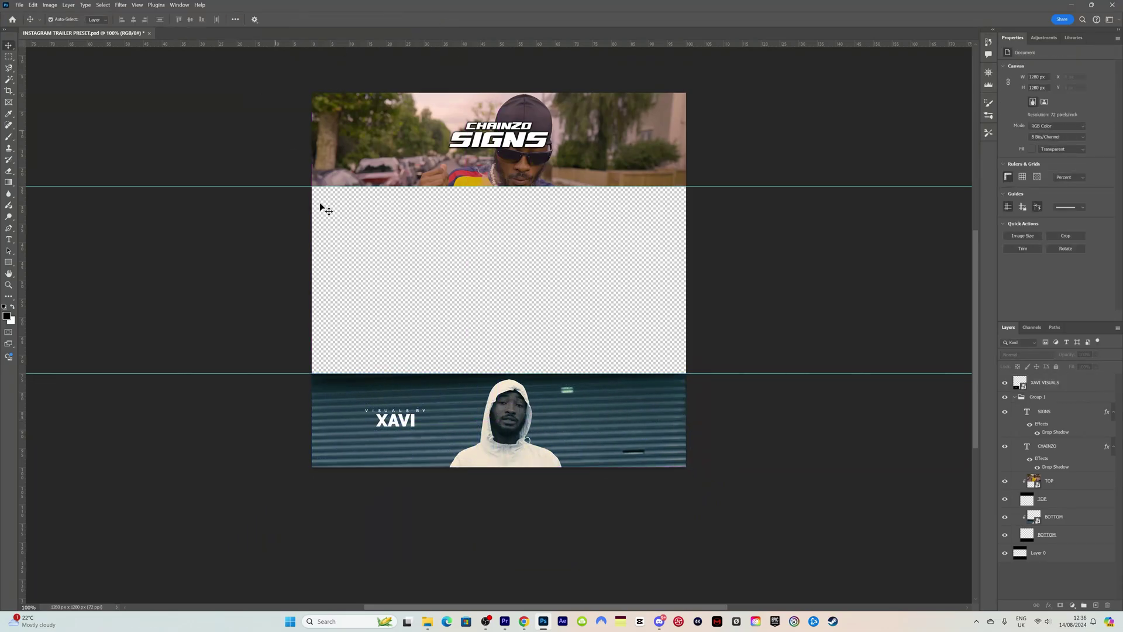
- Move the XAVI VISUALS logo to the right side of the lower banner, level with the man's face
click(407, 426)
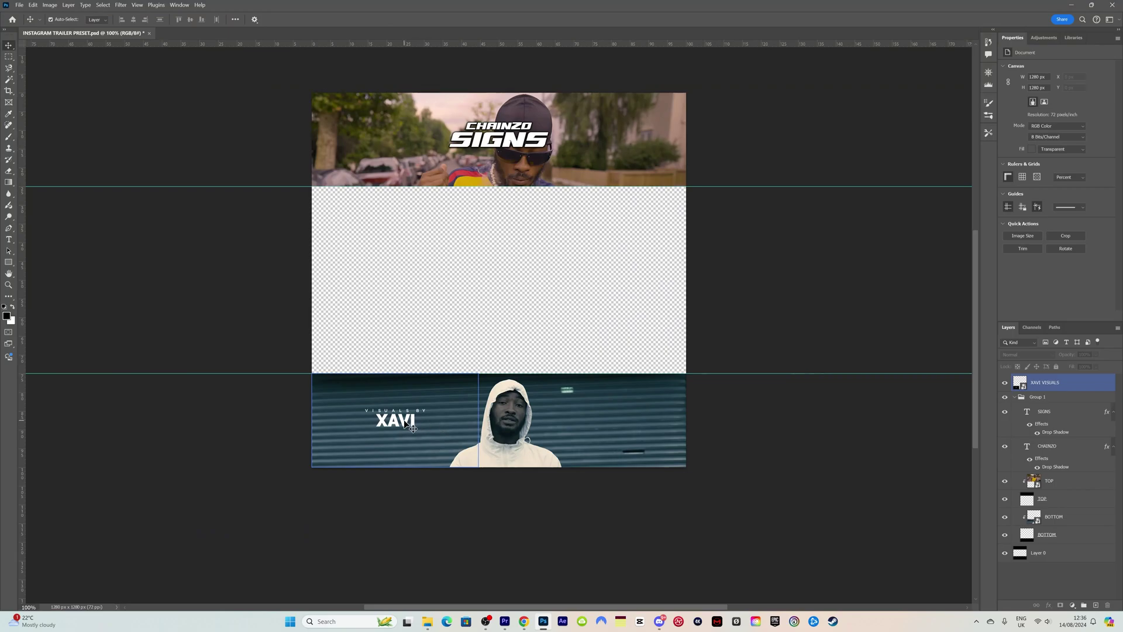
drag(408, 425, 641, 424)
click(650, 410)
click(801, 464)
click(770, 534)
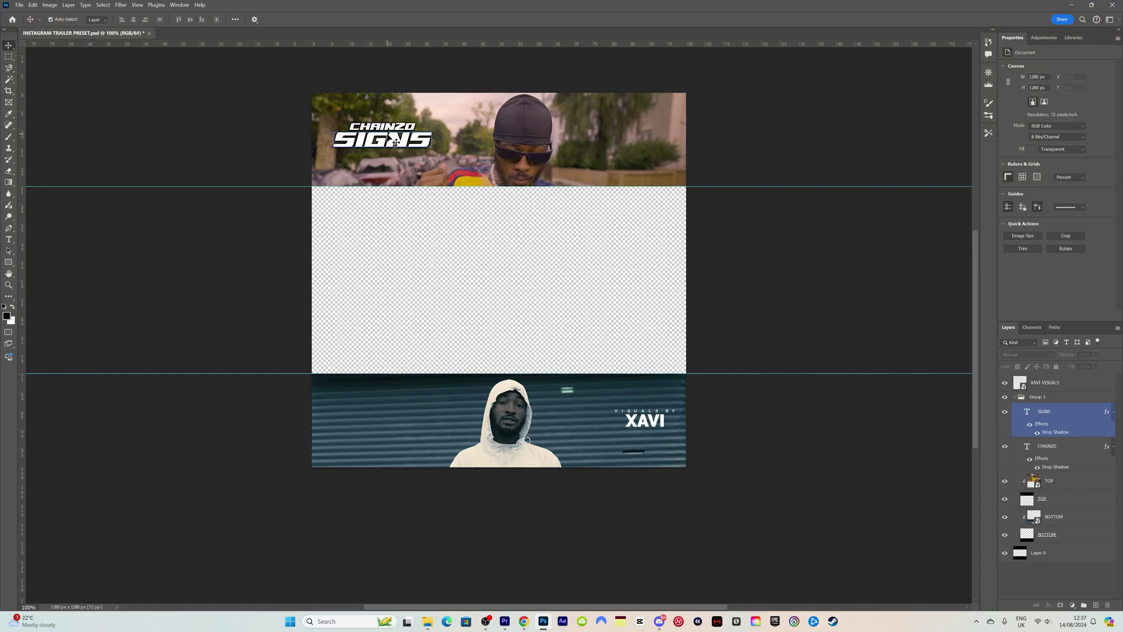
- Change the SIGNS text's font to Haettenschweiler Regular and reposition it centred beneath CHAINZO
click(409, 141)
key(t)
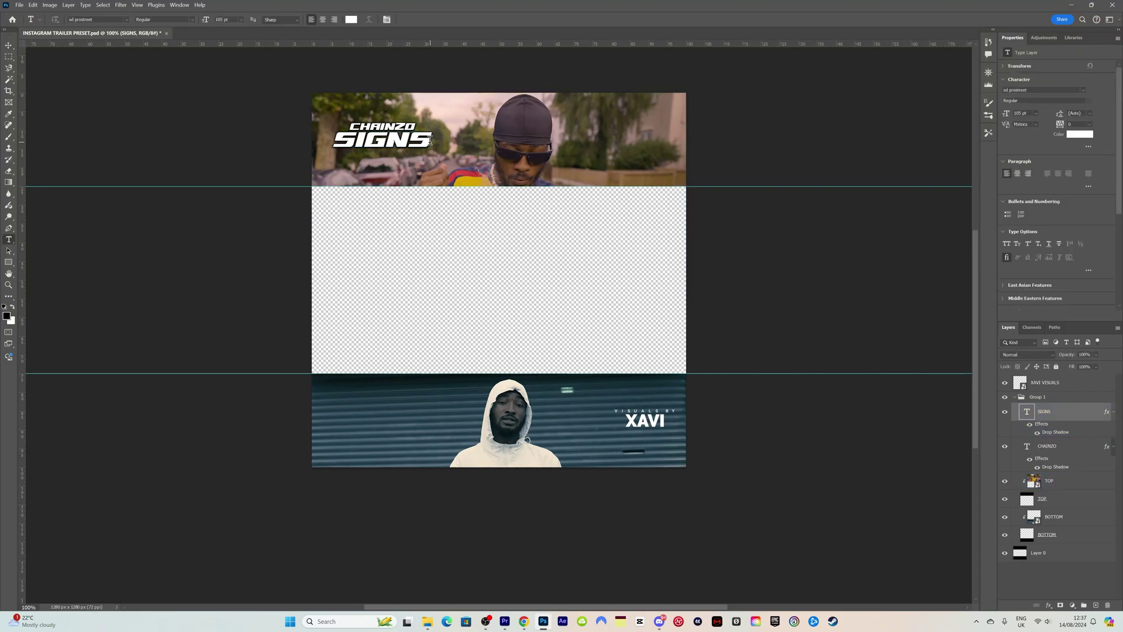
double_click(429, 141)
click(127, 19)
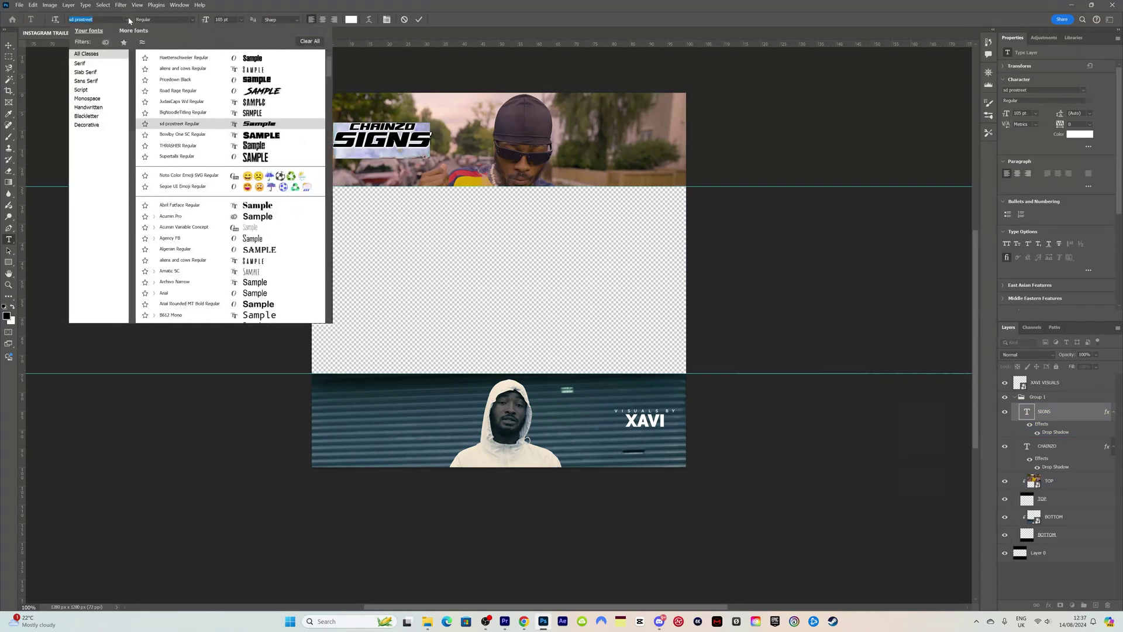
click(289, 62)
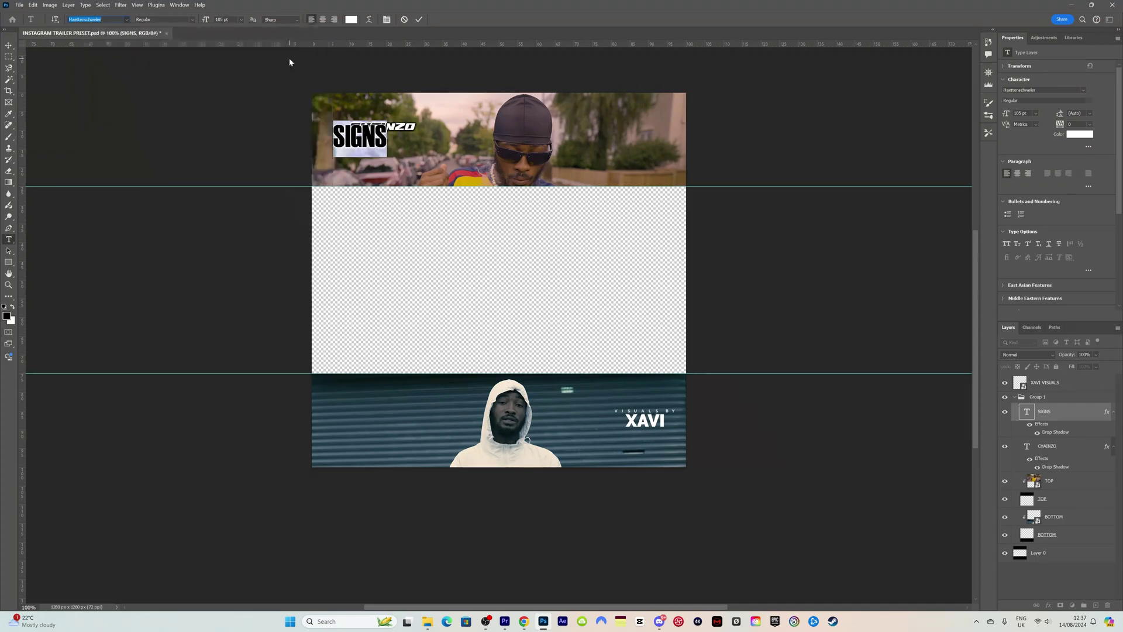
click(9, 45)
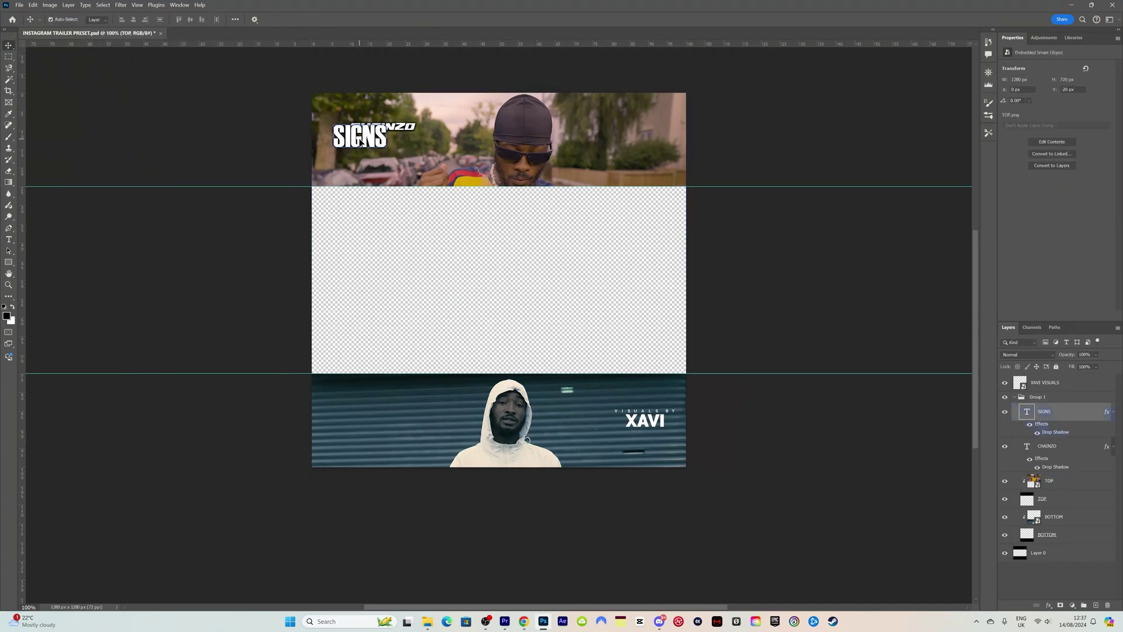
drag(359, 142, 382, 153)
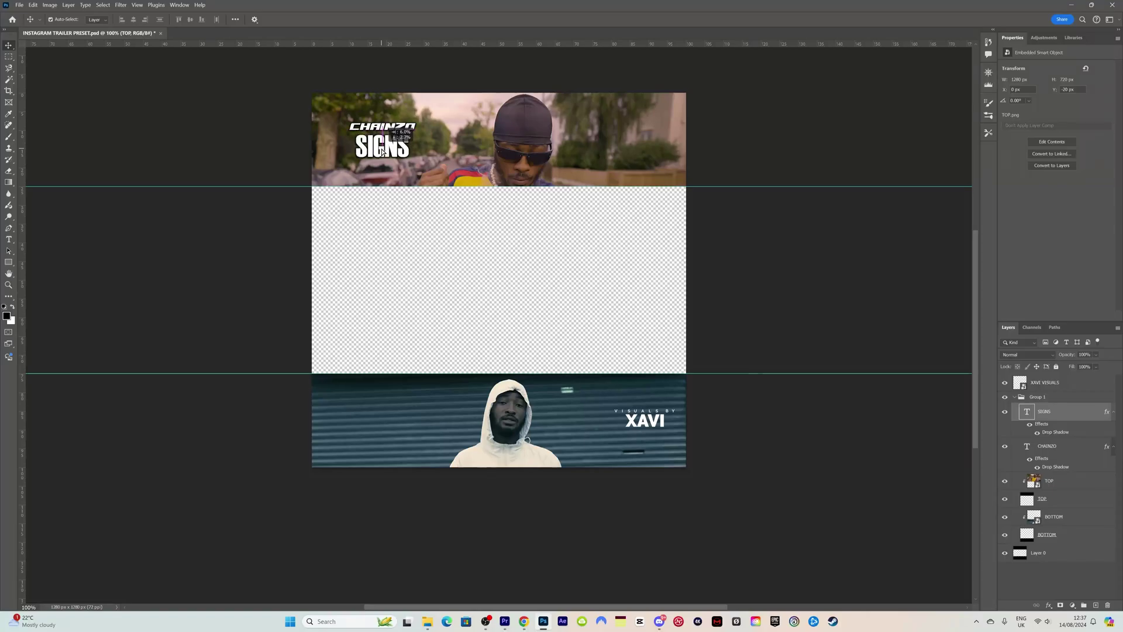
- Change the CHAINZO text's font to Haettenschweiler Regular at 32 pt with wider letter spacing
click(414, 127)
key(t)
click(413, 126)
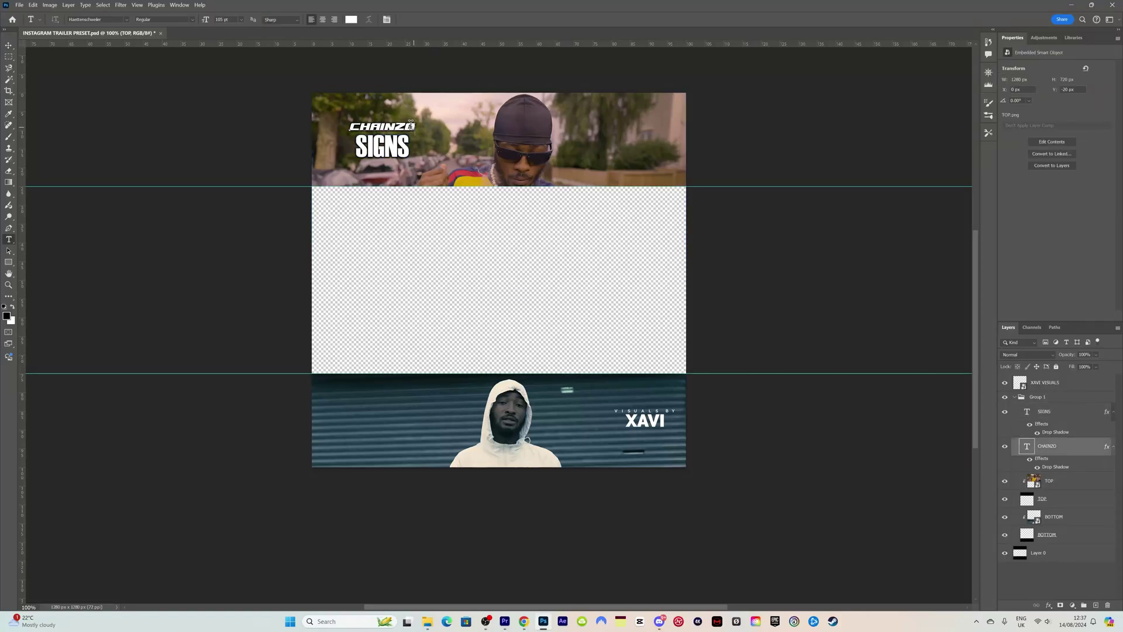
key(ctrl+a)
click(128, 19)
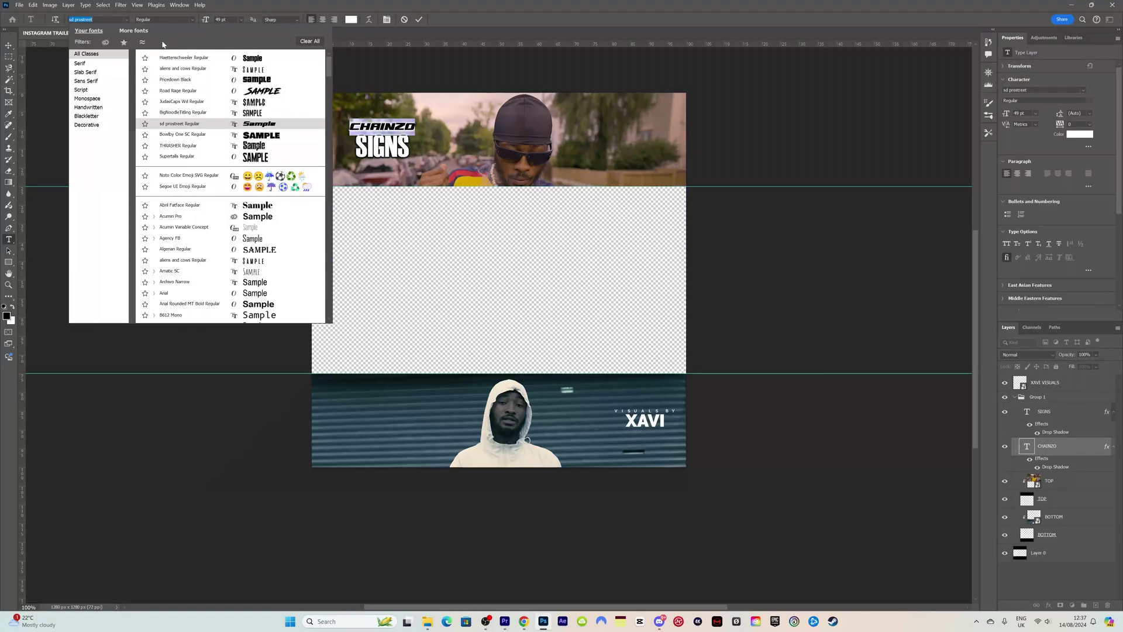
click(253, 62)
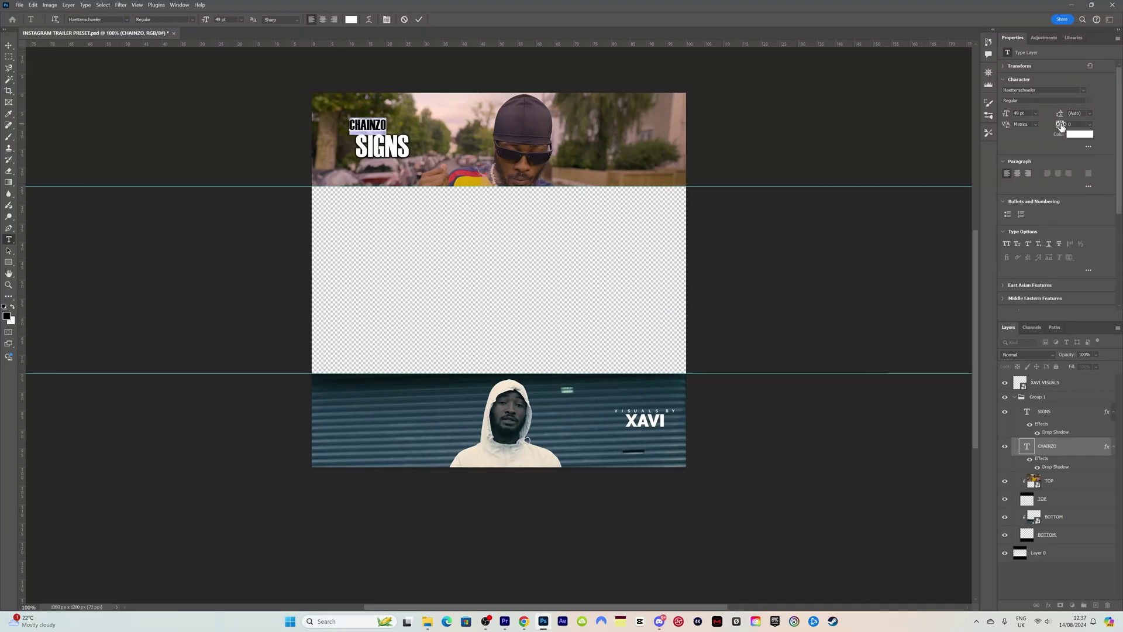
mouse_move(1062, 126)
mouse_down()
mouse_move(1081, 127)
mouse_move(1002, 115)
mouse_up()
click(9, 46)
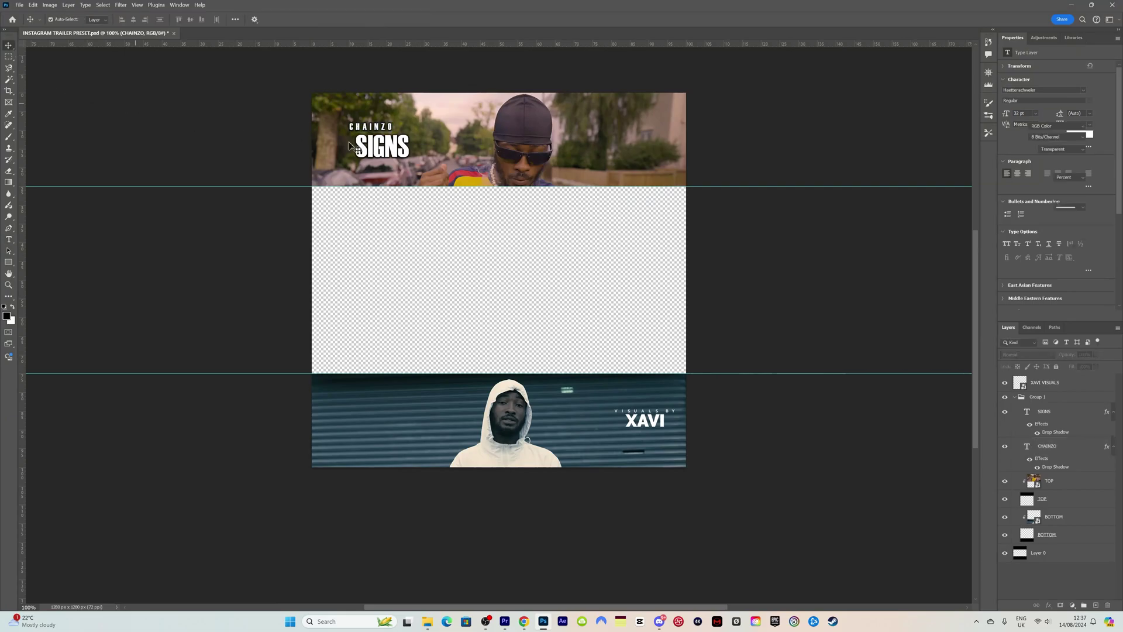
- Centre CHAINZO above SIGNS and nudge SIGNS up closer beneath it
mouse_move(382, 130)
mouse_down()
mouse_move(395, 129)
mouse_move(394, 147)
mouse_up()
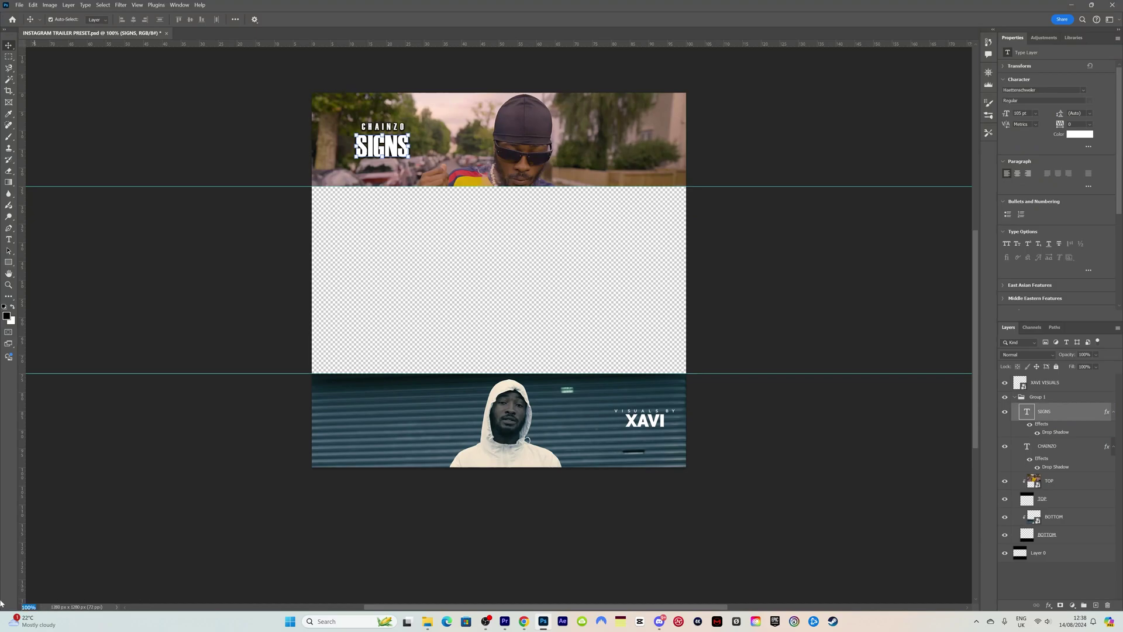
key(ctrl+plus)
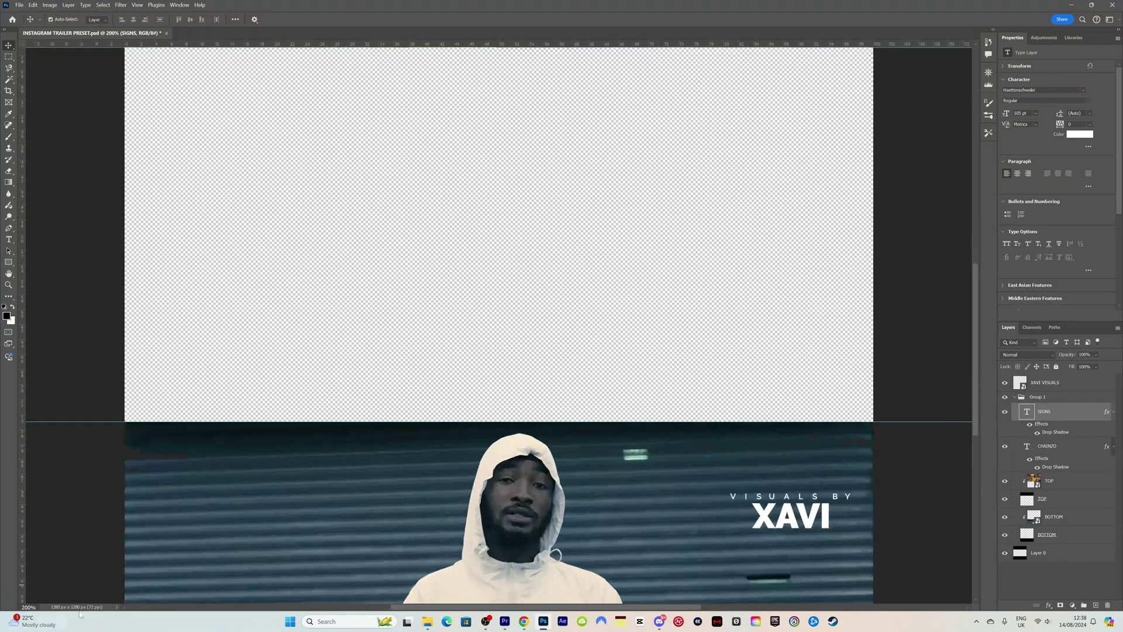
scroll(396, 174, up, 6)
drag(279, 140, 280, 133)
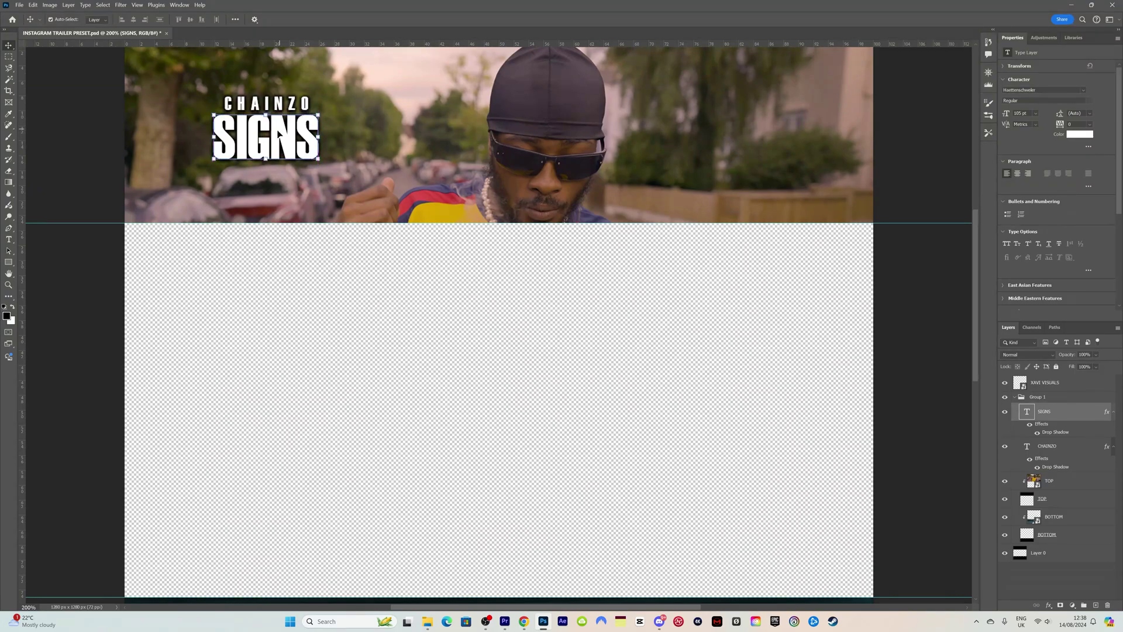
click(51, 305)
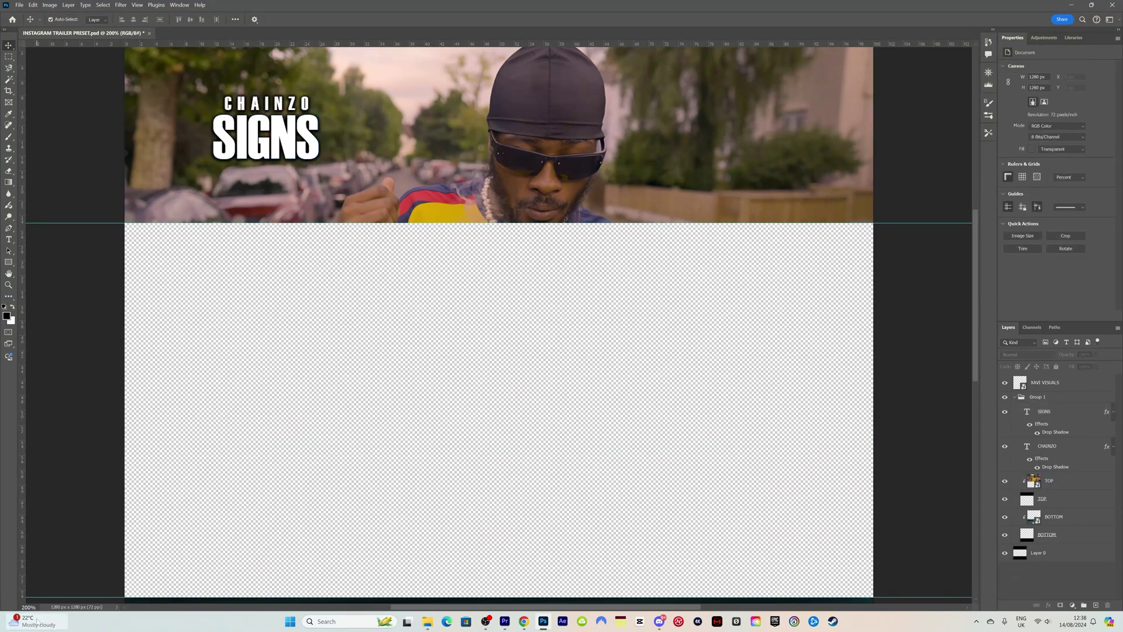
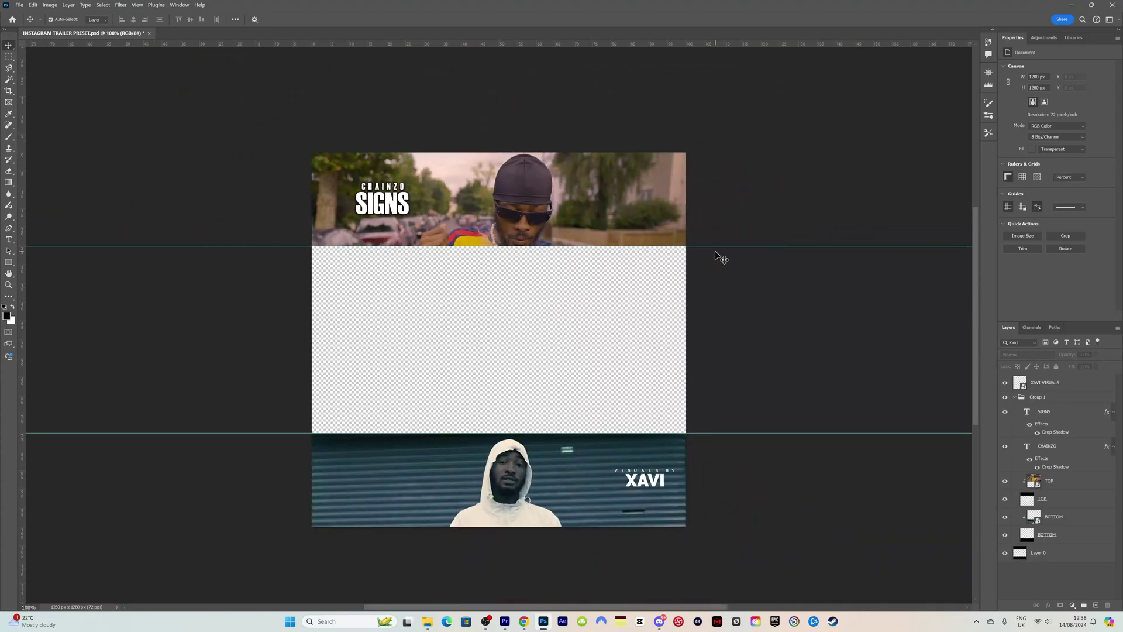
- Select the XAVI VISUALS logo and apply a Brightness/Contrast adjustment to brighten it
click(386, 177)
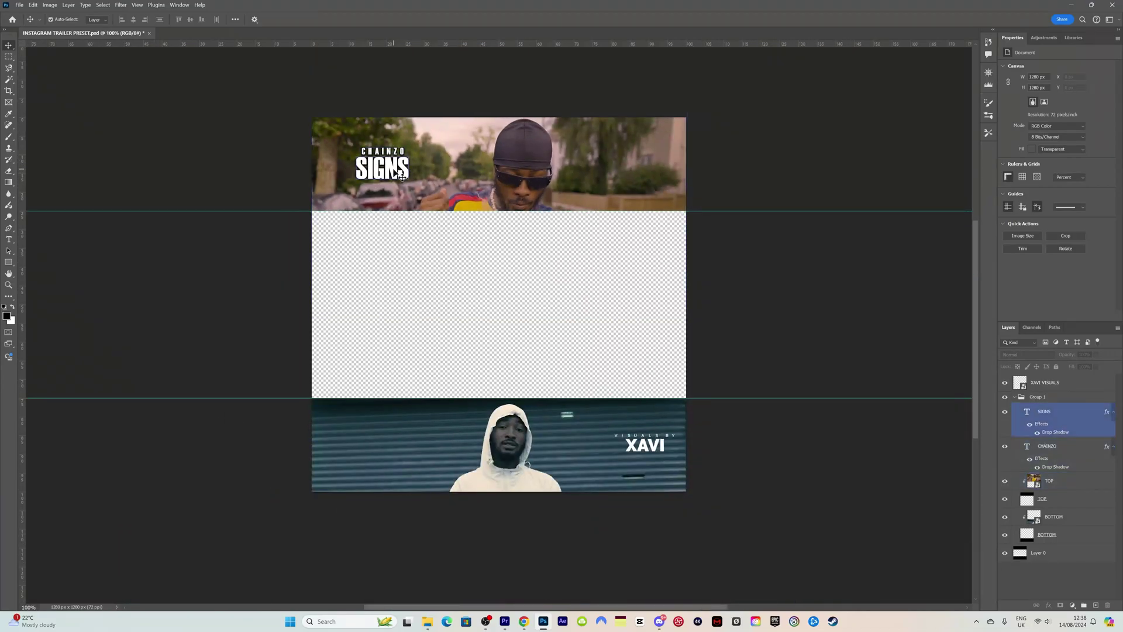
scroll(934, 222, down, 1)
click(661, 438)
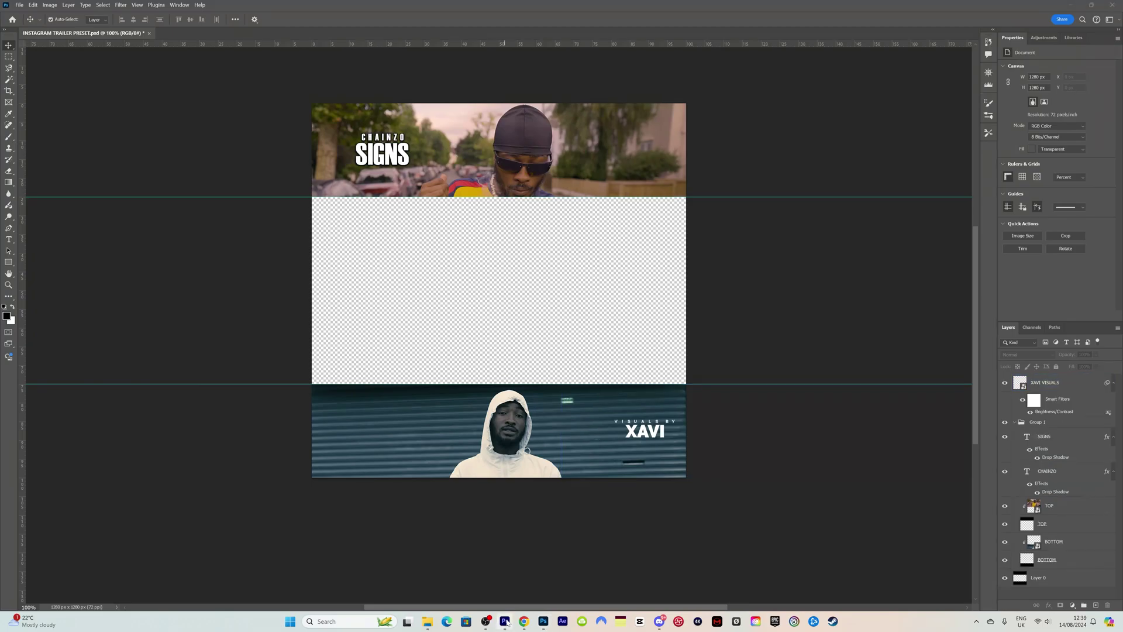
- Switch to Premiere Pro and play through the trailer sequence, checking its opening, middle and ending
click(505, 621)
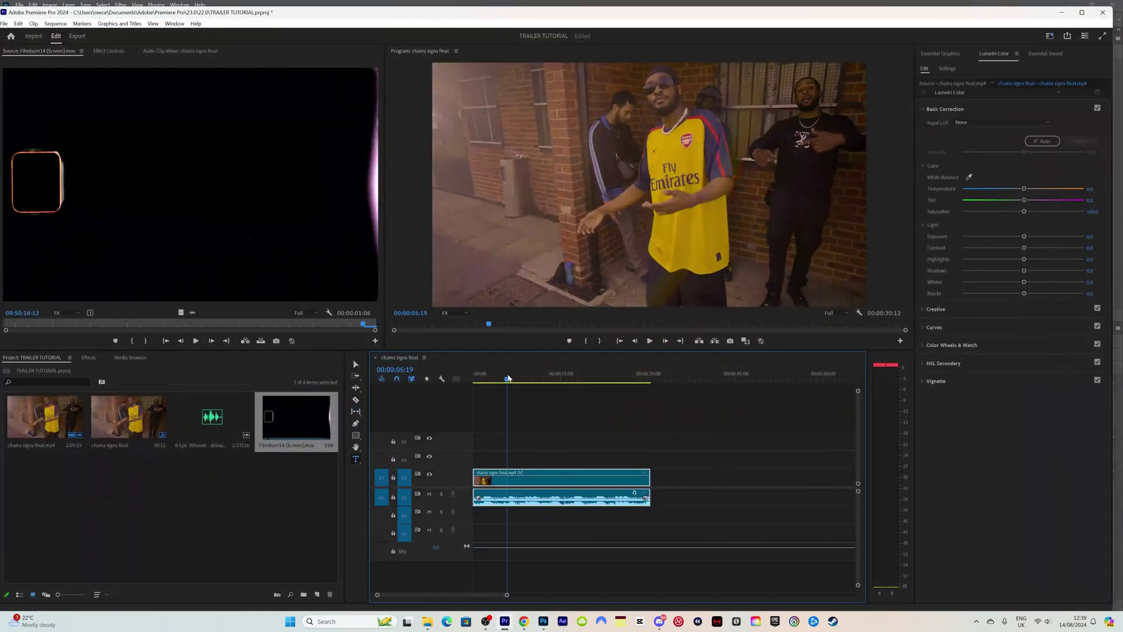
key(space)
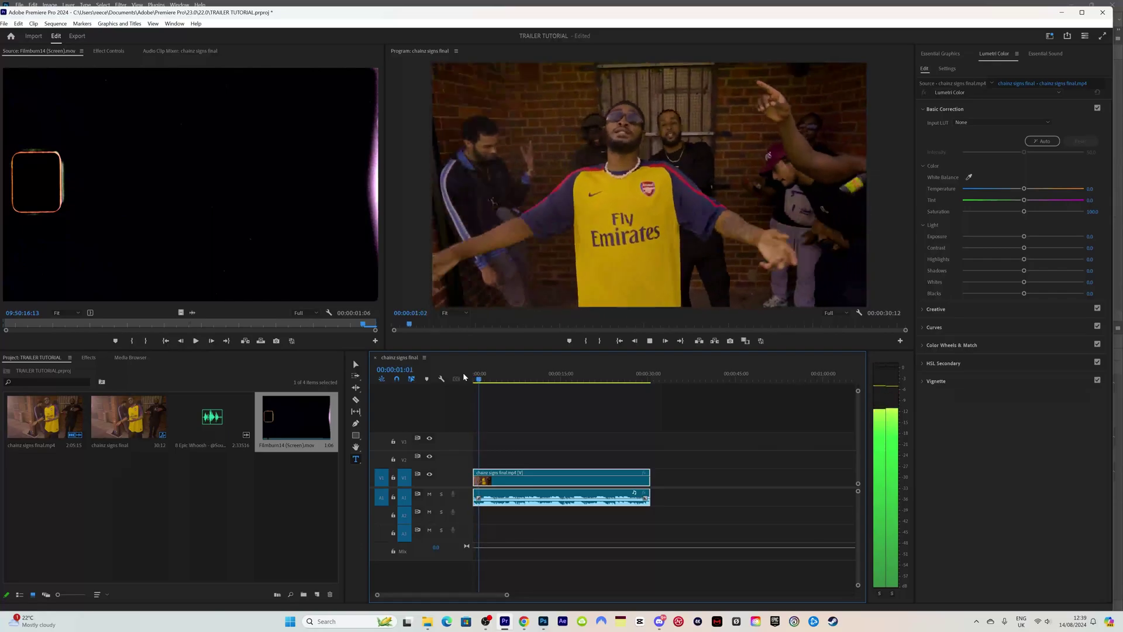
click(560, 377)
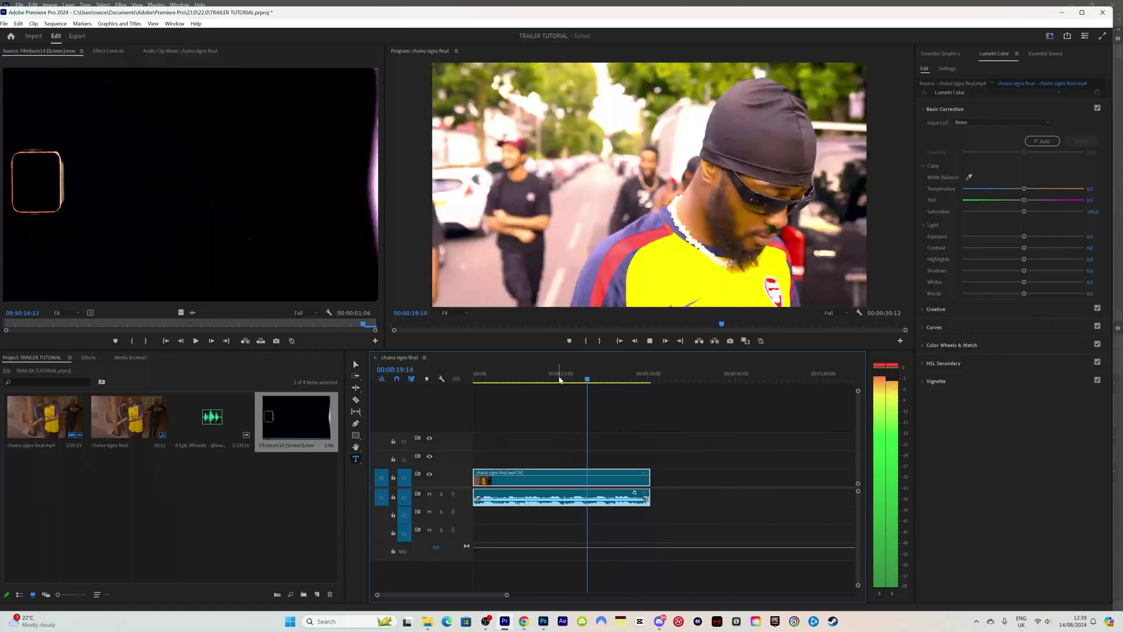
key(space)
click(558, 380)
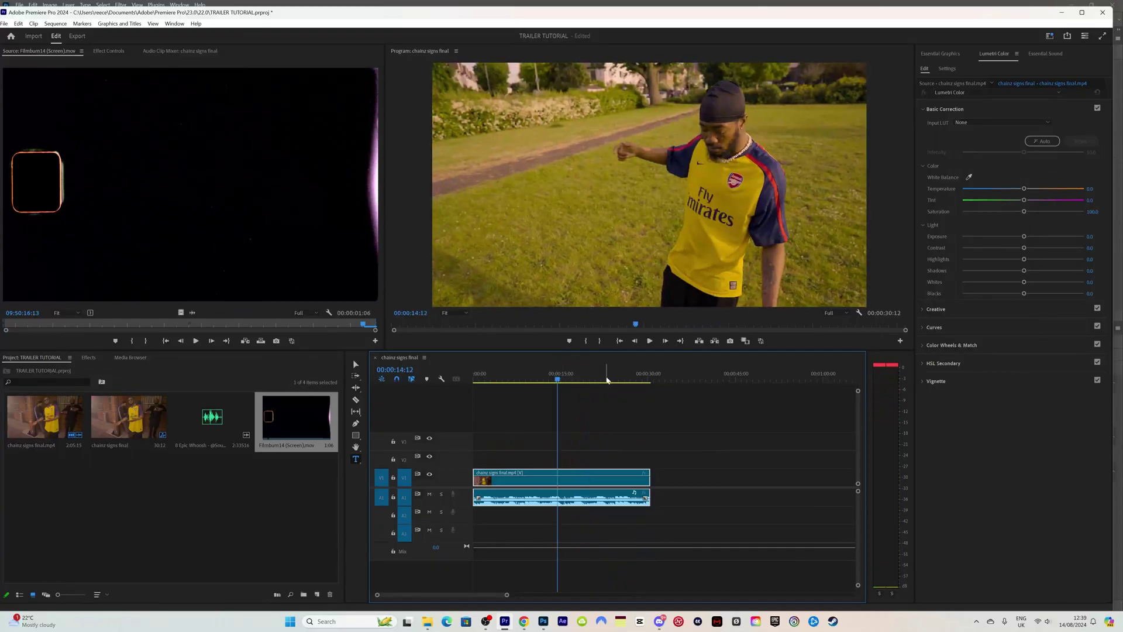
click(587, 377)
click(474, 377)
key(space)
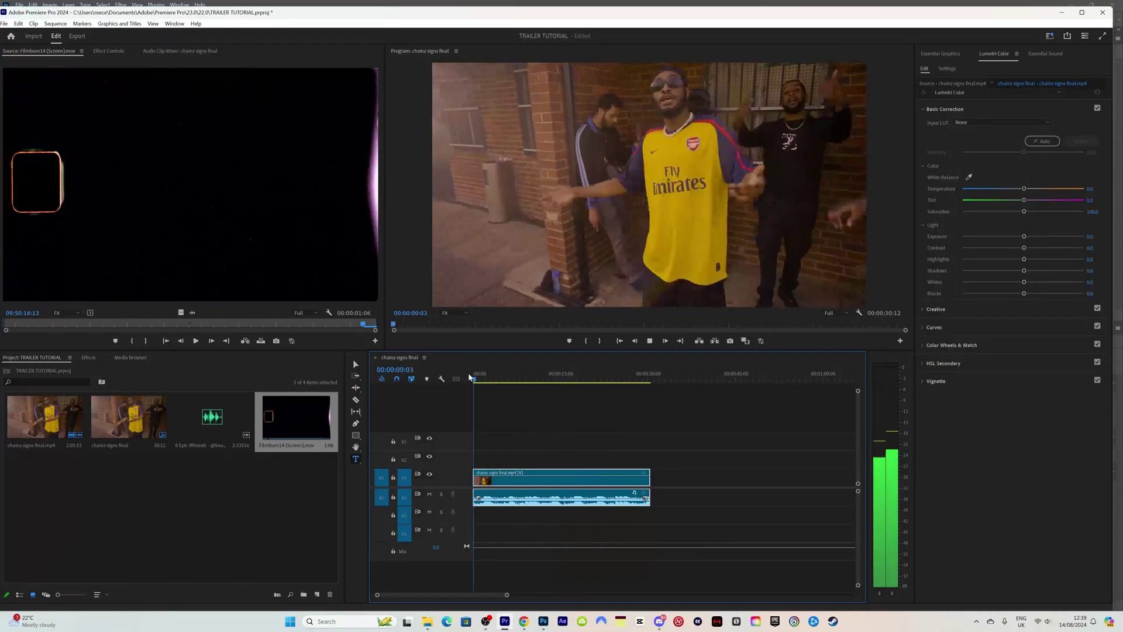
click(642, 380)
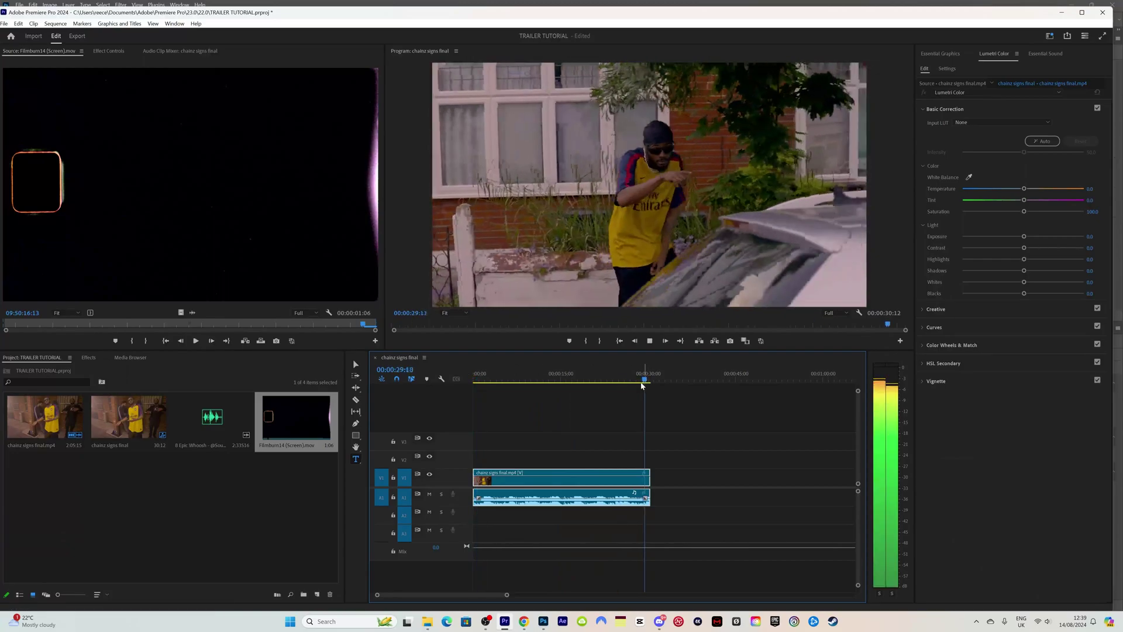
click(611, 380)
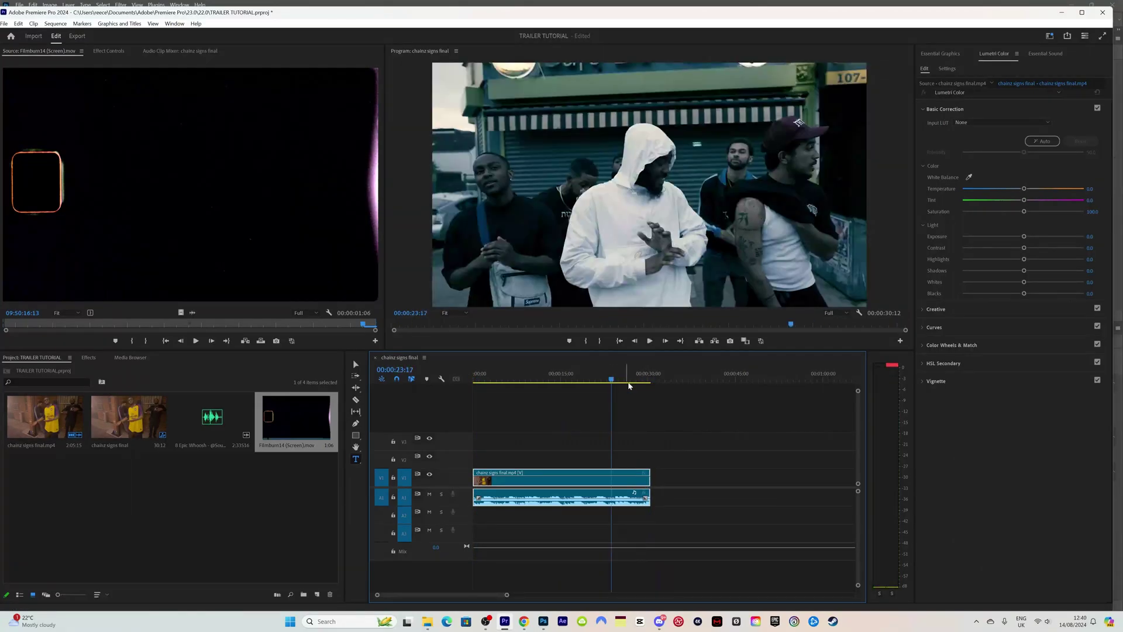
click(635, 379)
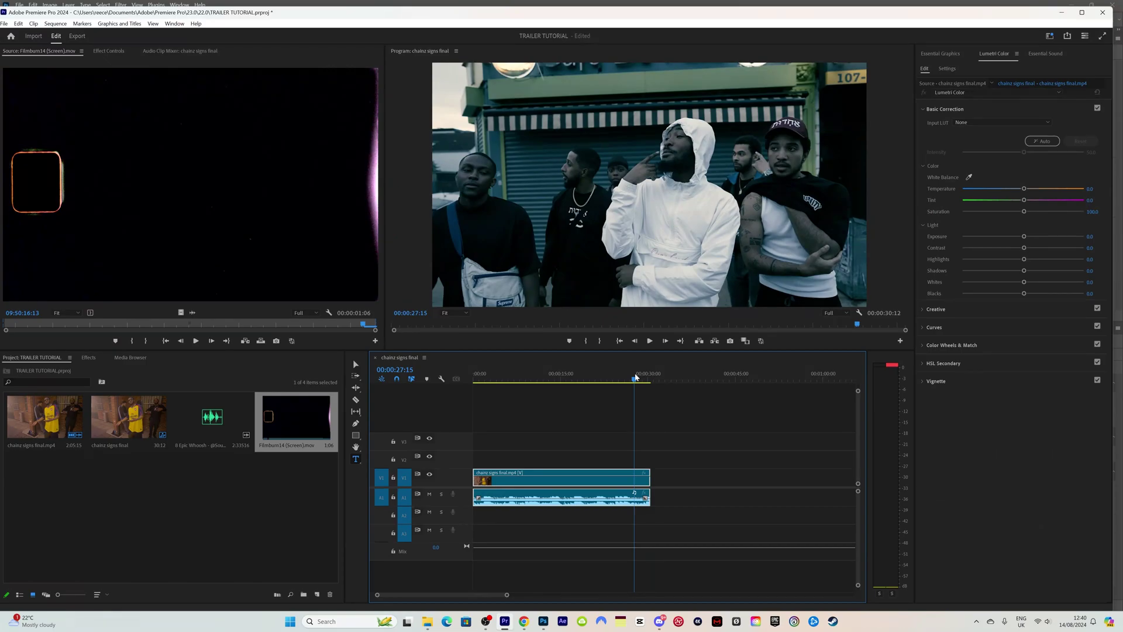
- Add the marked section of the 8 Epic Whoosh sound effect to audio track A2 at the end of the video clip
double_click(222, 429)
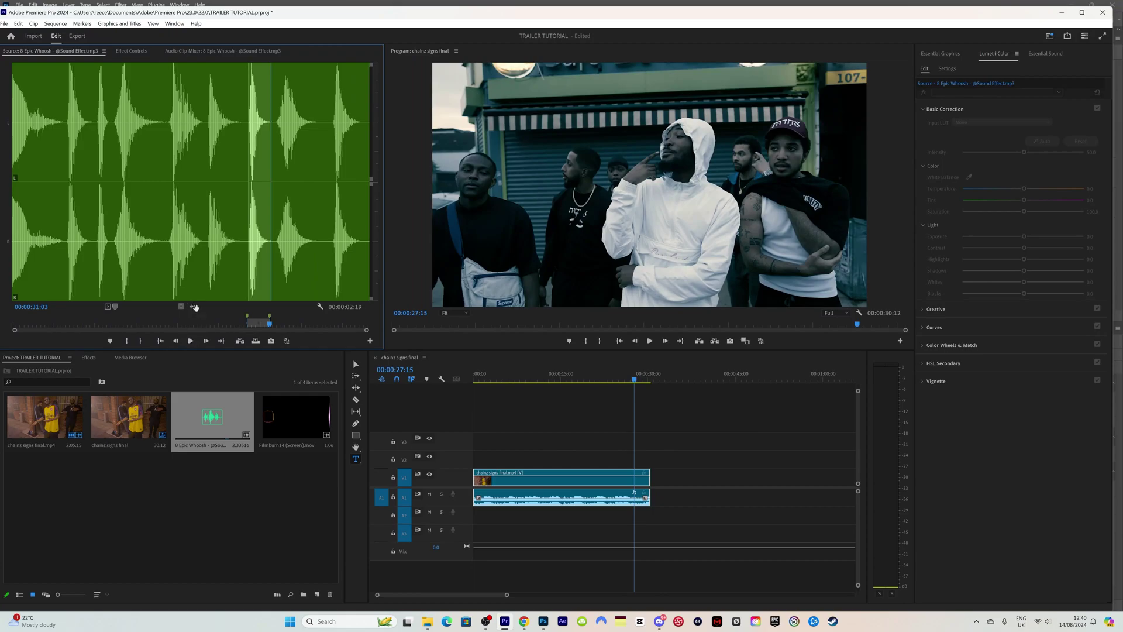
drag(192, 306, 648, 516)
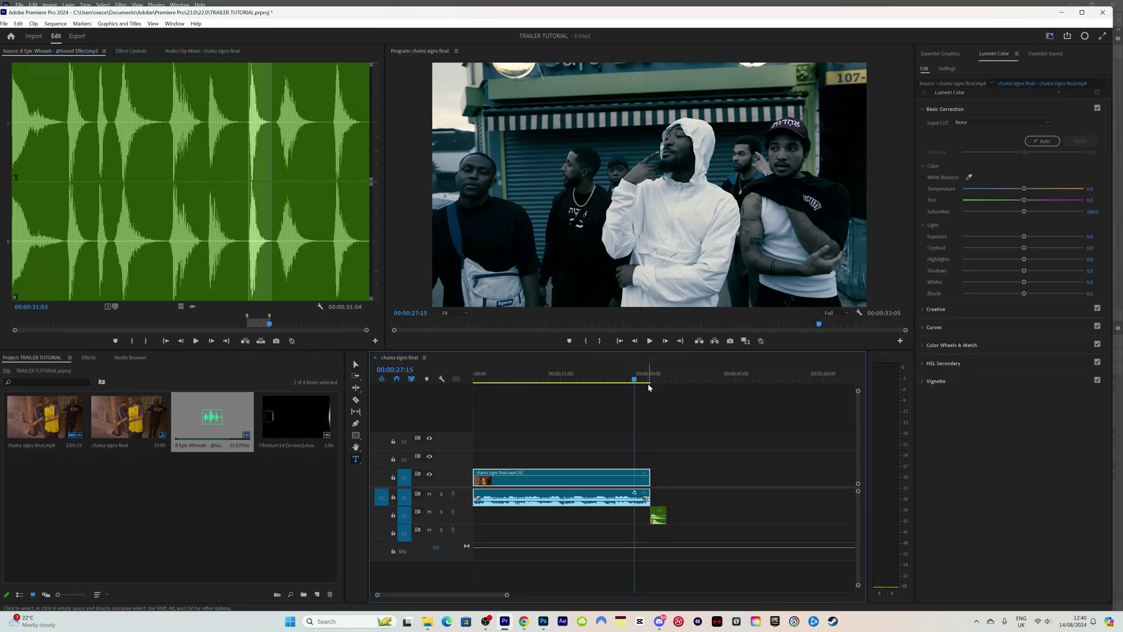
key(Down)
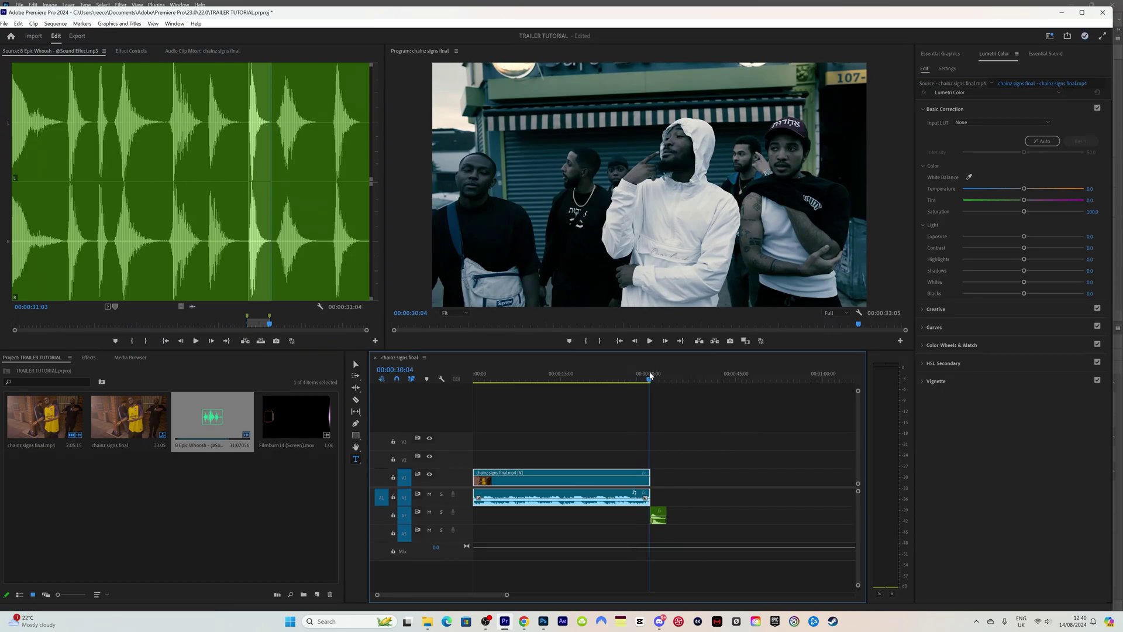
drag(507, 594, 422, 595)
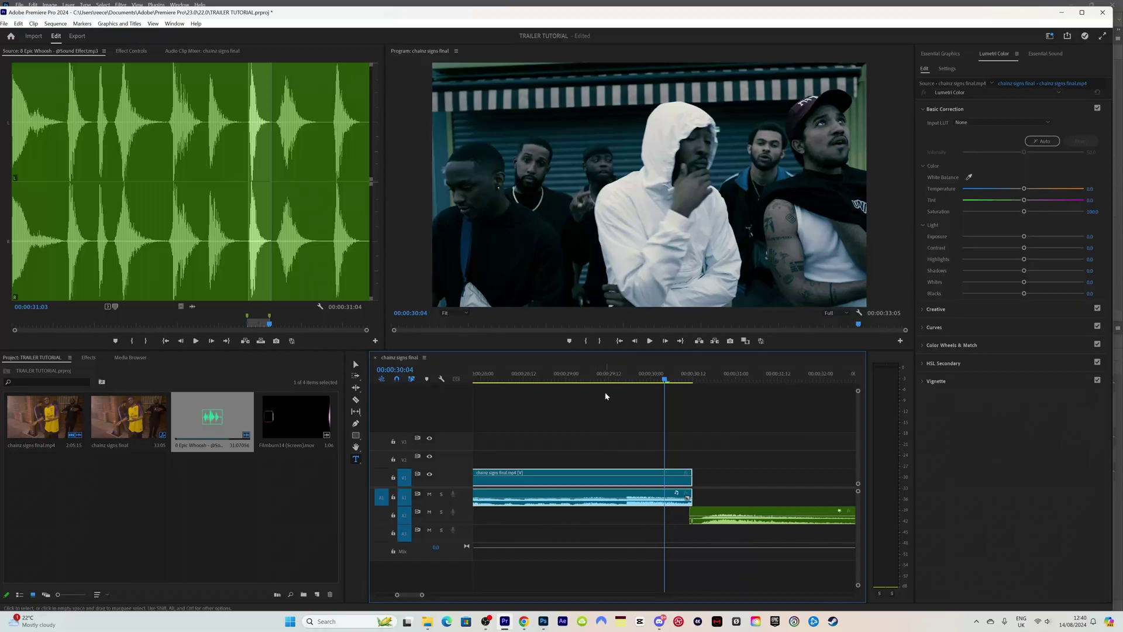
- Lock audio track A1, split the V1 video clip at 00:00:29:19 and delete the part after the cut
click(595, 379)
key(space)
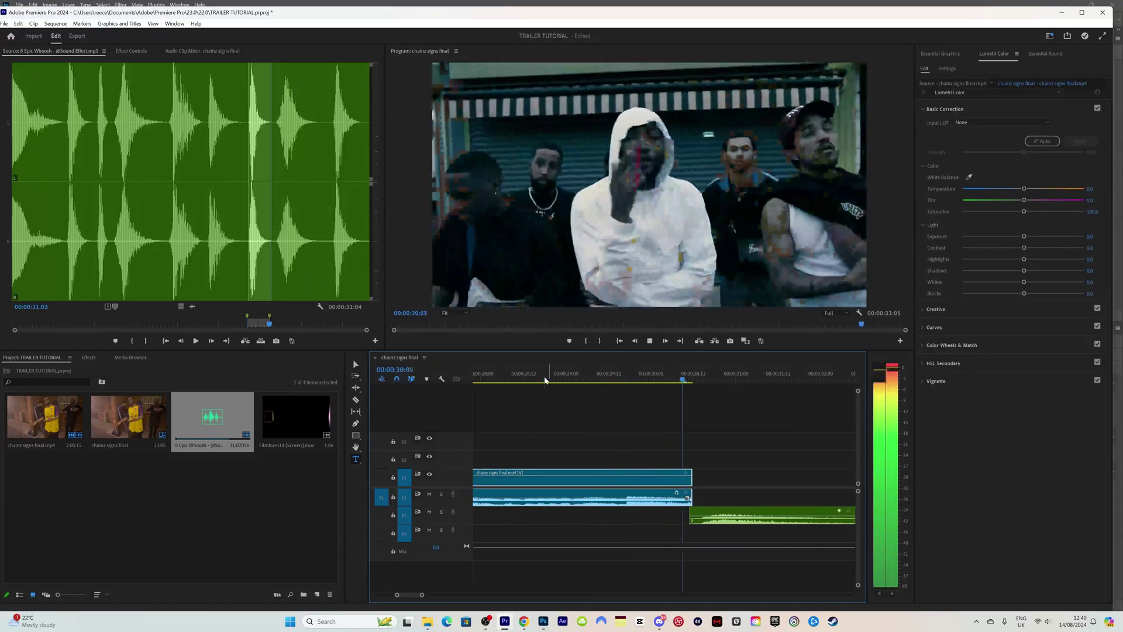
click(539, 380)
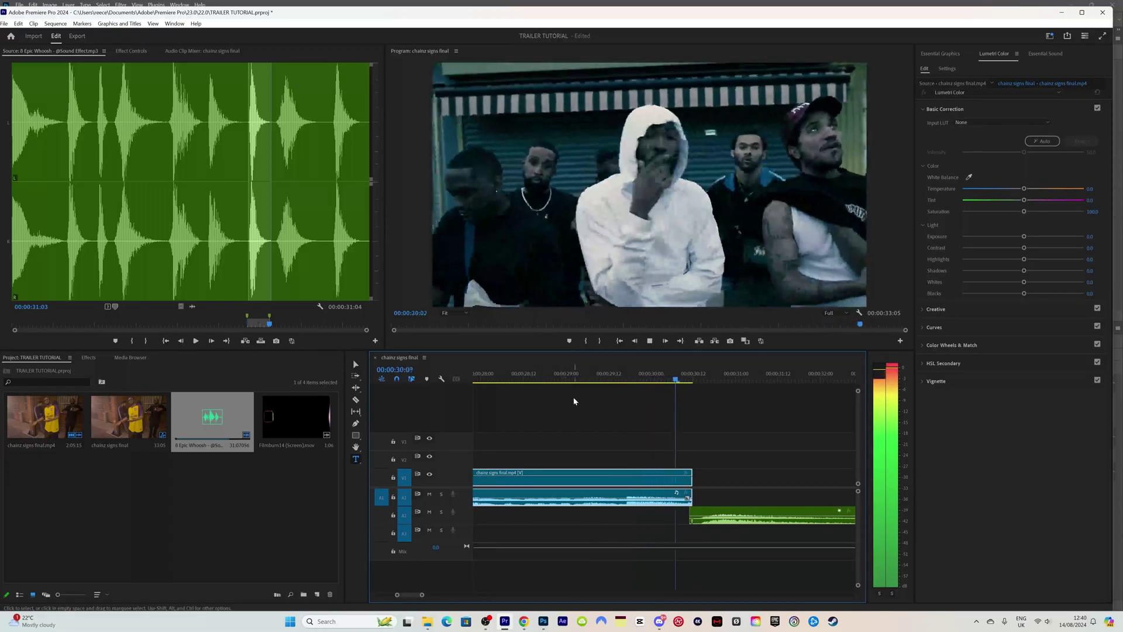
key(space)
drag(613, 382, 636, 385)
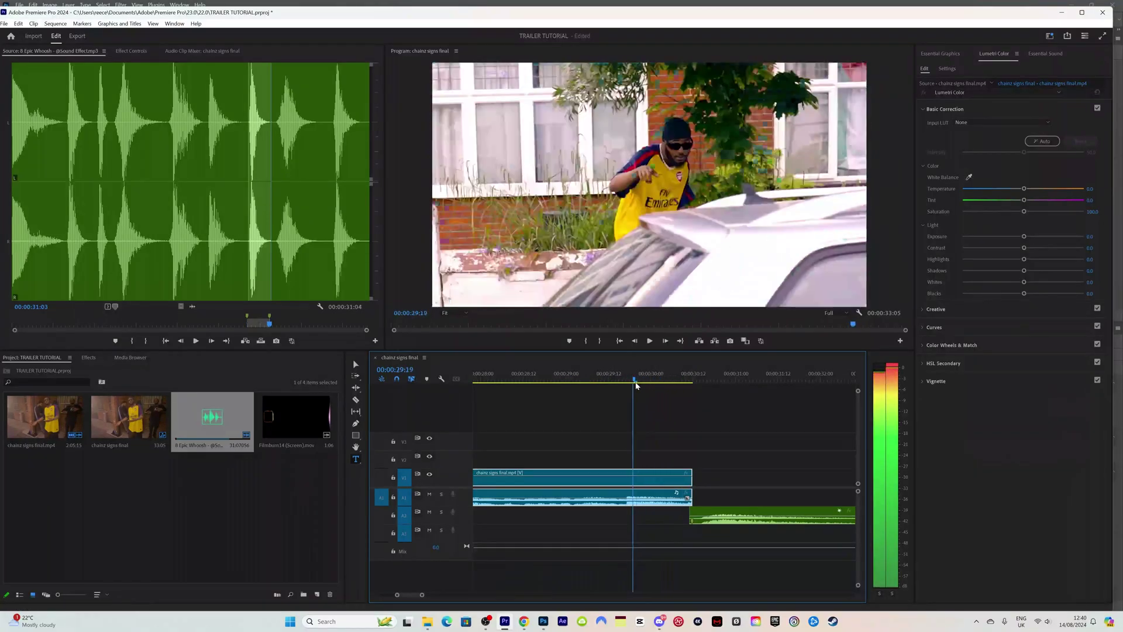
click(394, 499)
key(c)
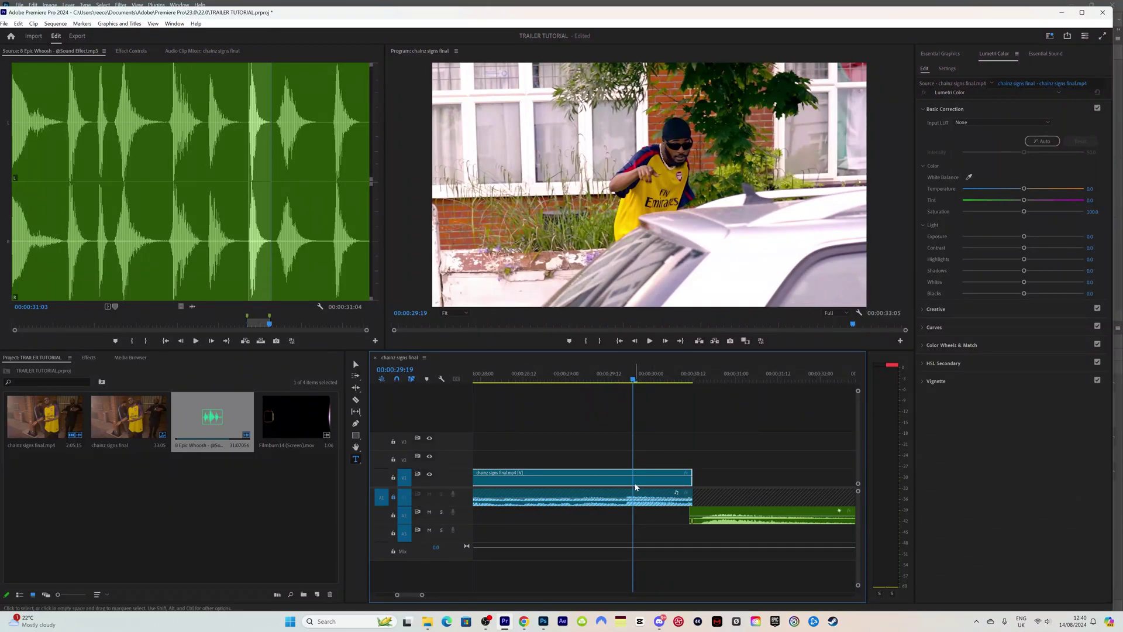
click(637, 481)
key(v)
click(656, 481)
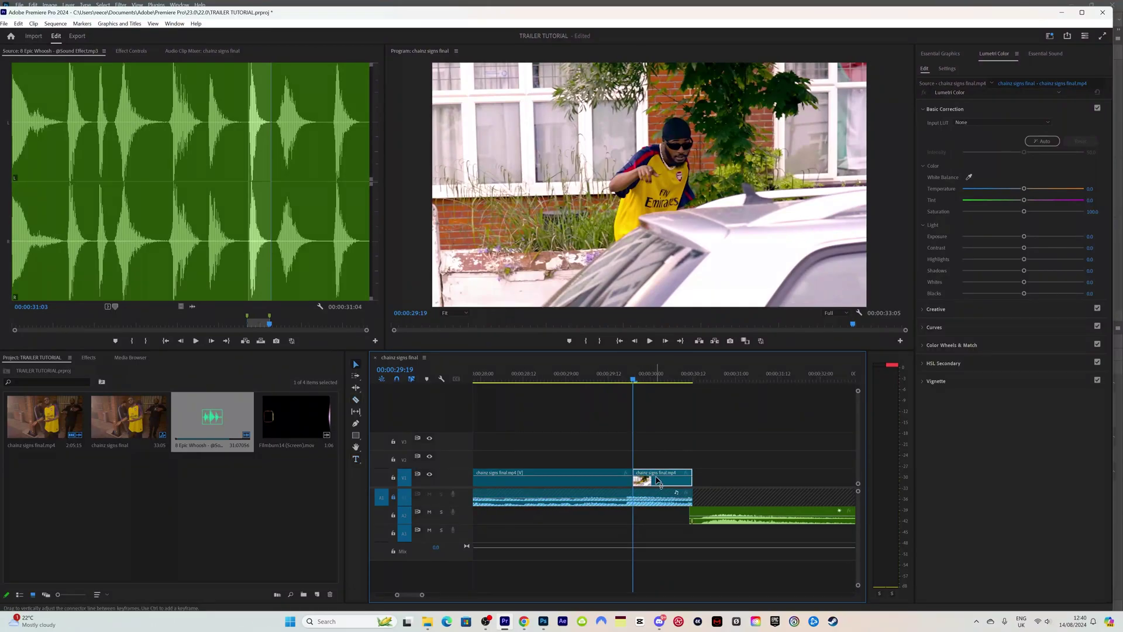
key(Delete)
- Move the whoosh sound effect back to start at the end of the shortened video clip and preview it
drag(721, 512, 657, 513)
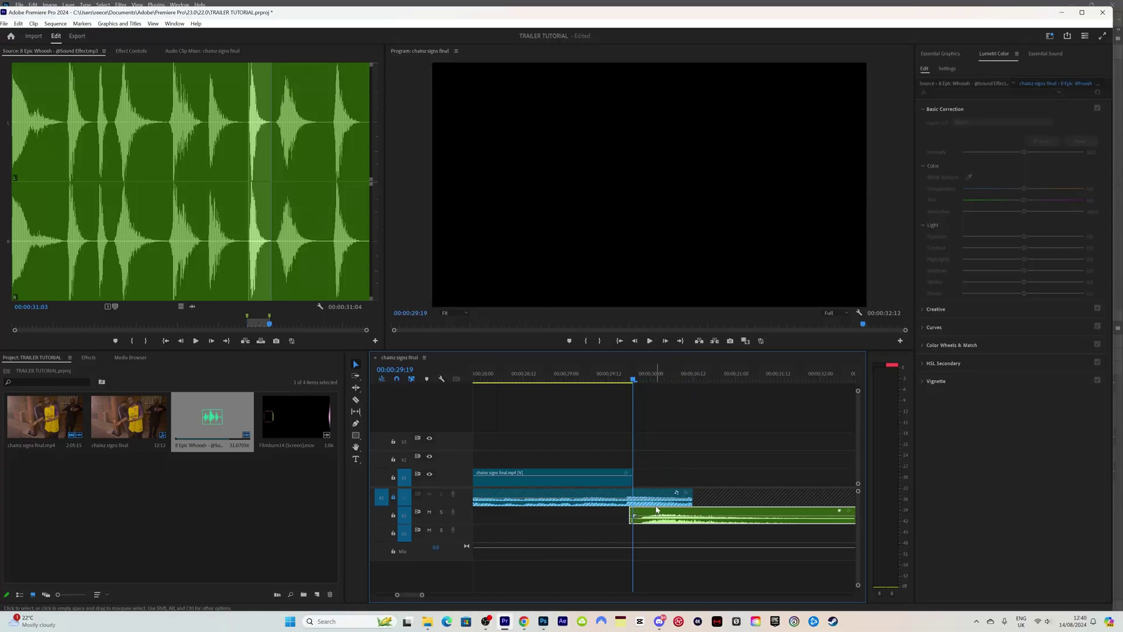
click(579, 376)
key(space)
click(716, 516)
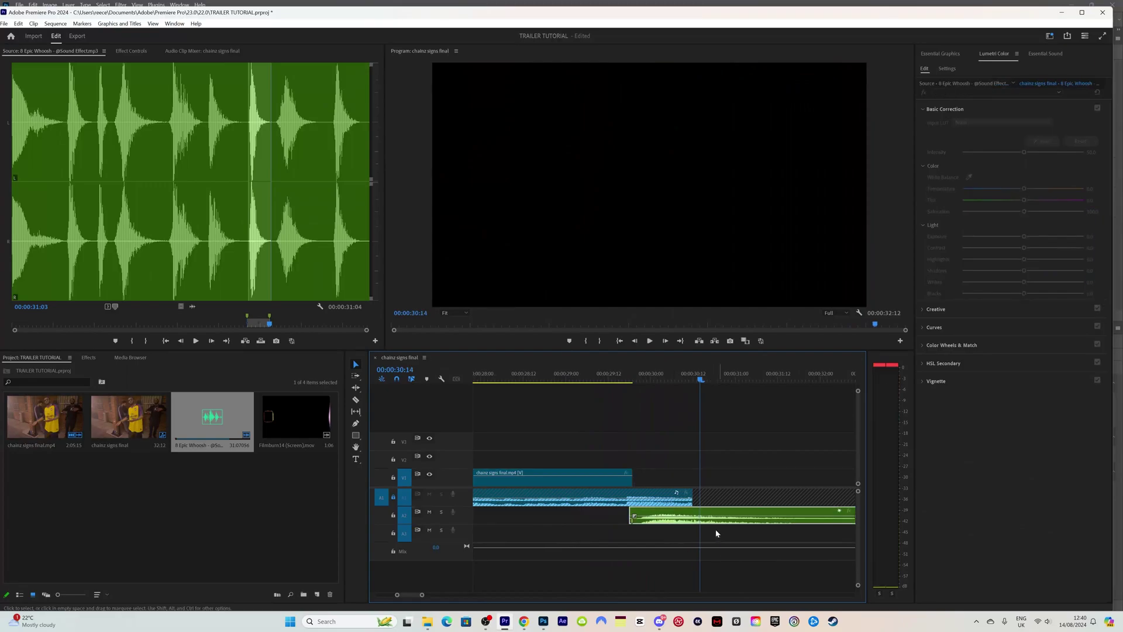
- Shift the whoosh sound effect earlier so it begins shortly before the video cut, and preview the timing
drag(720, 514, 664, 515)
click(602, 377)
key(space)
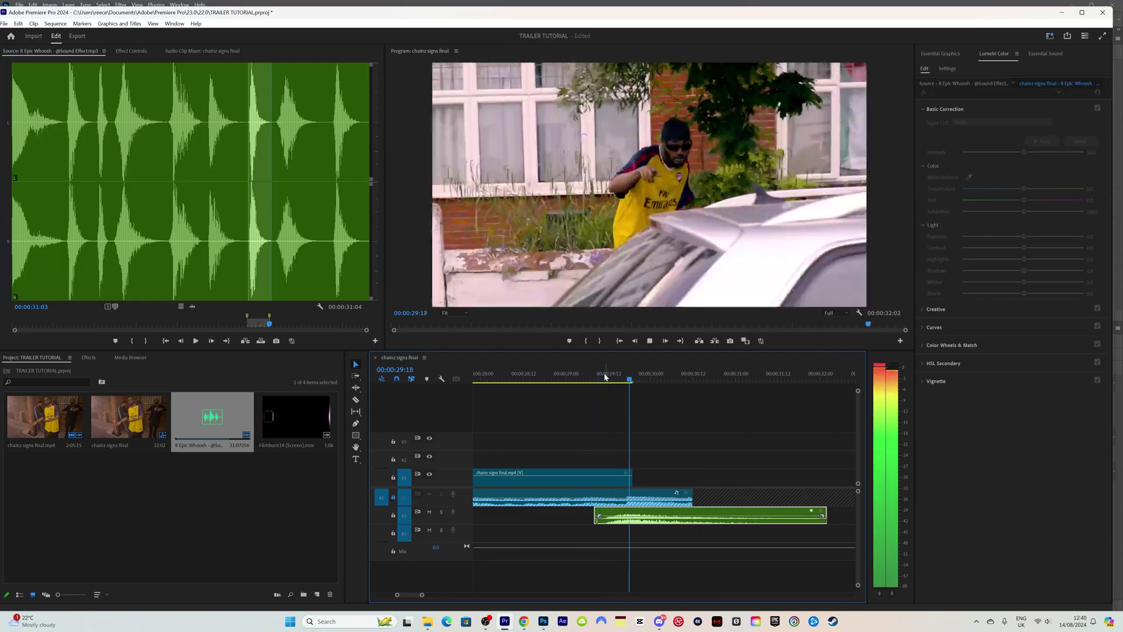
- Replay the trailer's ending with the whoosh sound effect, lowering the system volume and raising it again to 48
click(552, 379)
key(XF86AudioLowerVolume)
key(XF86AudioLowerVolume)
key(XF86AudioLowerVolume)
key(XF86AudioLowerVolume)
key(XF86AudioLowerVolume)
key(XF86AudioLowerVolume)
key(XF86AudioLowerVolume)
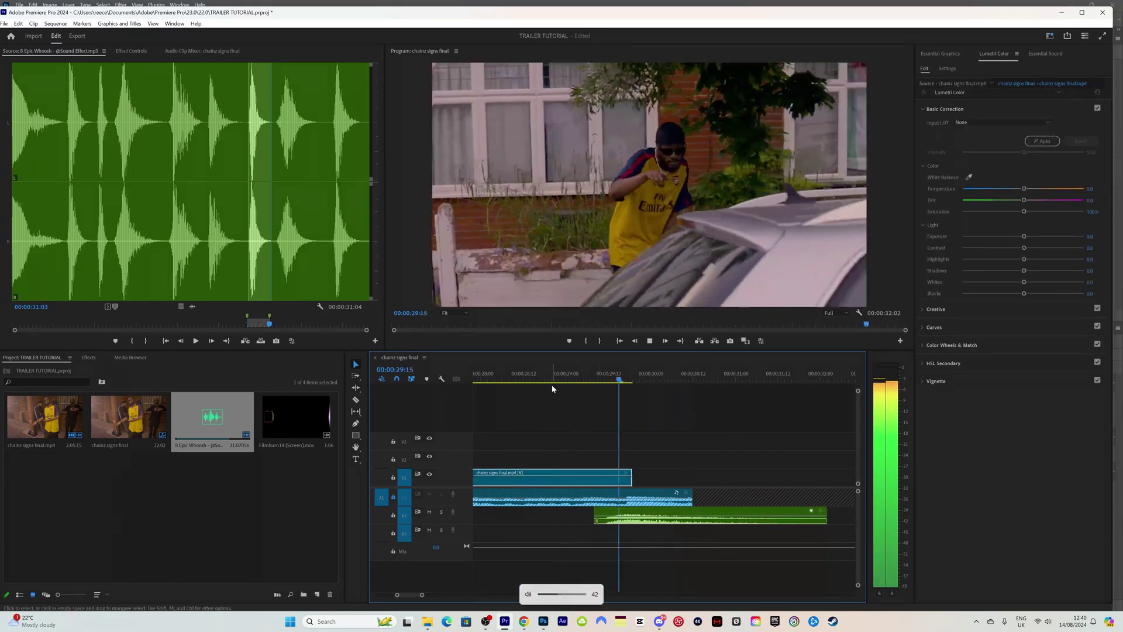
click(544, 377)
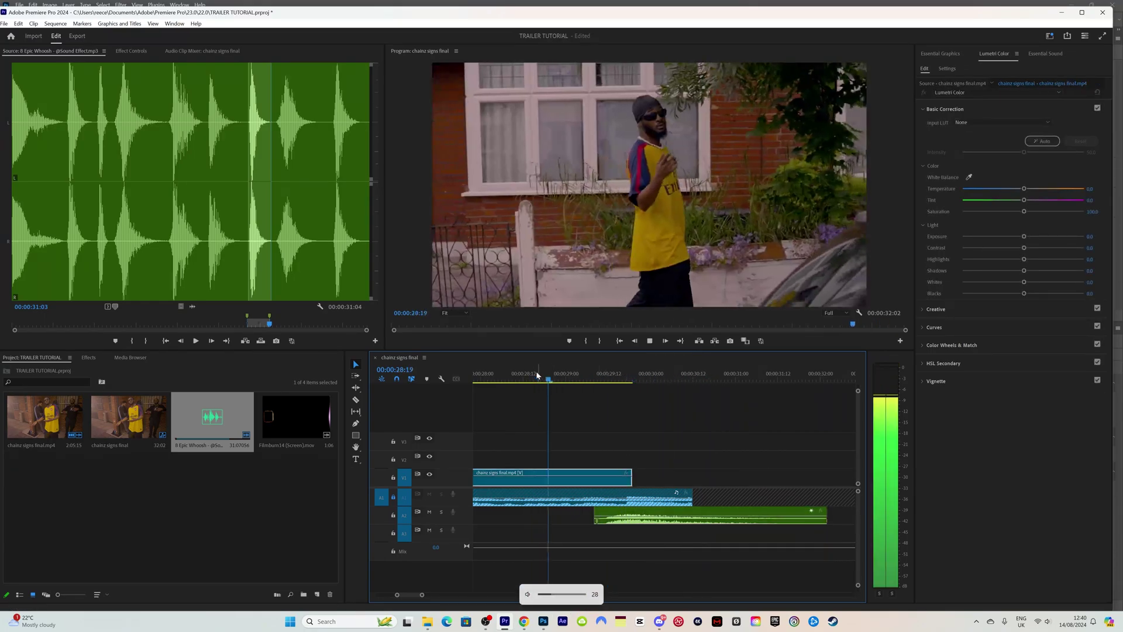
click(537, 375)
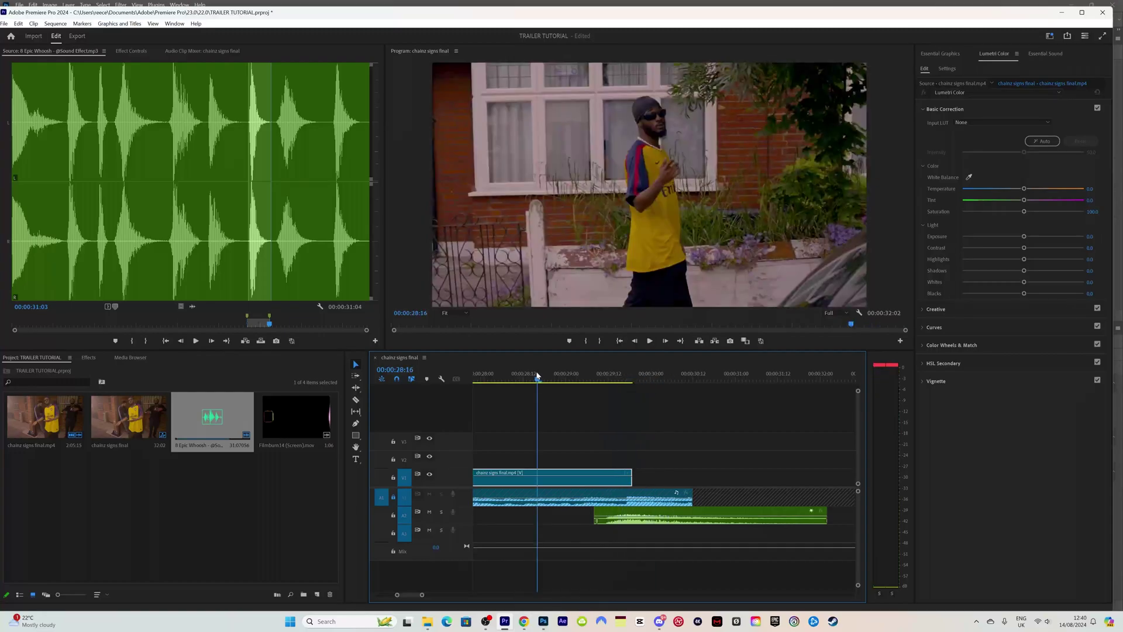
key(XF86AudioRaiseVolume)
key(XF86AudioRaiseVolume)
key(XF86AudioRaiseVolume)
key(XF86AudioRaiseVolume)
key(XF86AudioRaiseVolume)
key(space)
key(XF86AudioRaiseVolume)
key(XF86AudioRaiseVolume)
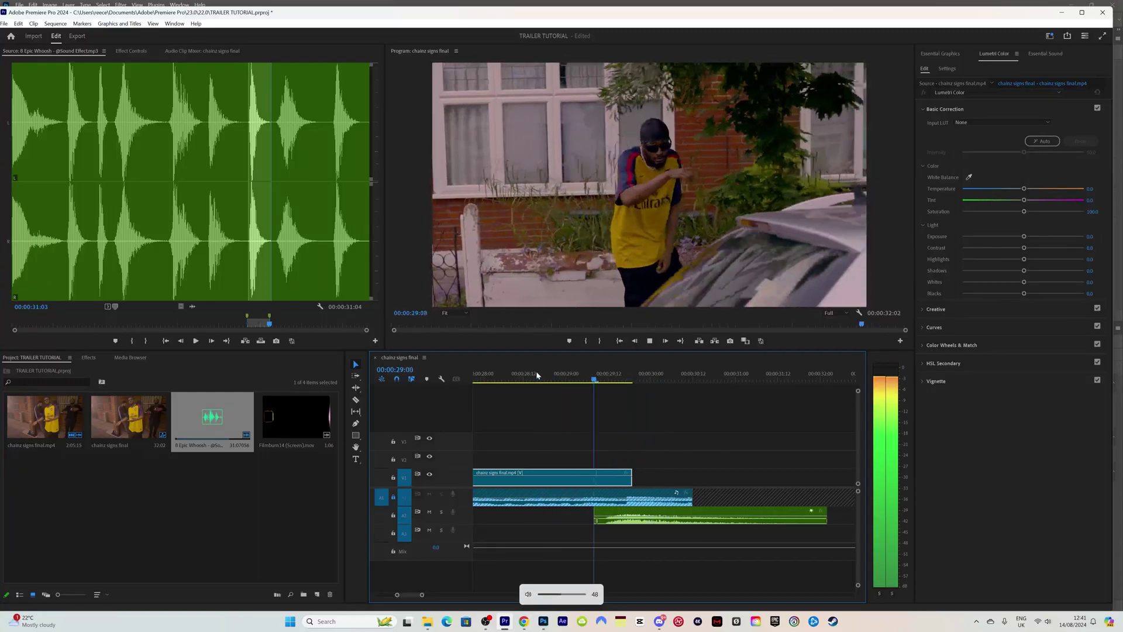
- Replay the trailer's ending and scrub around the whoosh sound effect just before the video cut
click(537, 376)
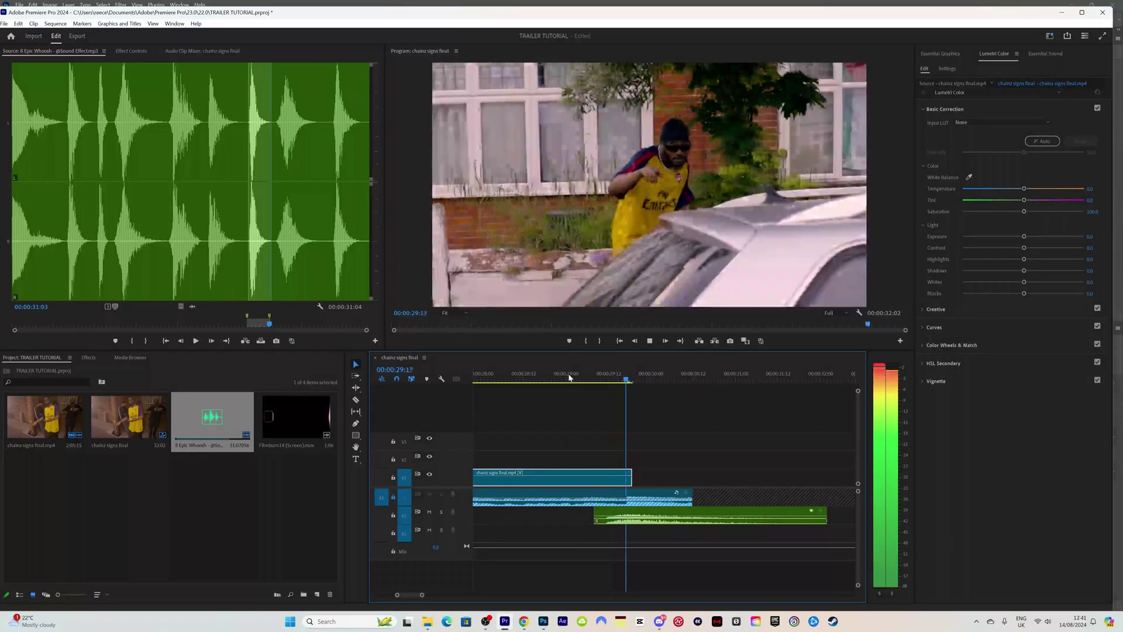
key(space)
drag(576, 377, 603, 379)
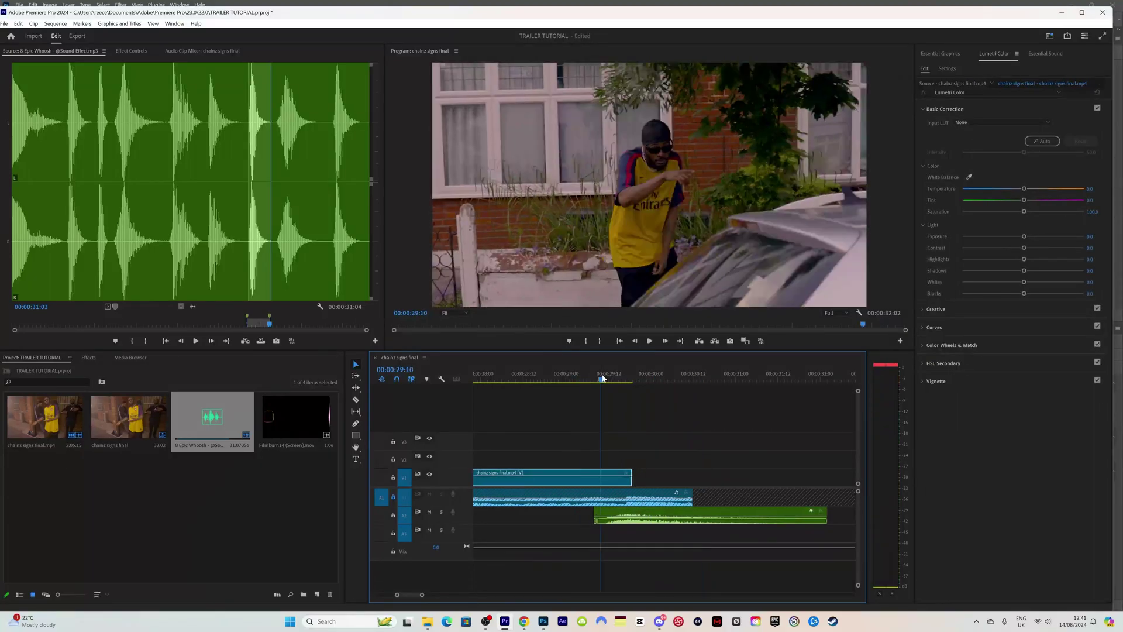
- Add an "OUT SOON" text title at 00:00:29:22 after the video clip and set its font to TS Block Bold
click(645, 379)
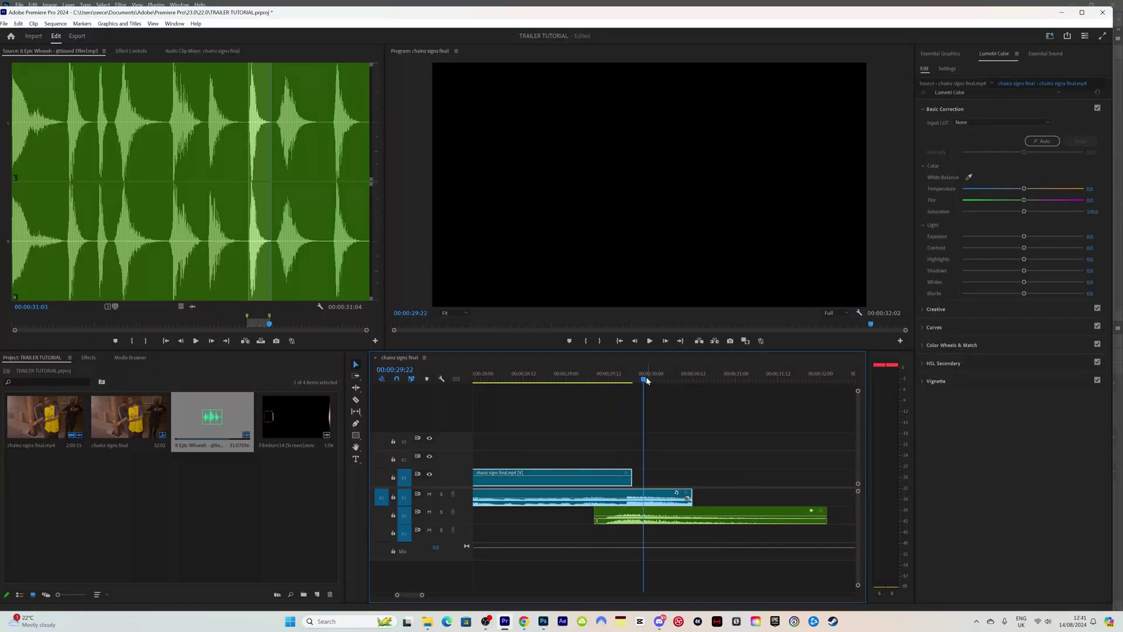
key(t)
click(637, 221)
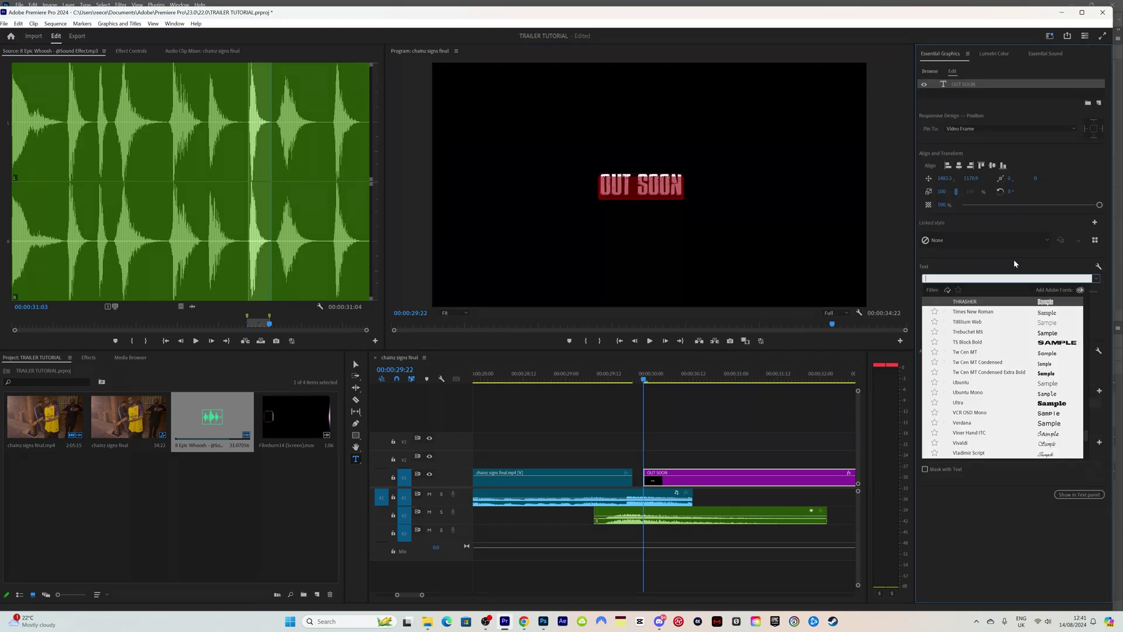
text(TS)
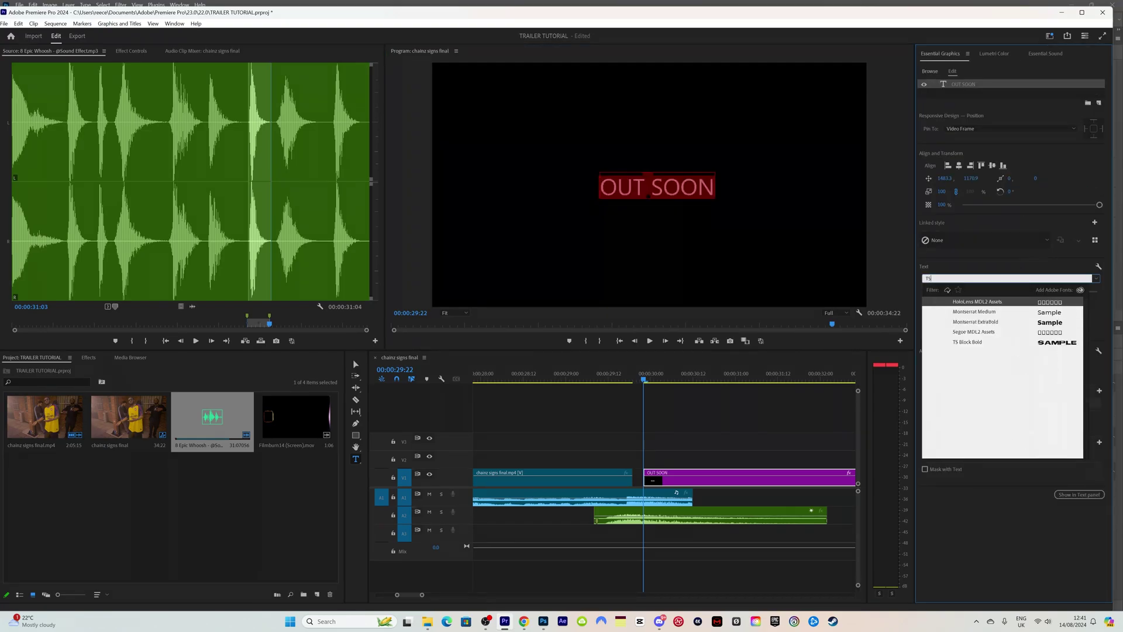
click(1051, 344)
- Centre the OUT SOON text horizontally and vertically in the frame, and enable a black shadow at 100% opacity
click(961, 166)
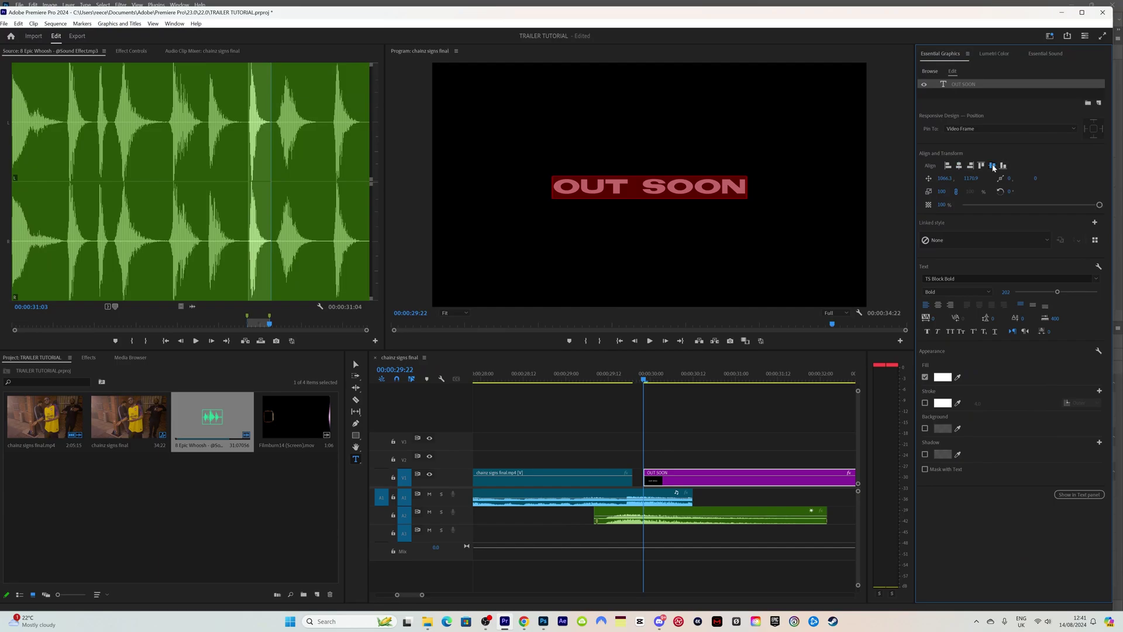
click(992, 166)
click(924, 454)
click(942, 455)
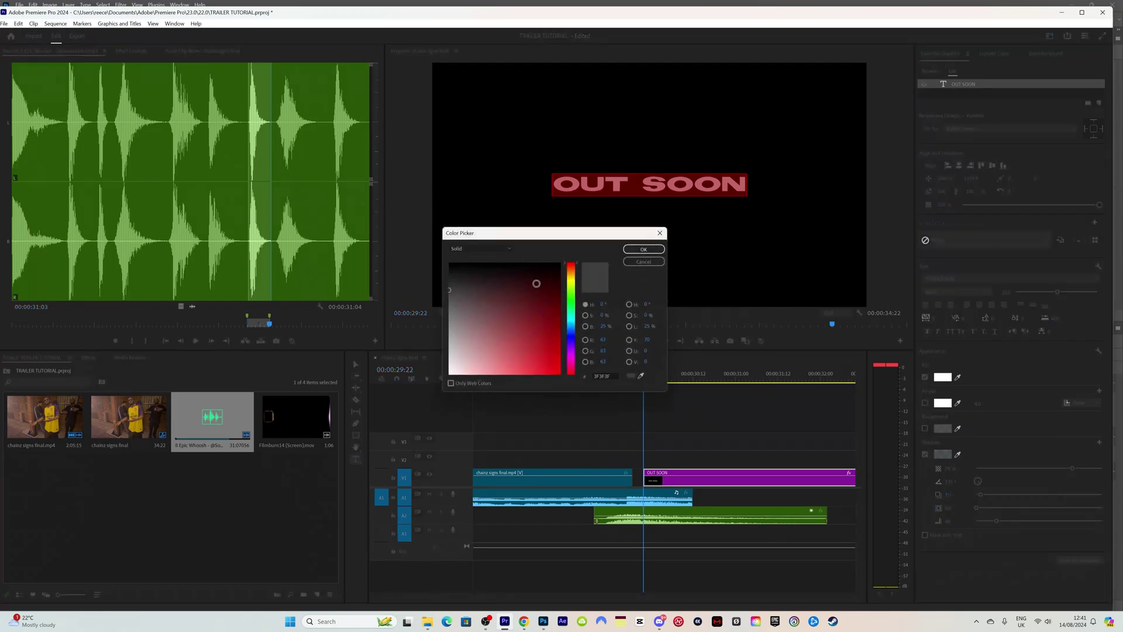
click(645, 248)
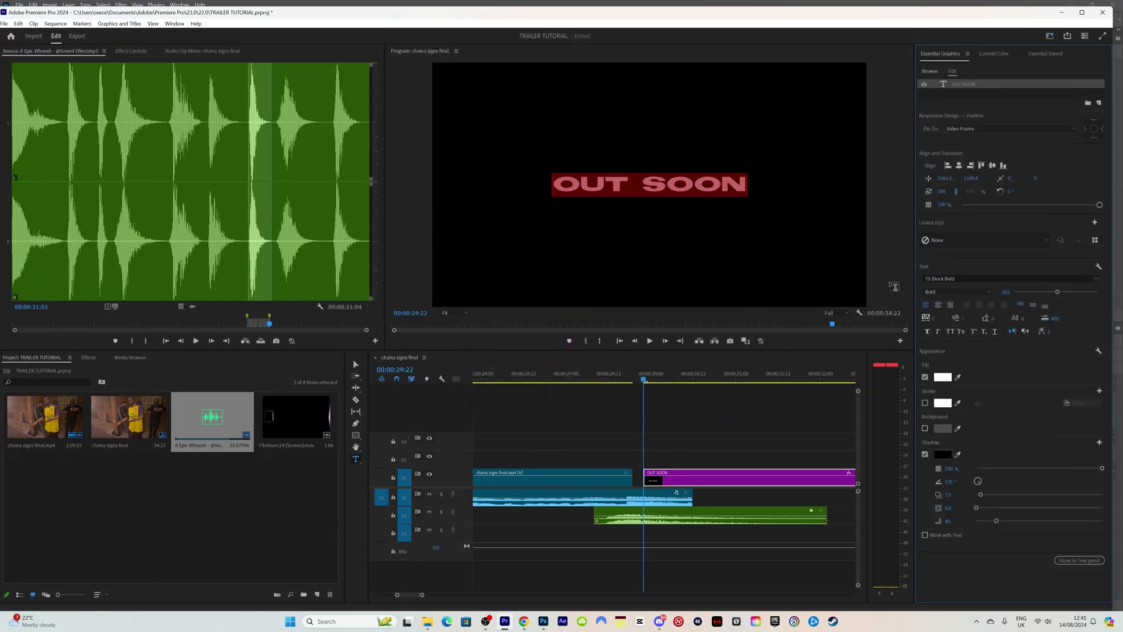
- Reduce the OUT SOON text's font size and centre it horizontally in the frame again
drag(1057, 292, 1037, 291)
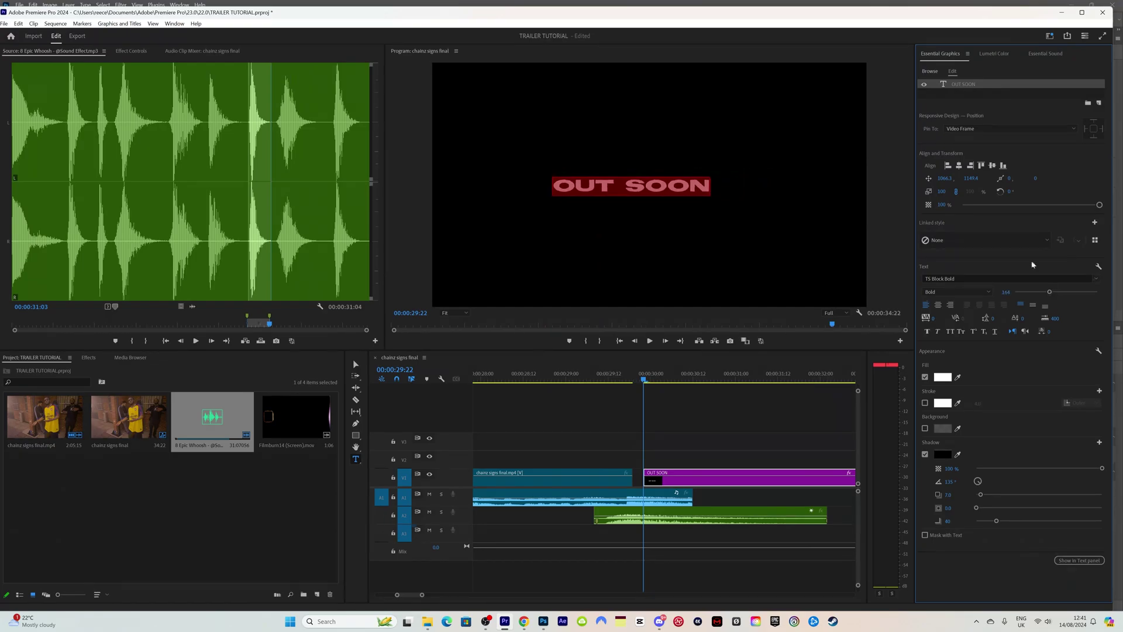
key(Escape)
click(959, 166)
- Move the OUT SOON title clip to track V2 so it starts at the video cut at 00:00:29:19, and preview it
drag(699, 478, 686, 459)
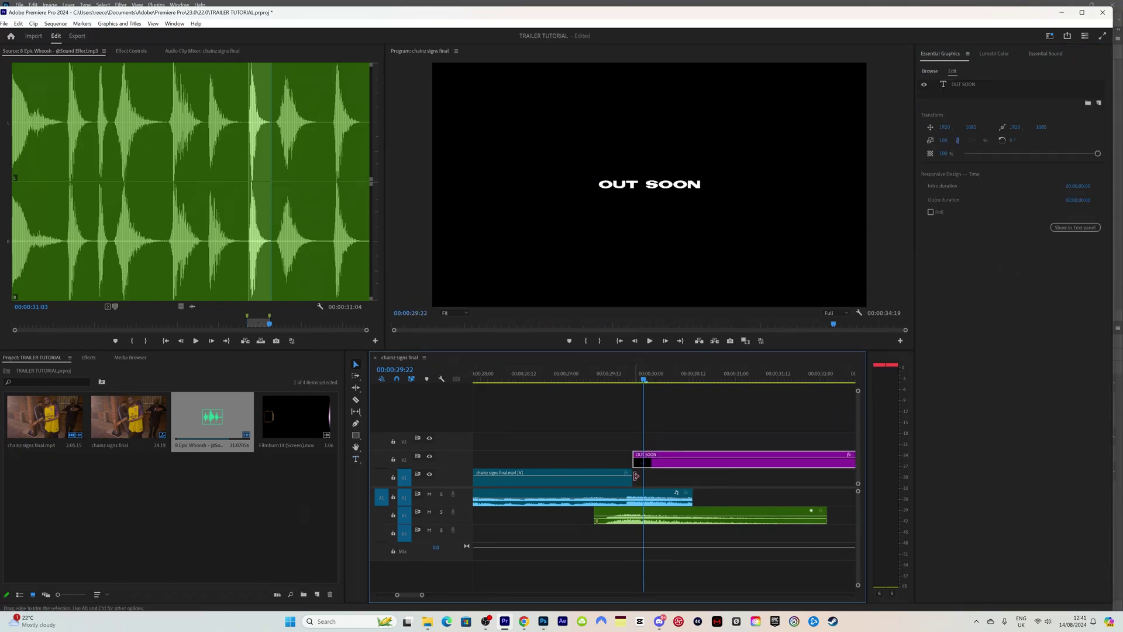
click(623, 373)
click(633, 374)
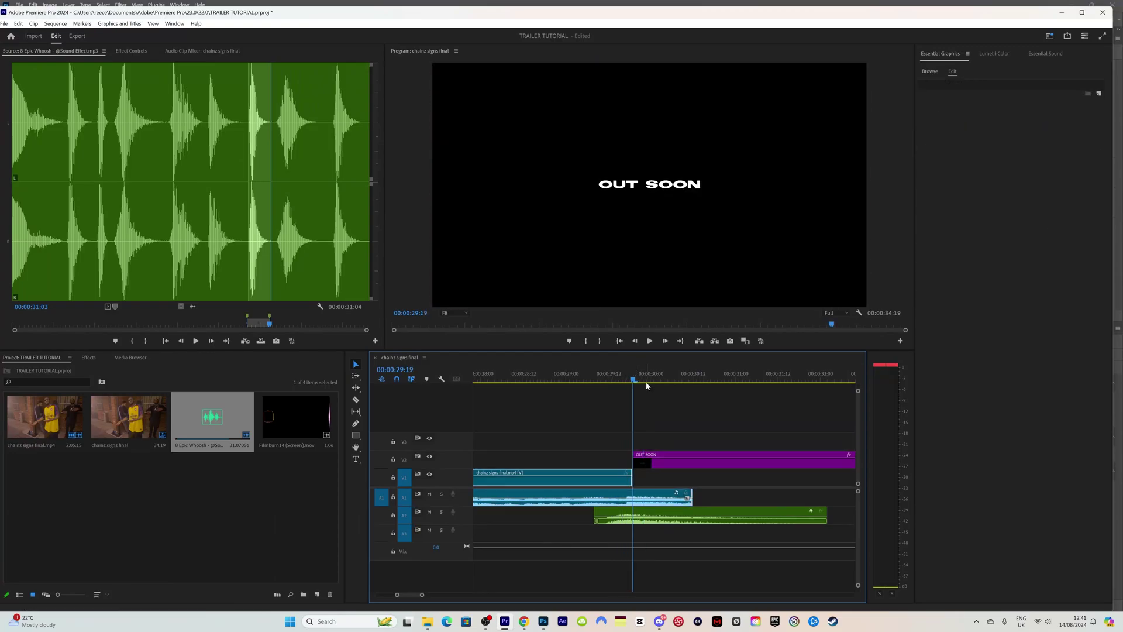
key(XF86AudioMute)
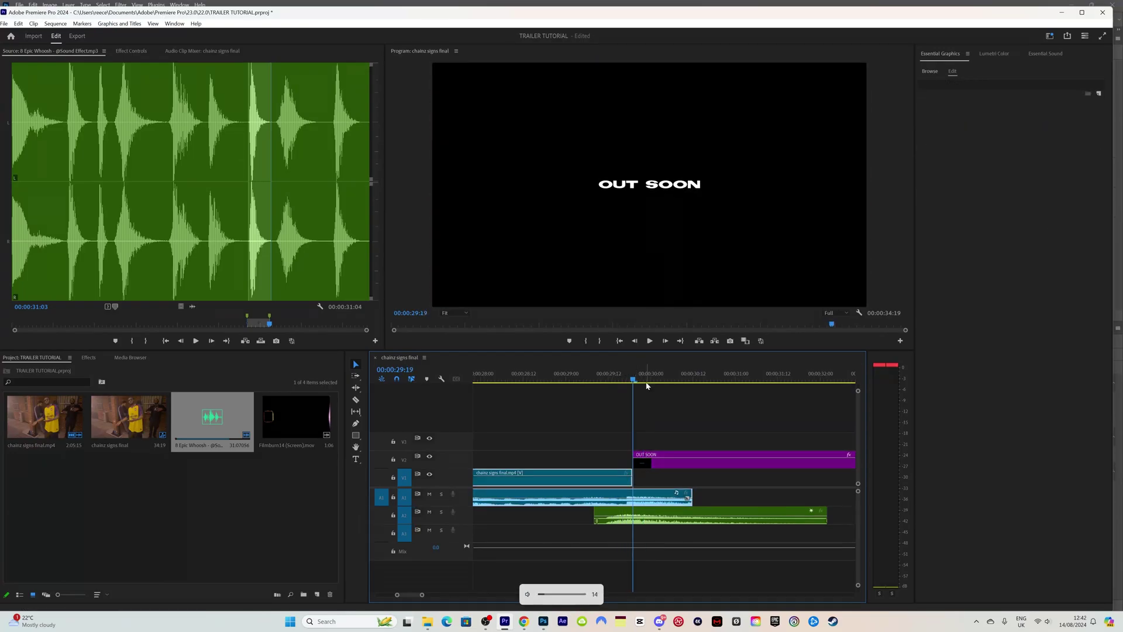
key(space)
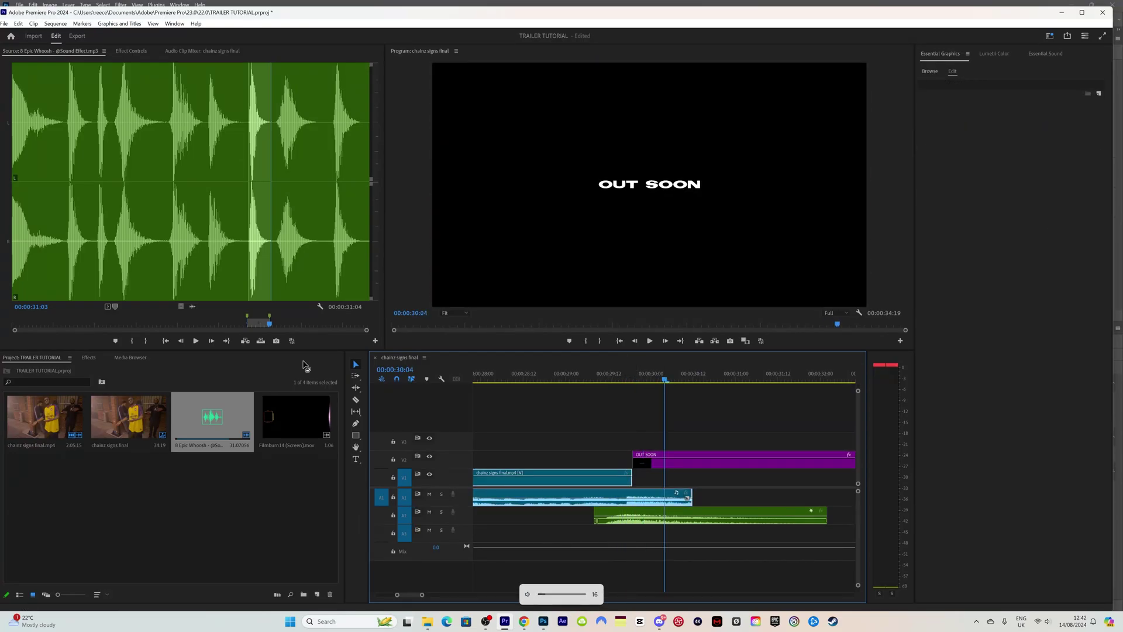
- Find the uni.Holomatrix II video effect, apply it to the OUT SOON title clip and preview the ending
click(93, 358)
text(HOL)
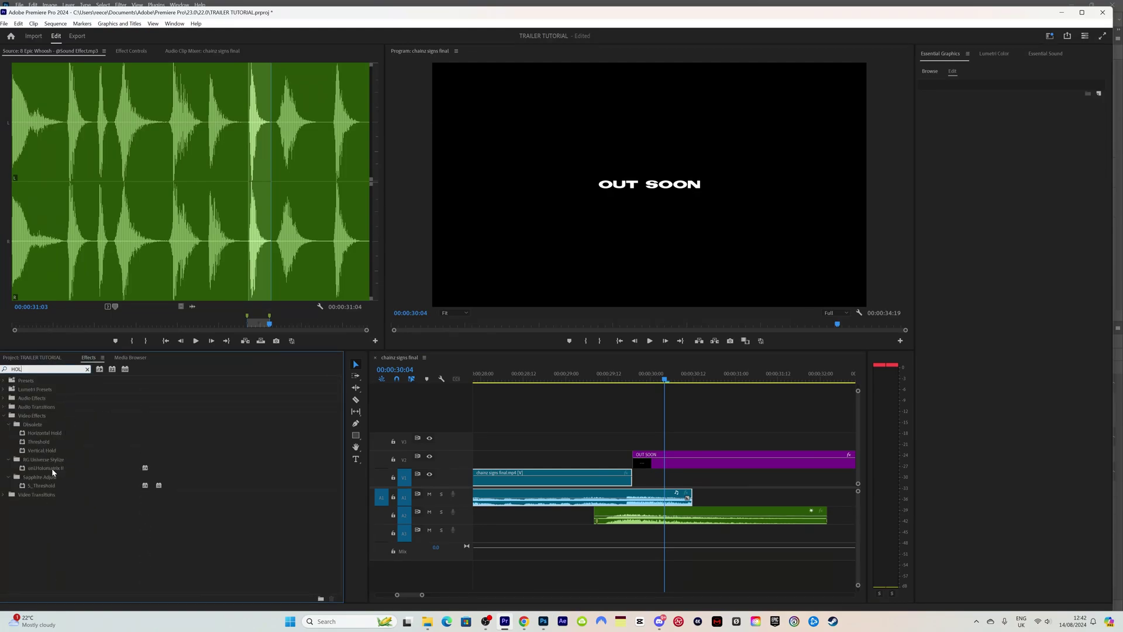
drag(53, 469, 710, 462)
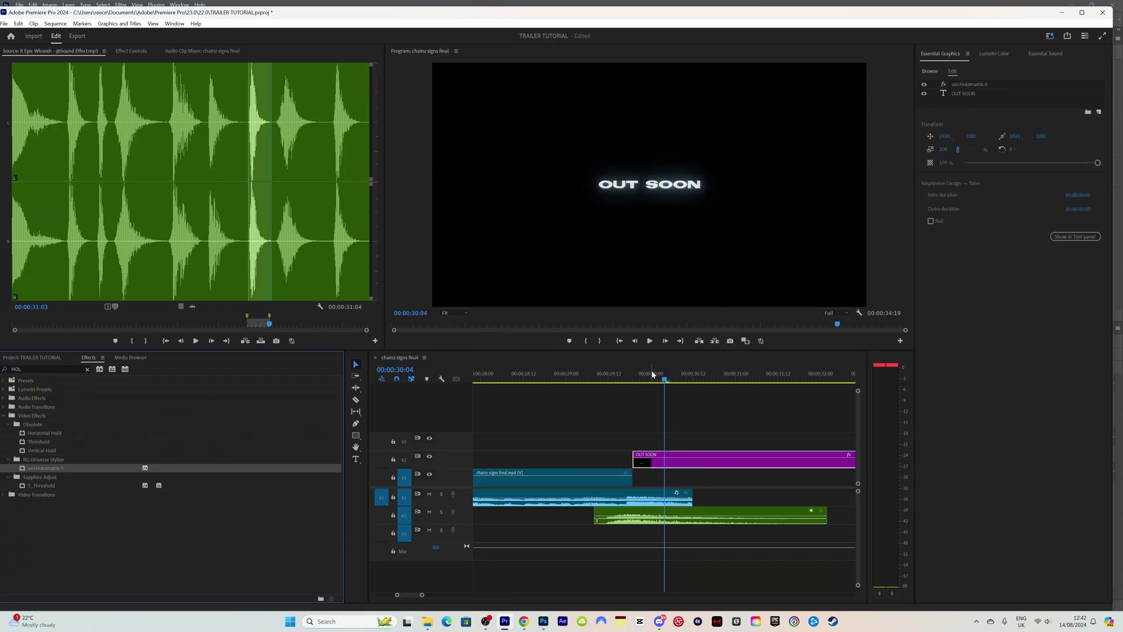
click(35, 357)
click(531, 380)
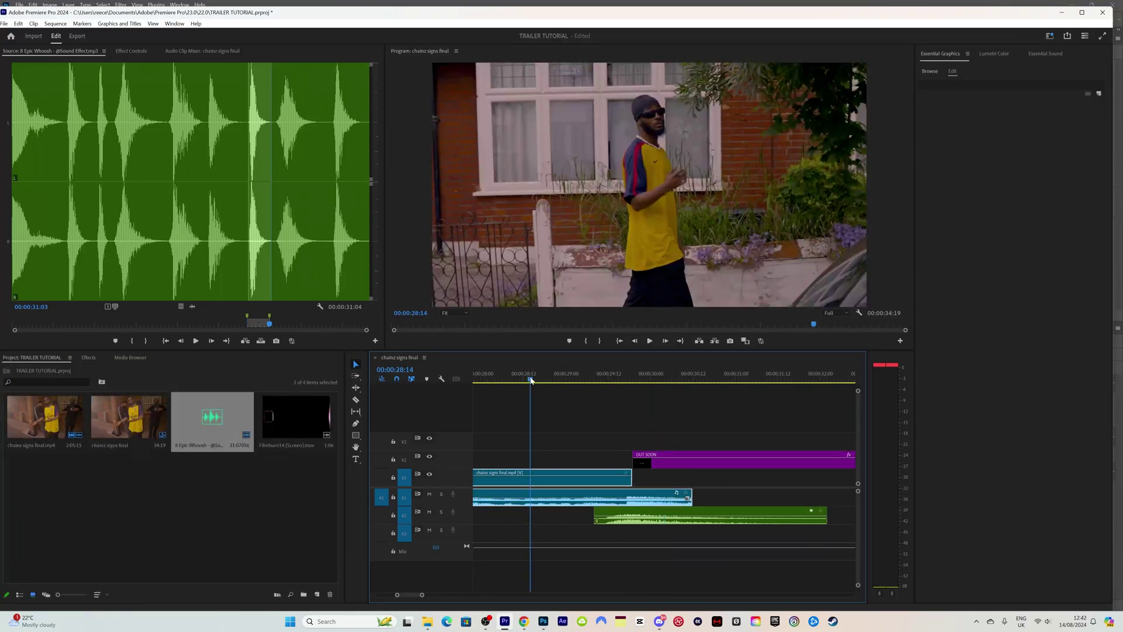
key(space)
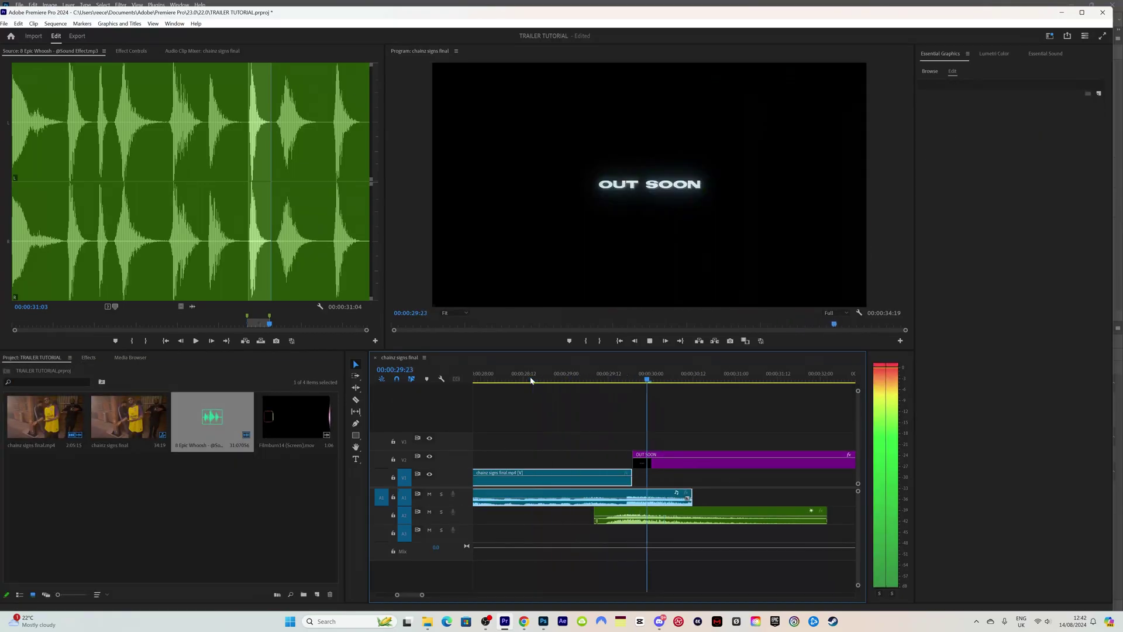
key(space)
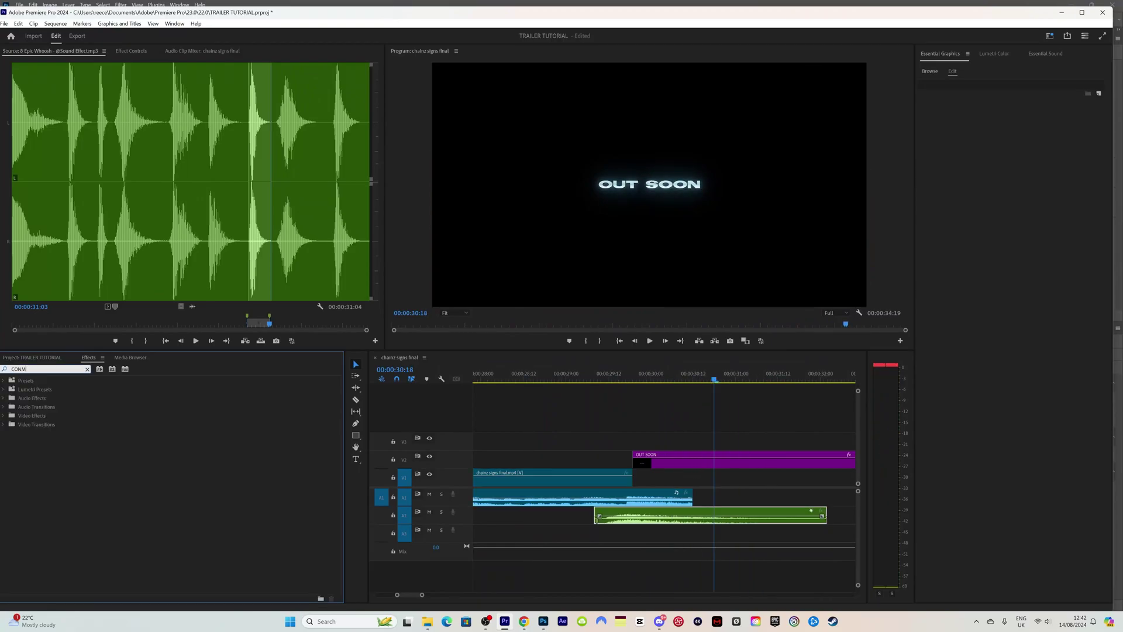
- Apply a Constant Power audio transition to the end of the music clip on A1 and preview the fade-out
key(BackSpace)
text(ST)
drag(55, 435, 832, 463)
drag(695, 505, 692, 502)
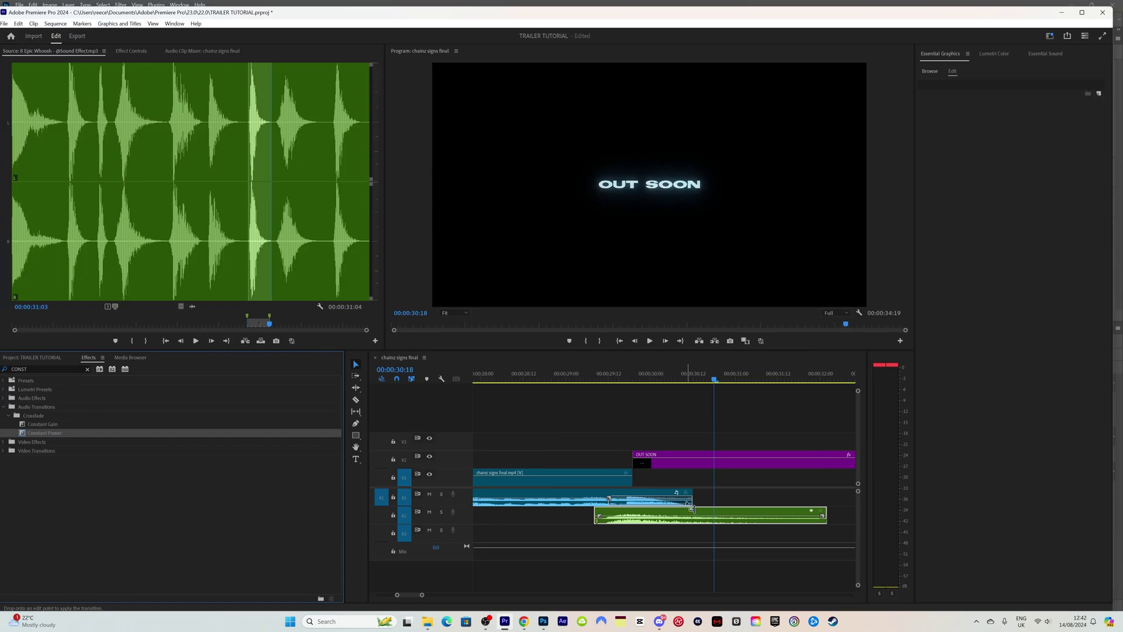
click(606, 378)
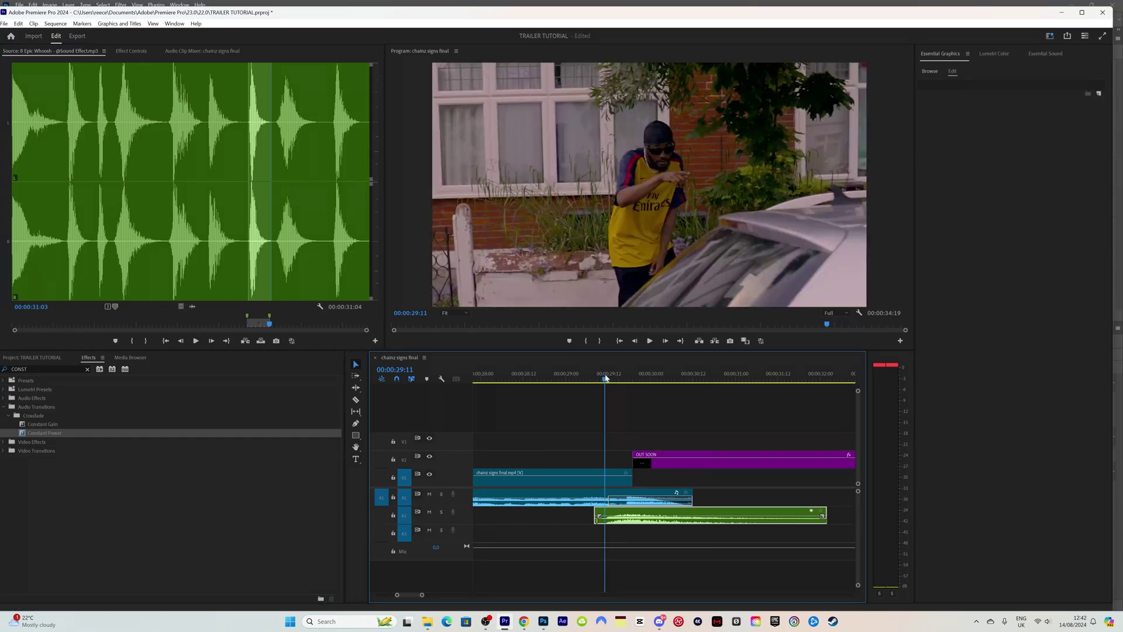
key(space)
- Search the effects for GLITCH and apply uni.Glitch Transition to the start and the end of the OUT SOON title clip
key(minus)
click(3, 368)
key(BackSpace)
key(BackSpace)
key(BackSpace)
key(BackSpace)
key(BackSpace)
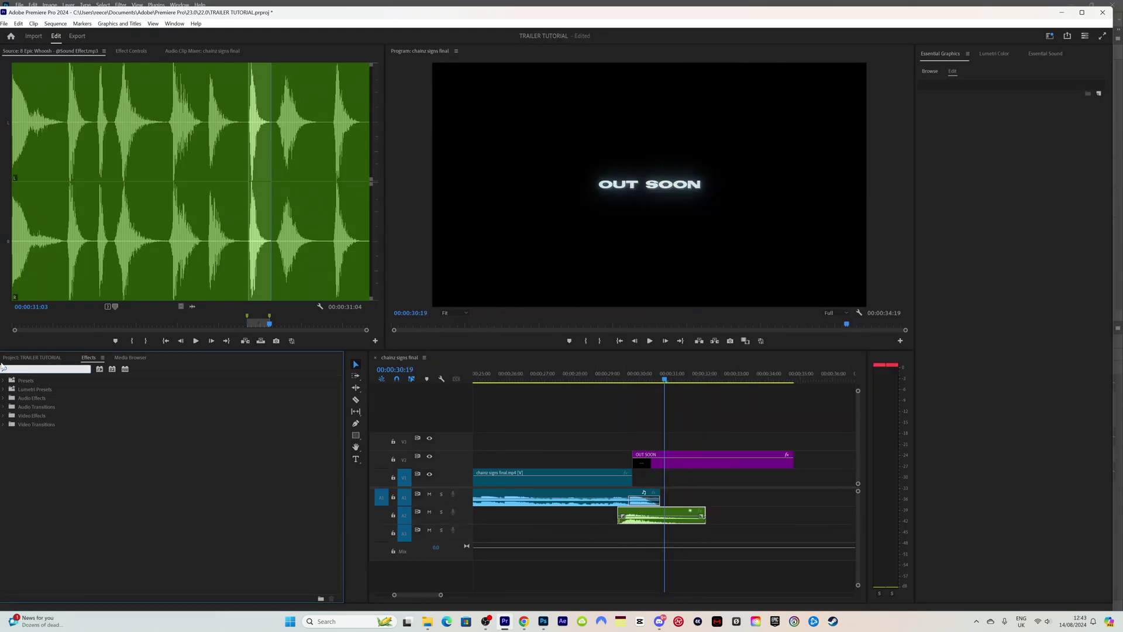
text(GLITCH)
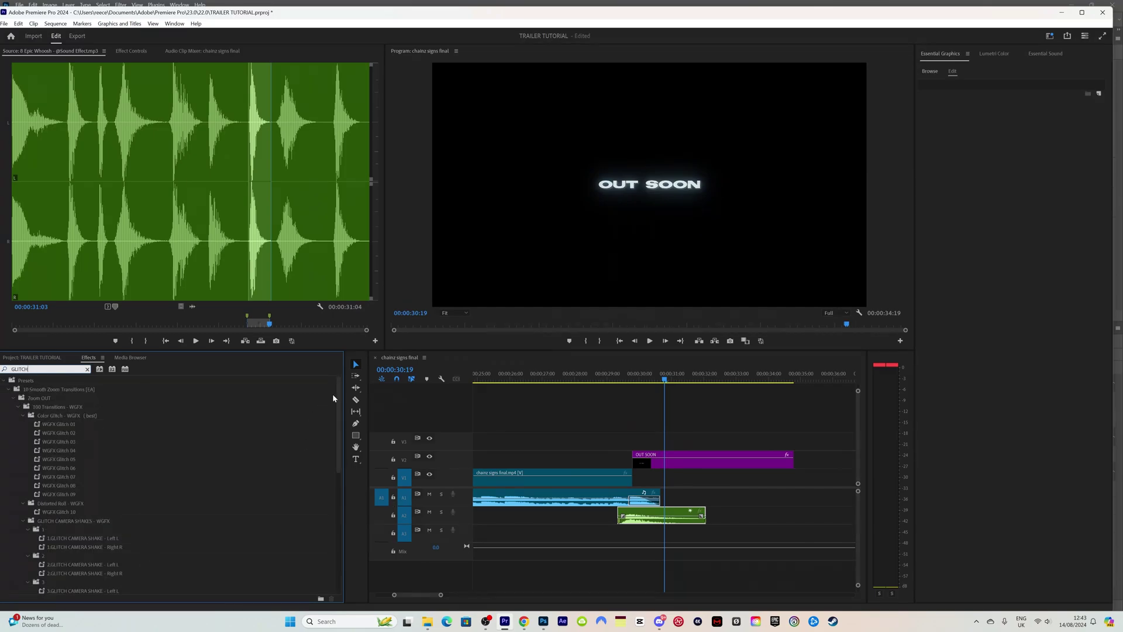
scroll(333, 394, down, 10)
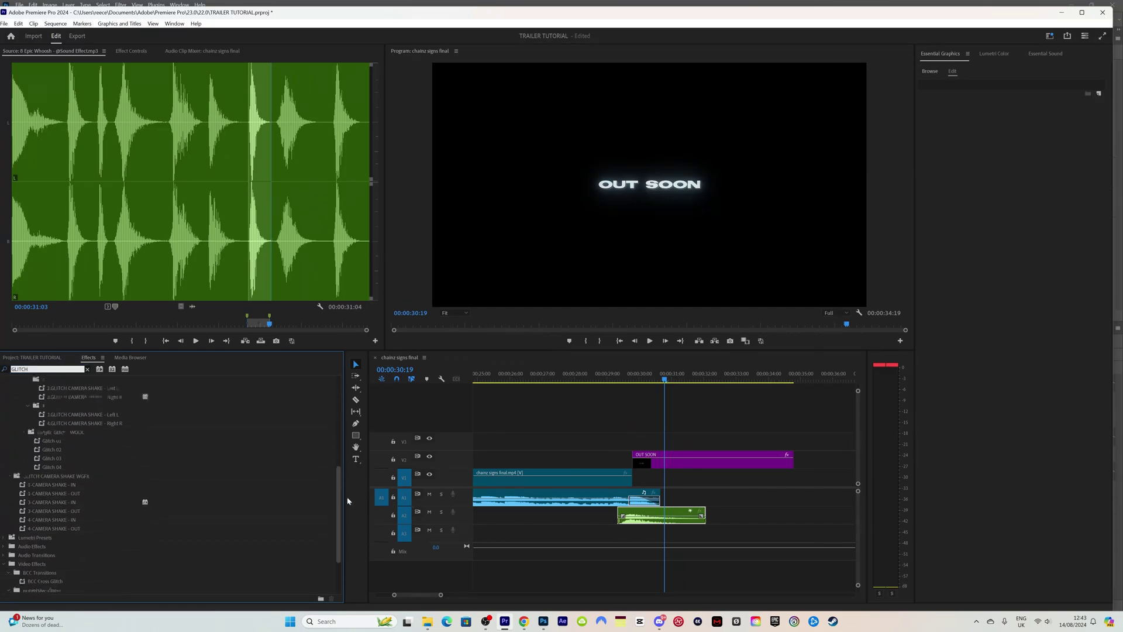
click(42, 592)
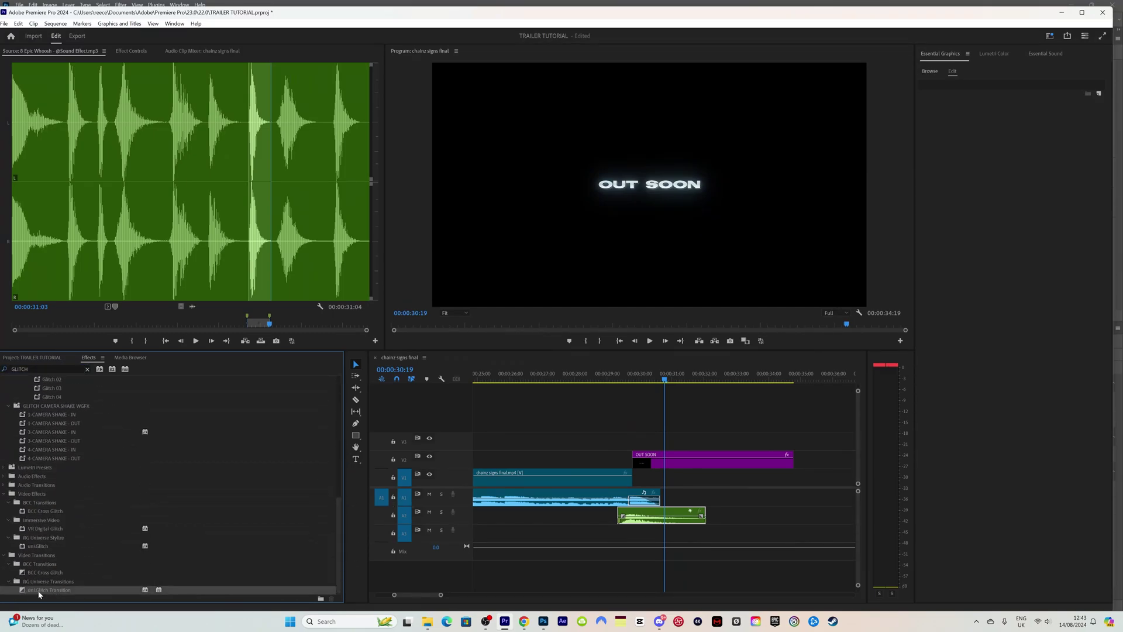
drag(45, 592, 638, 466)
click(629, 375)
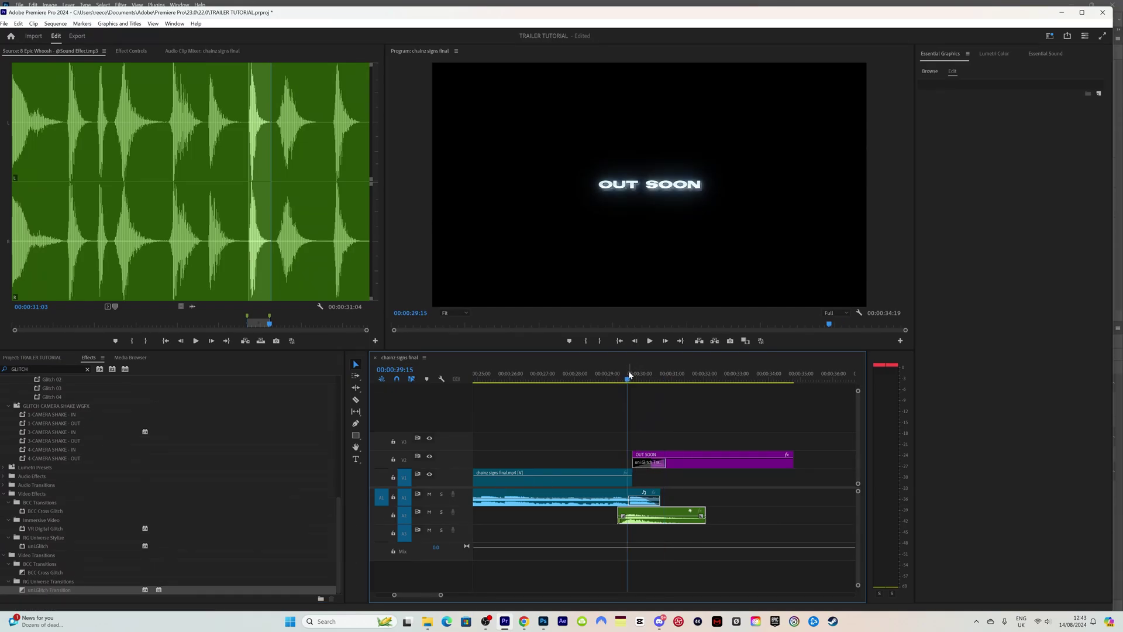
key(space)
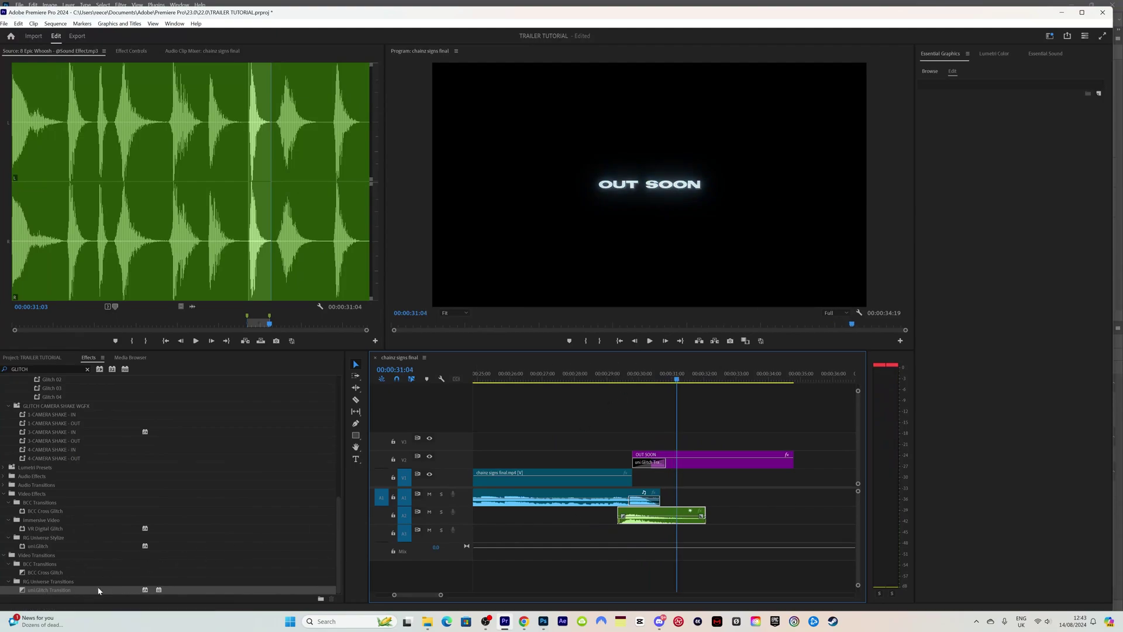
drag(76, 588, 790, 464)
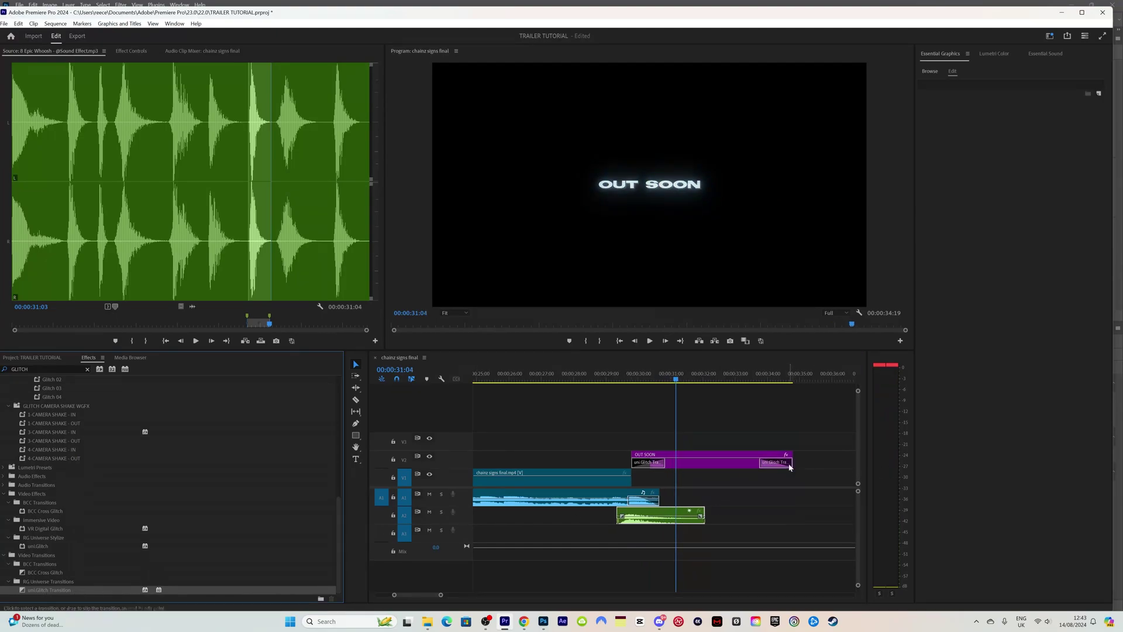
- Extend the whoosh sound effect slightly, trim the OUT SOON title to end with it at 00:00:32:12, and preview the ending
drag(713, 512, 718, 510)
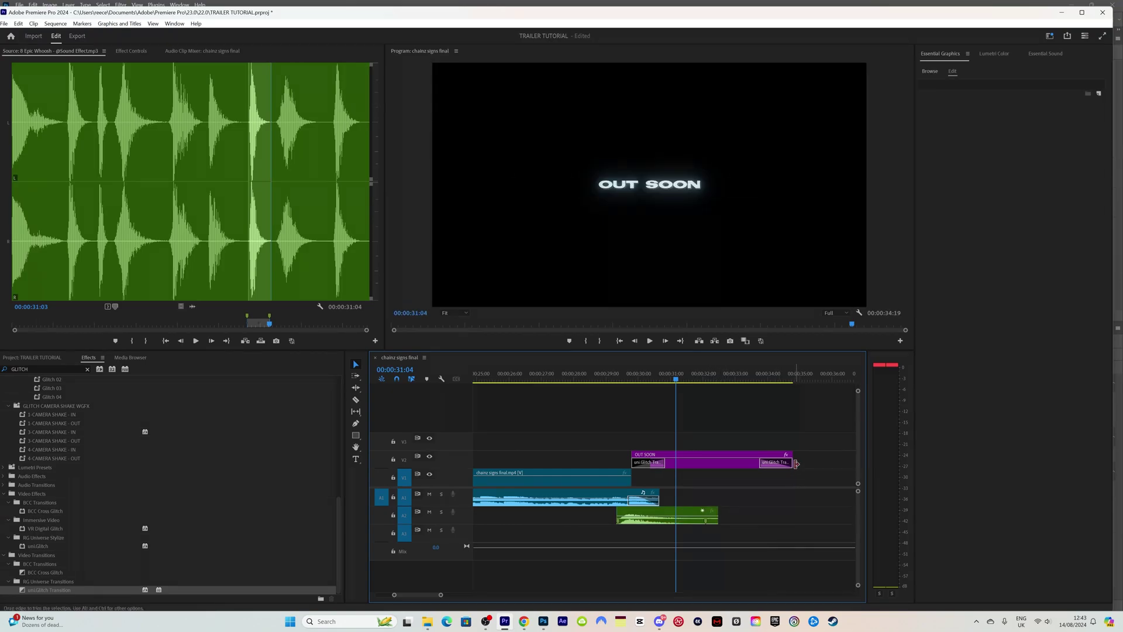
drag(792, 462, 718, 468)
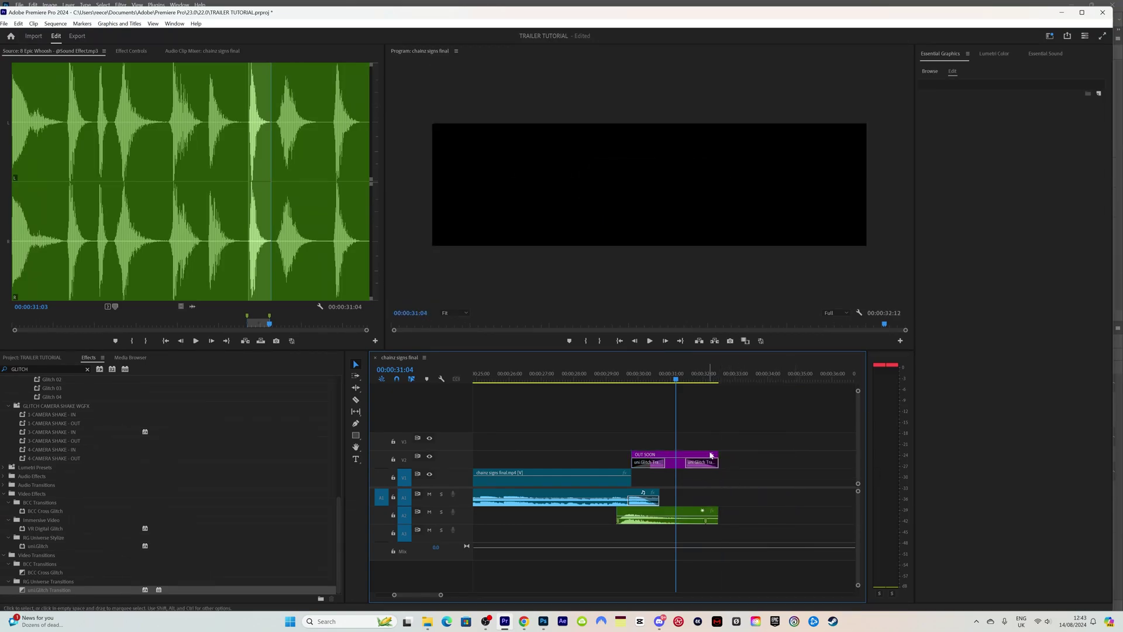
drag(701, 381, 678, 382)
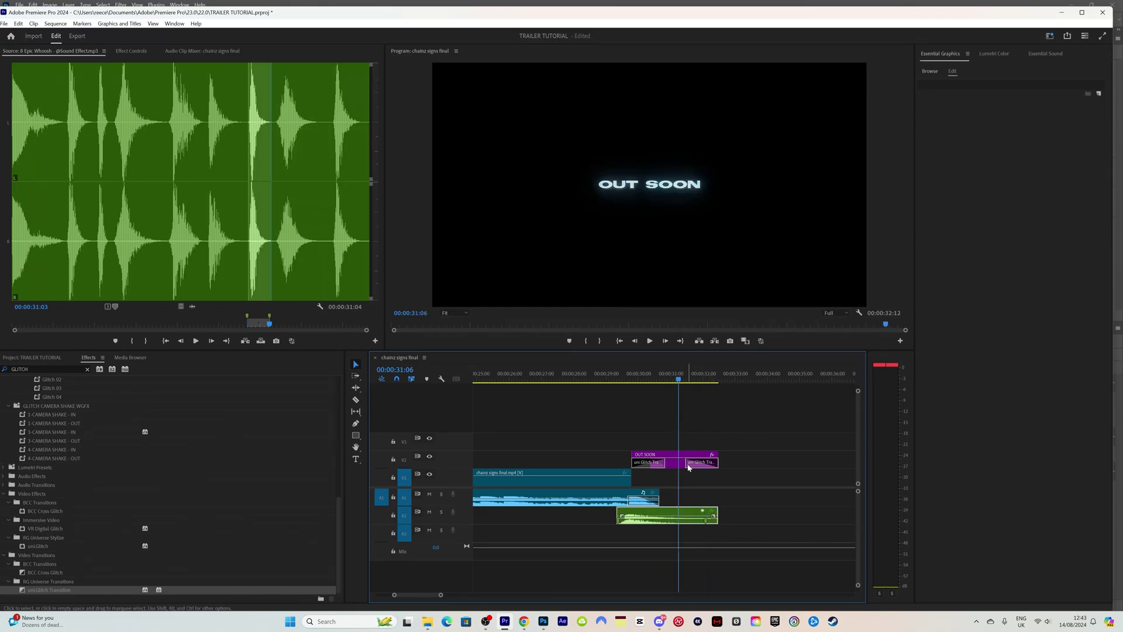
key(space)
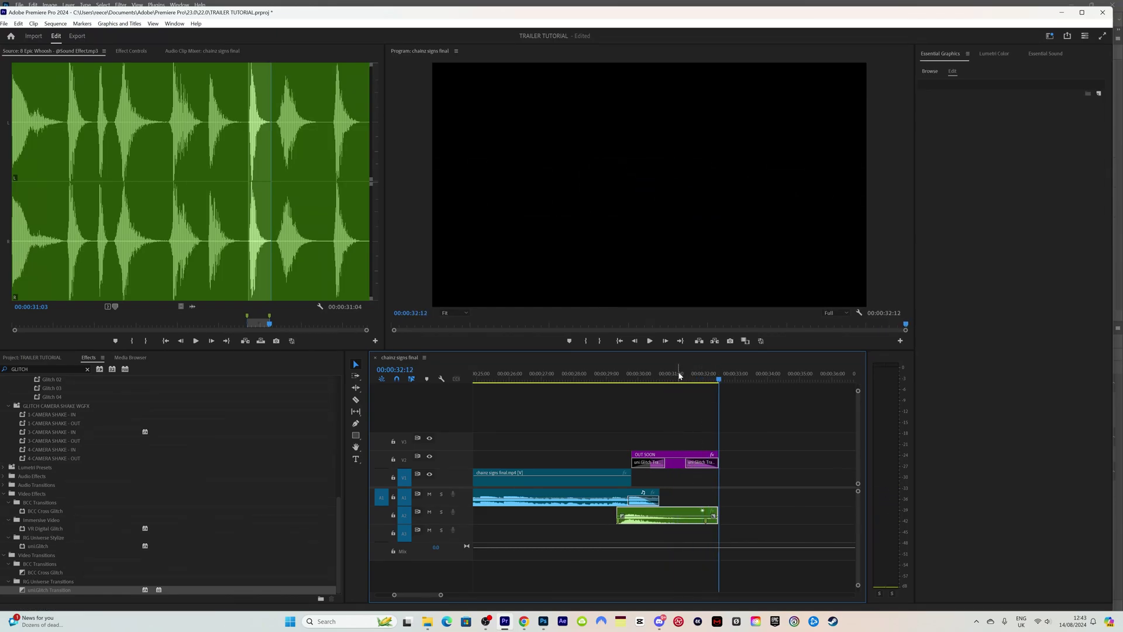
- Return the timeline to 00:00:29:17 and open Filmburn14 (Screen).mov in the Source Monitor to play it, adjusting the system volume
click(629, 376)
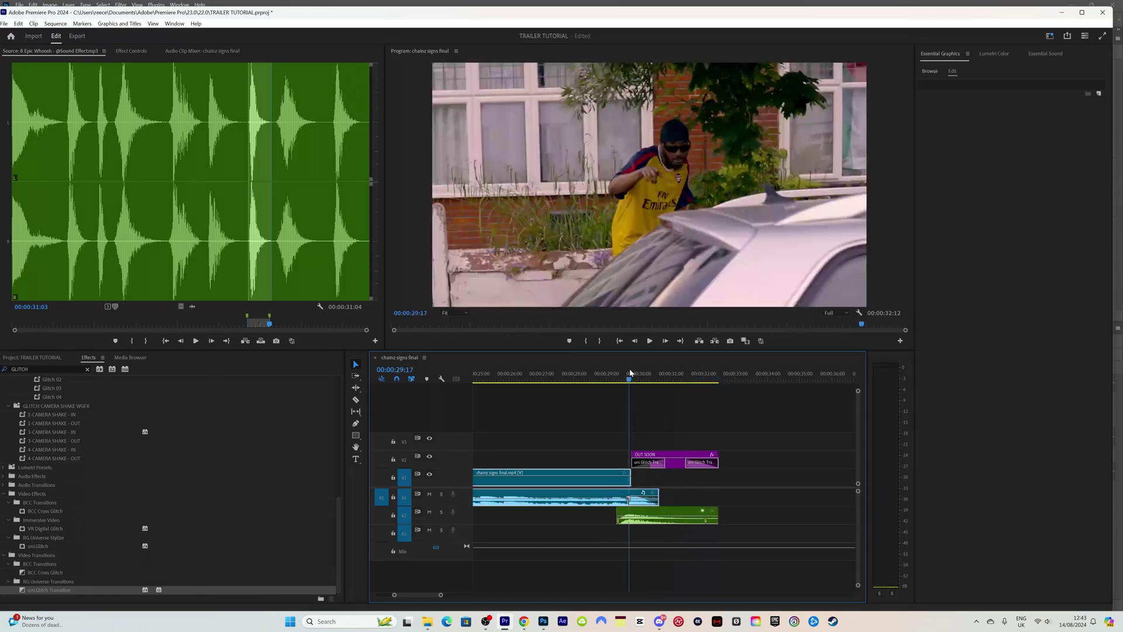
click(26, 358)
double_click(310, 427)
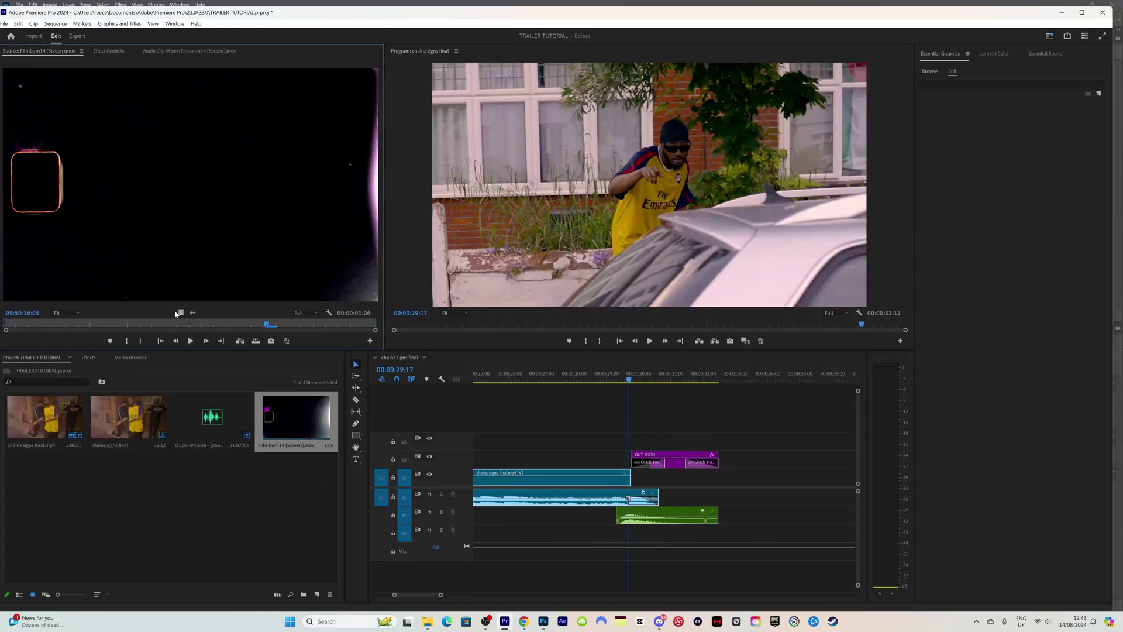
key(XF86AudioLowerVolume)
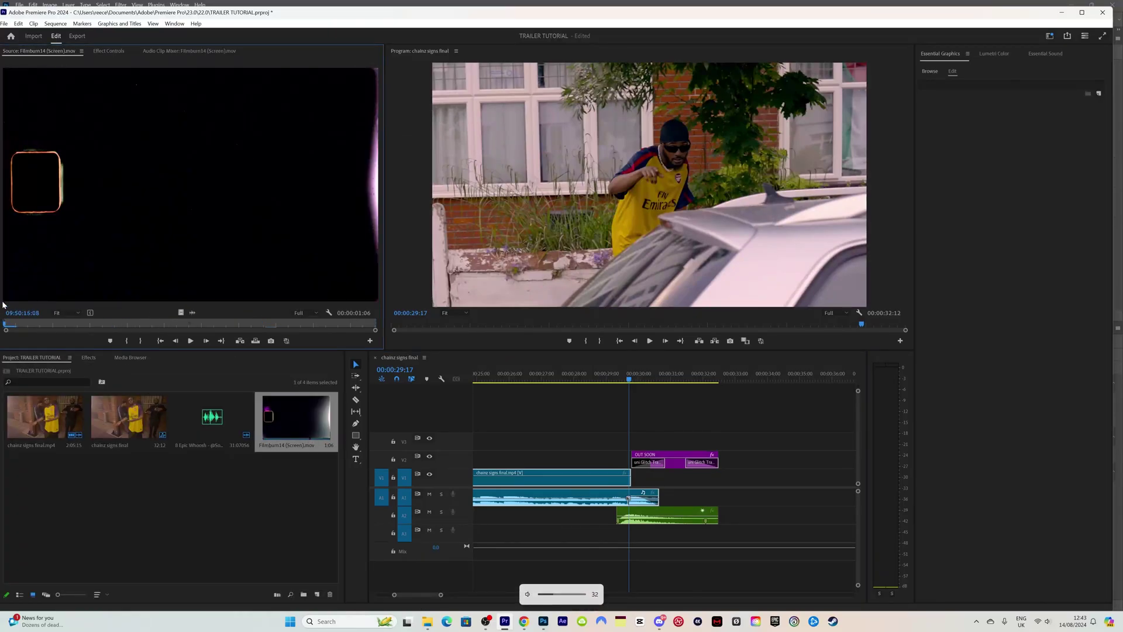
key(space)
key(XF86AudioRaiseVolume)
key(XF86AudioRaiseVolume)
key(XF86AudioRaiseVolume)
key(XF86AudioRaiseVolume)
key(XF86AudioRaiseVolume)
key(XF86AudioRaiseVolume)
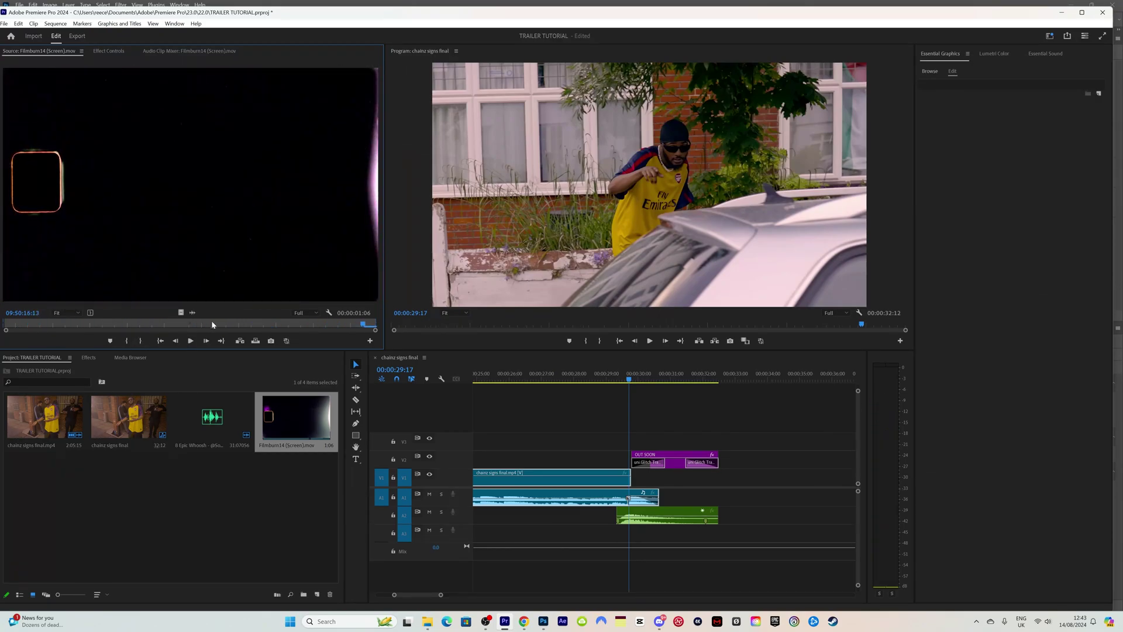
- Add the audio of Filmburn14 (Screen).mov to track A3 at both the start and the end of the OUT SOON title
key(XF86AudioLowerVolume)
key(XF86AudioLowerVolume)
key(XF86AudioLowerVolume)
key(XF86AudioLowerVolume)
key(XF86AudioLowerVolume)
key(XF86AudioLowerVolume)
key(XF86AudioLowerVolume)
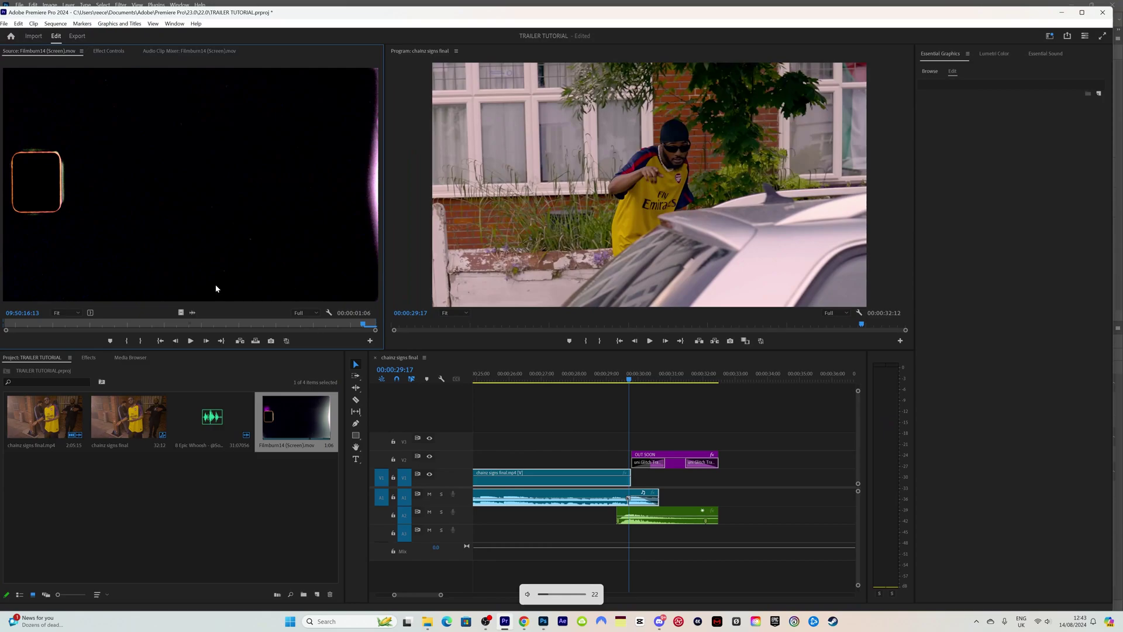
drag(192, 312, 649, 543)
- Play the ending from 00:00:29:11 to check the added film burn sounds, lowering the system volume
drag(636, 375, 621, 365)
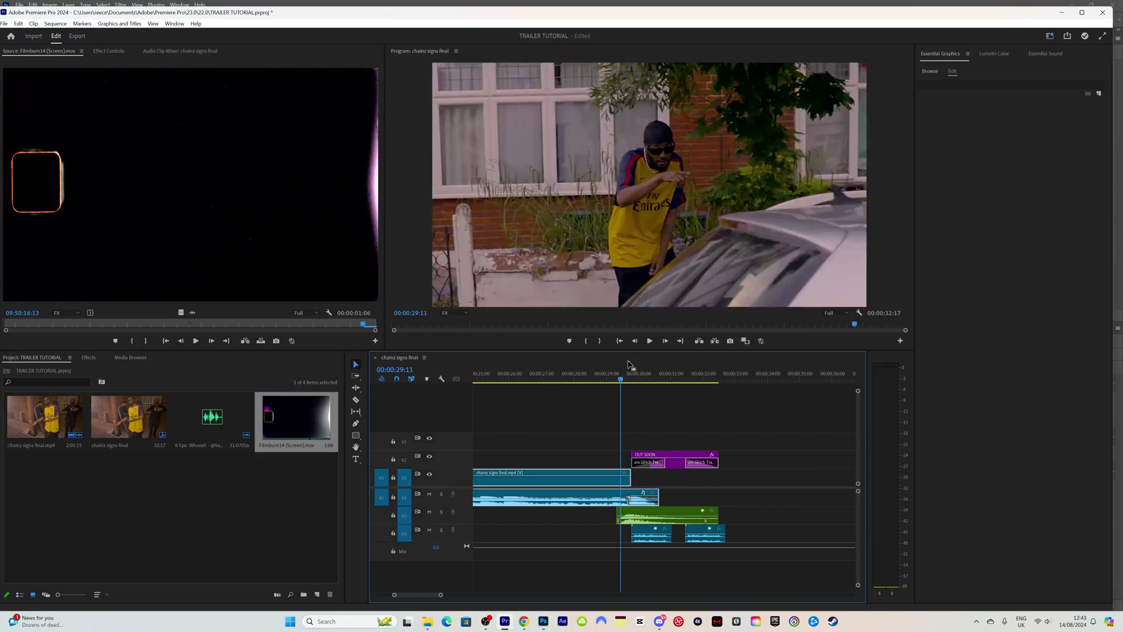
key(space)
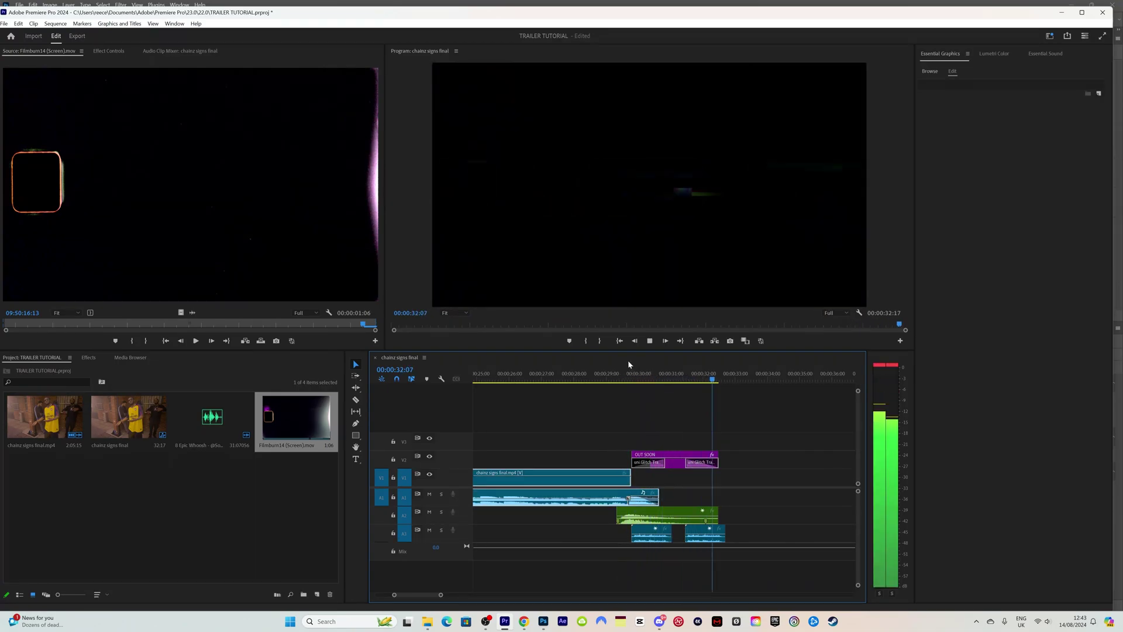
key(XF86AudioLowerVolume)
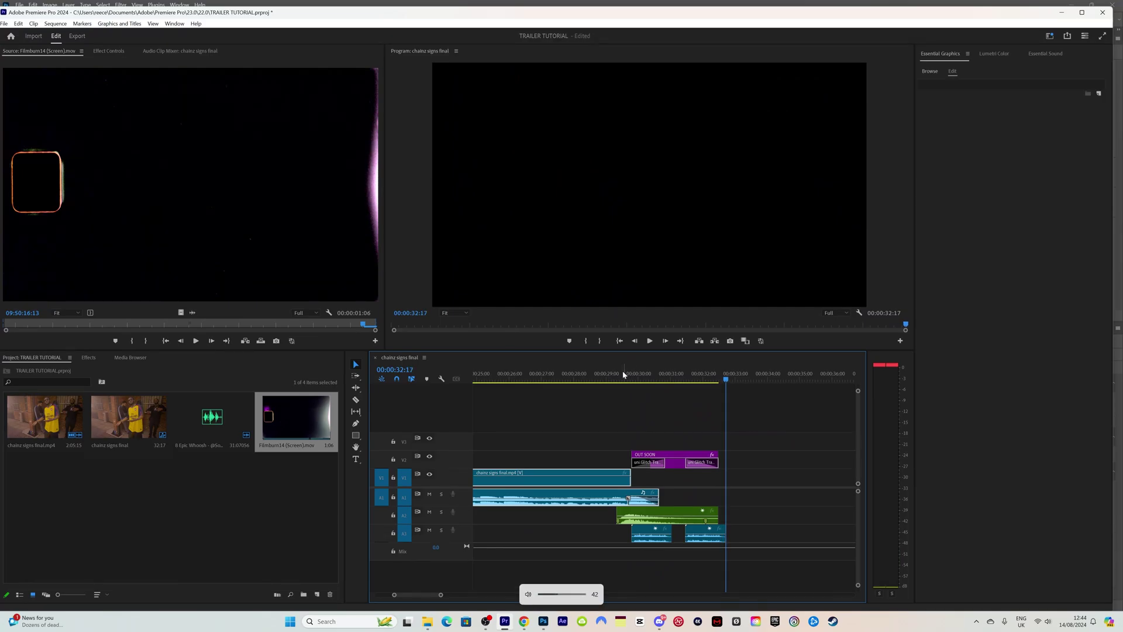
- Mark the sequence from its start to 00:00:32:17 as the in-to-out range and play it back
click(613, 374)
key(space)
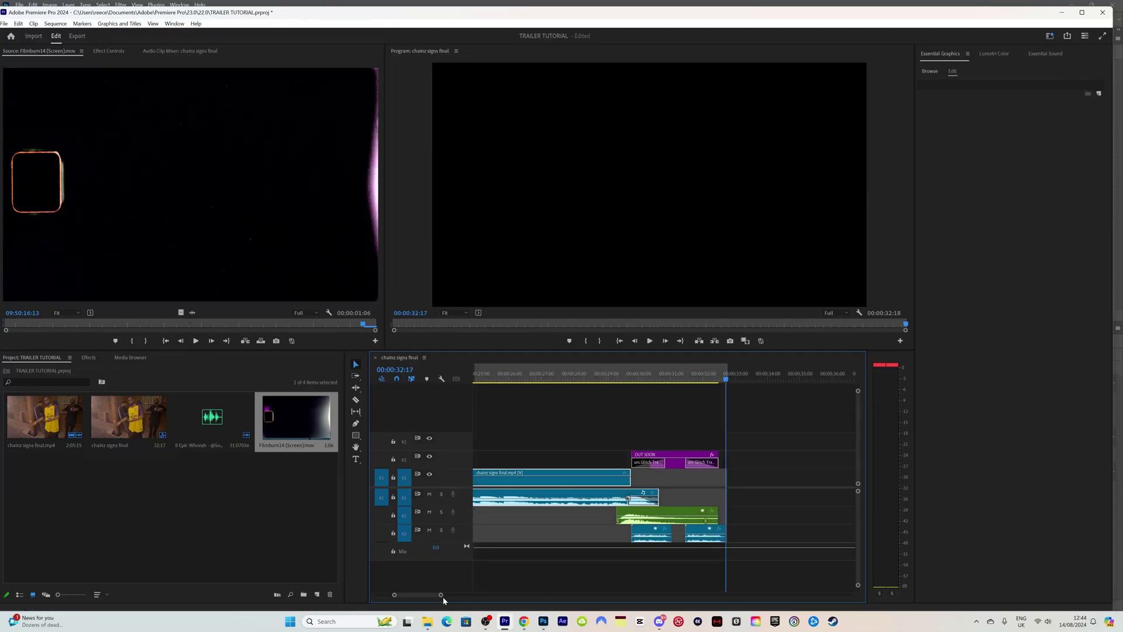
drag(441, 594, 554, 594)
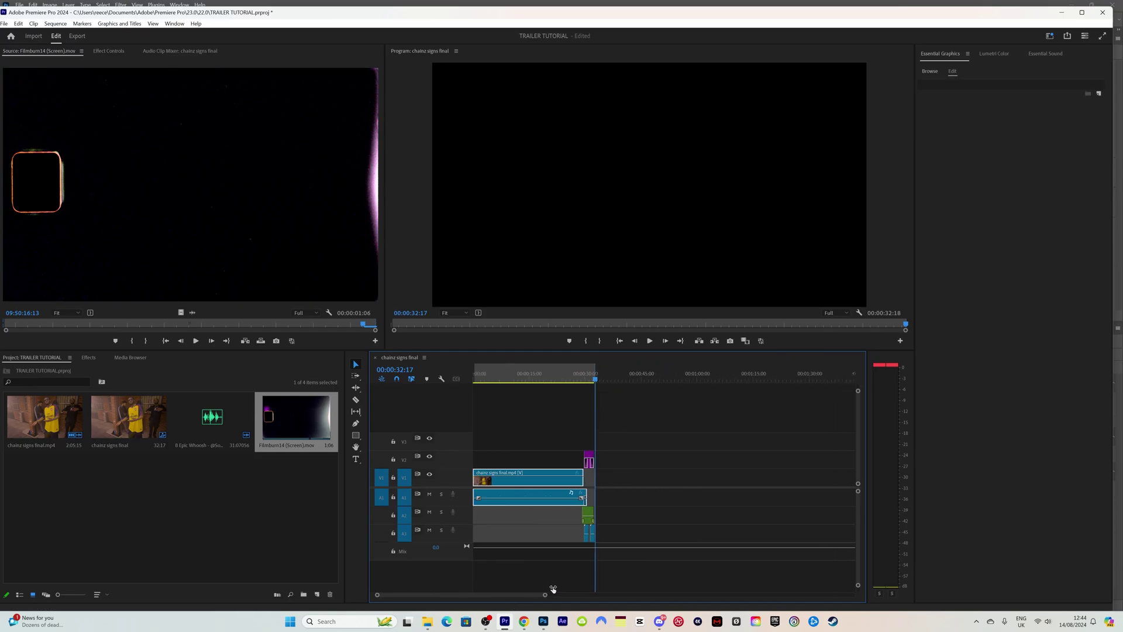
click(567, 376)
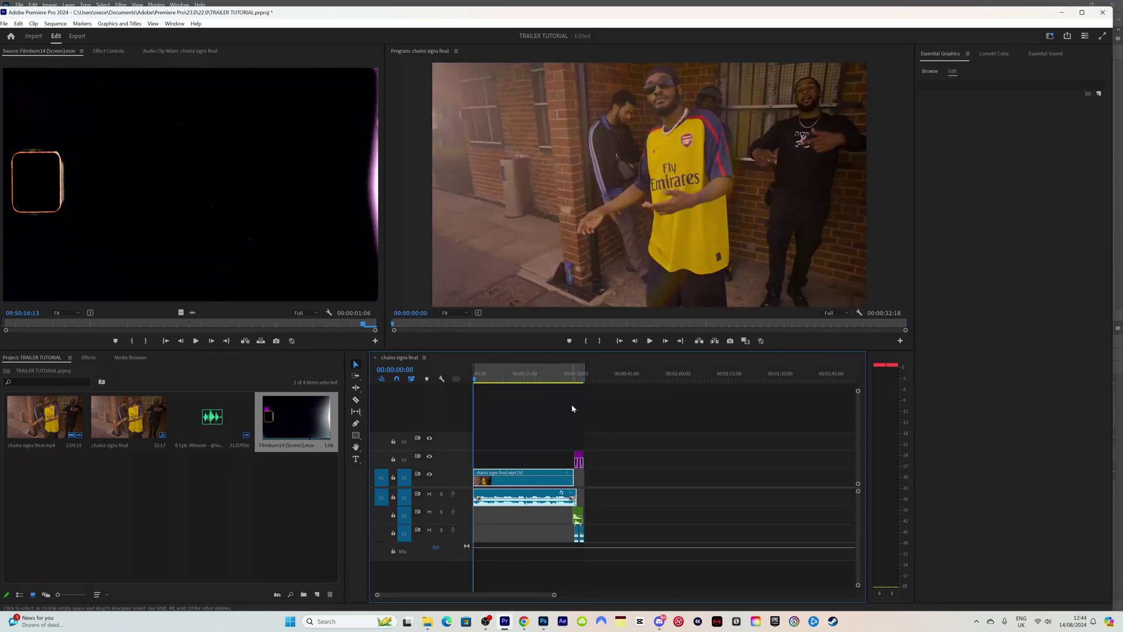
key(space)
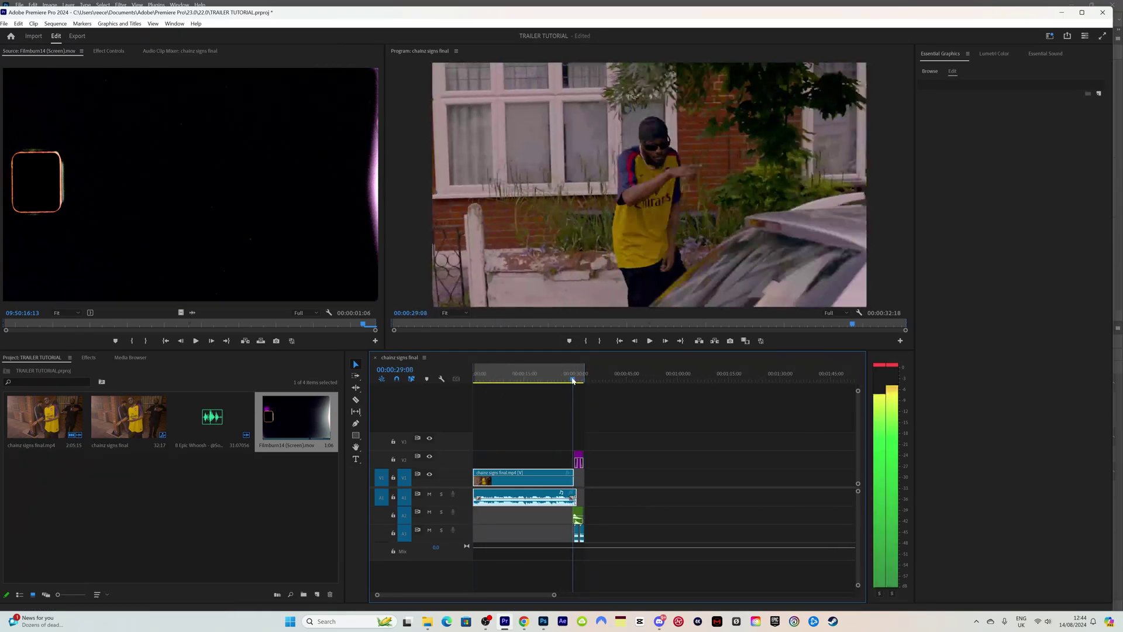
- Import EDITED BY FIX.mov from the Downloads search results and play it in the Source Monitor
click(427, 621)
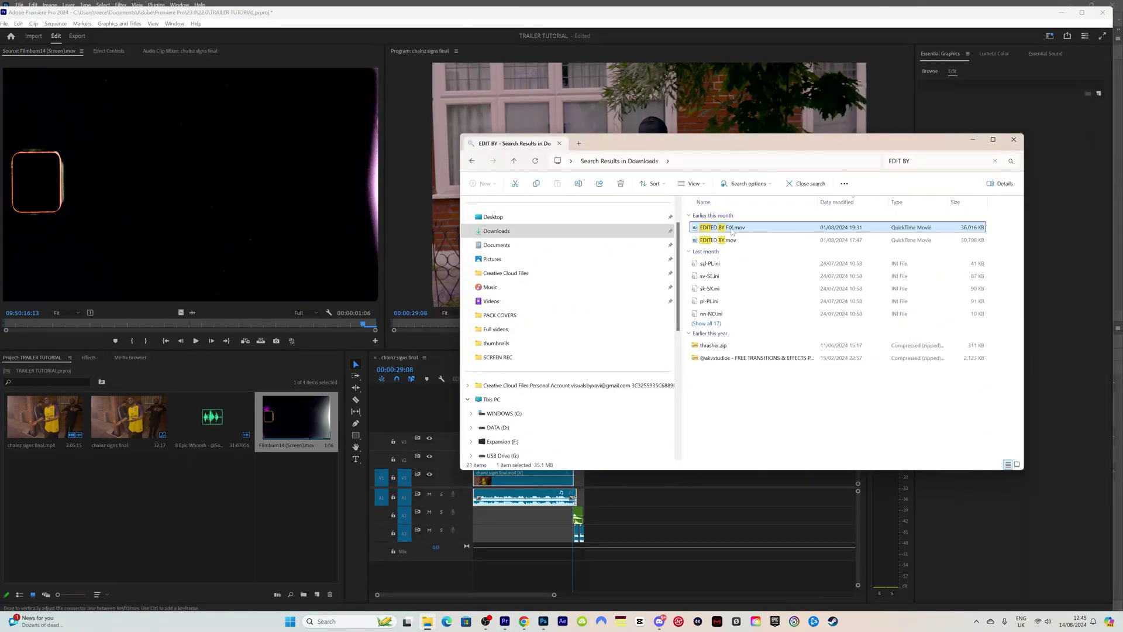
drag(722, 227, 249, 415)
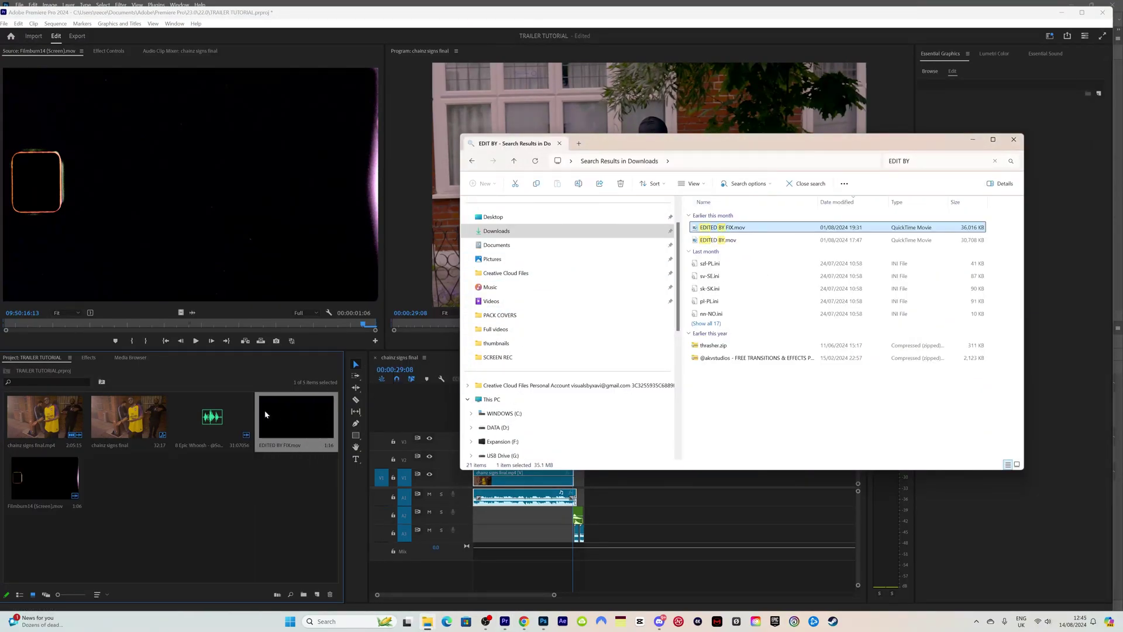
double_click(296, 417)
key(space)
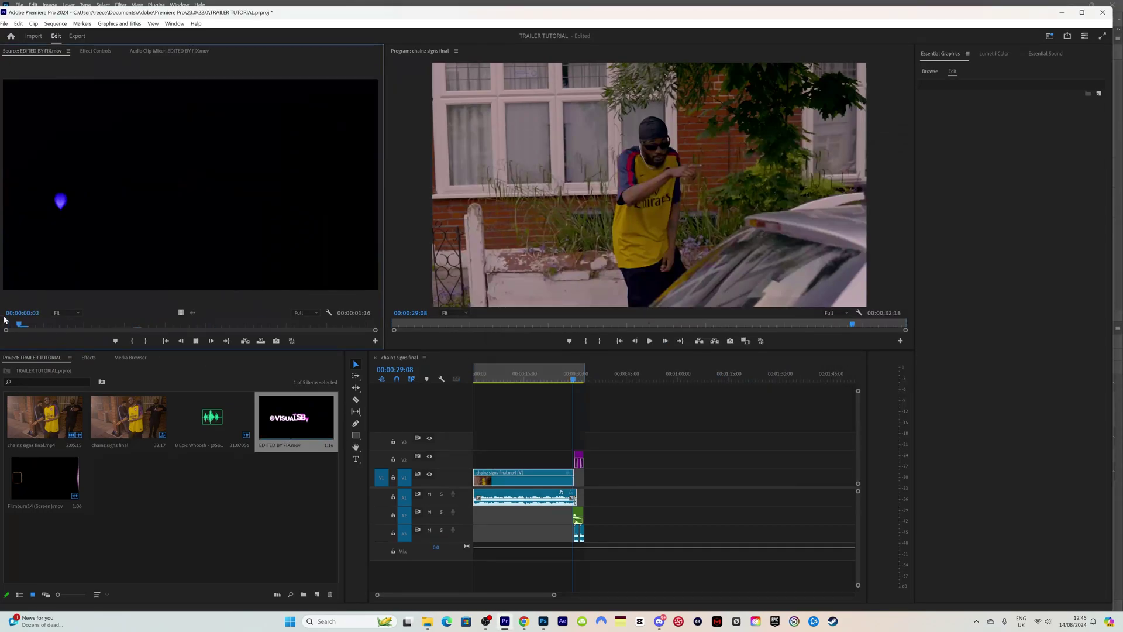
key(space)
- Overlay the EDITED BY FIX.mov video on V2 directly before the OUT SOON title and scale it to 50
drag(183, 310, 573, 465)
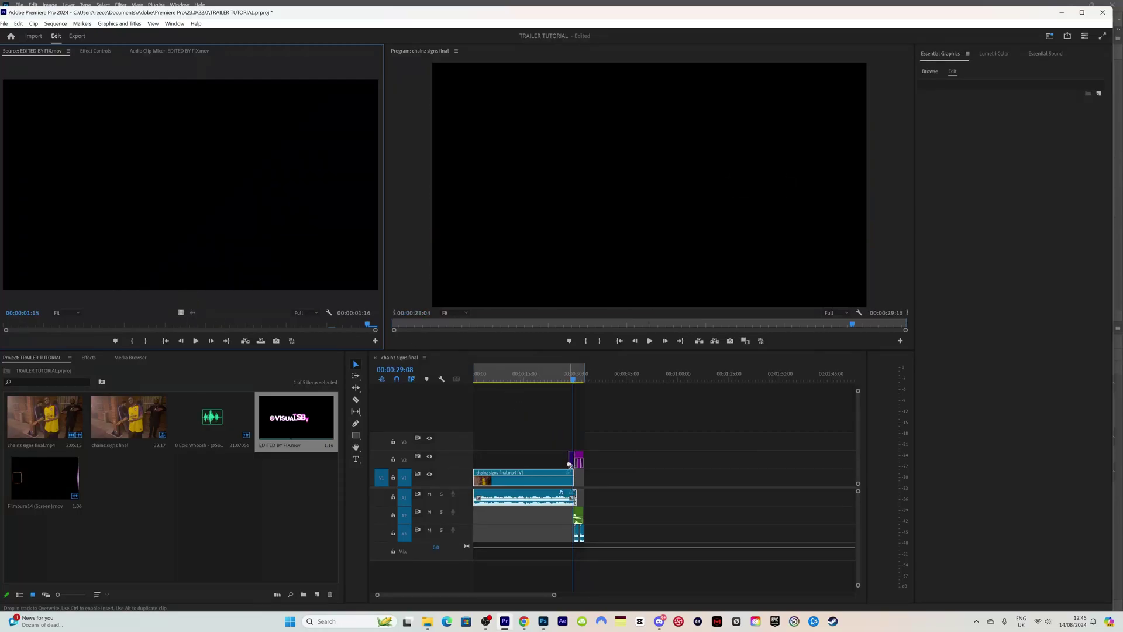
key(=)
key(=)
key(=)
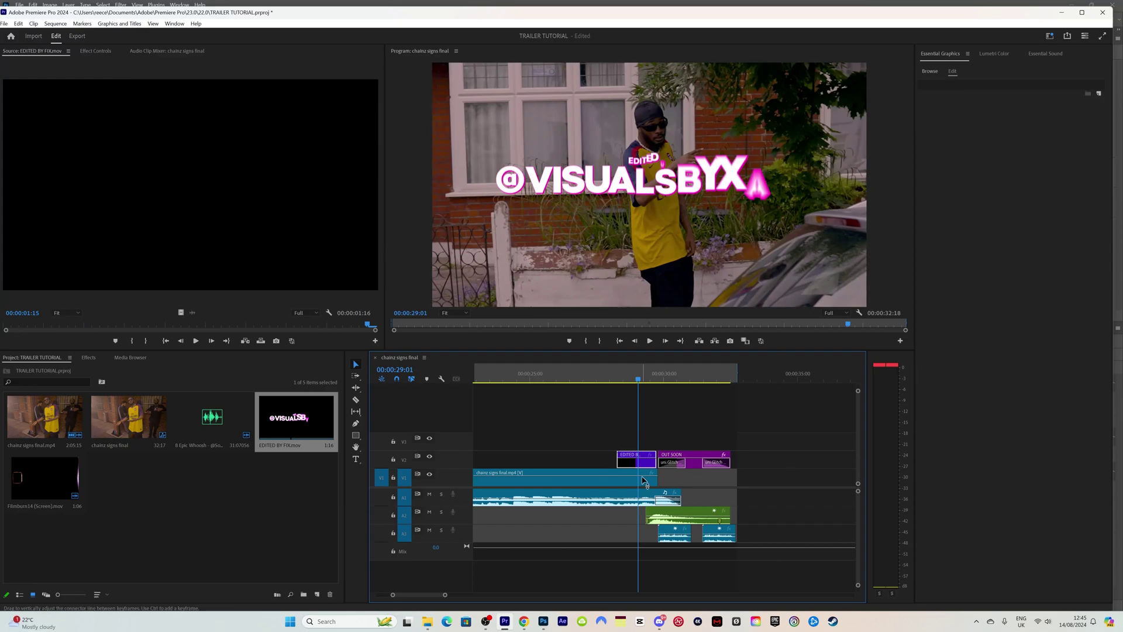
key(shift+5)
drag(149, 104, 125, 105)
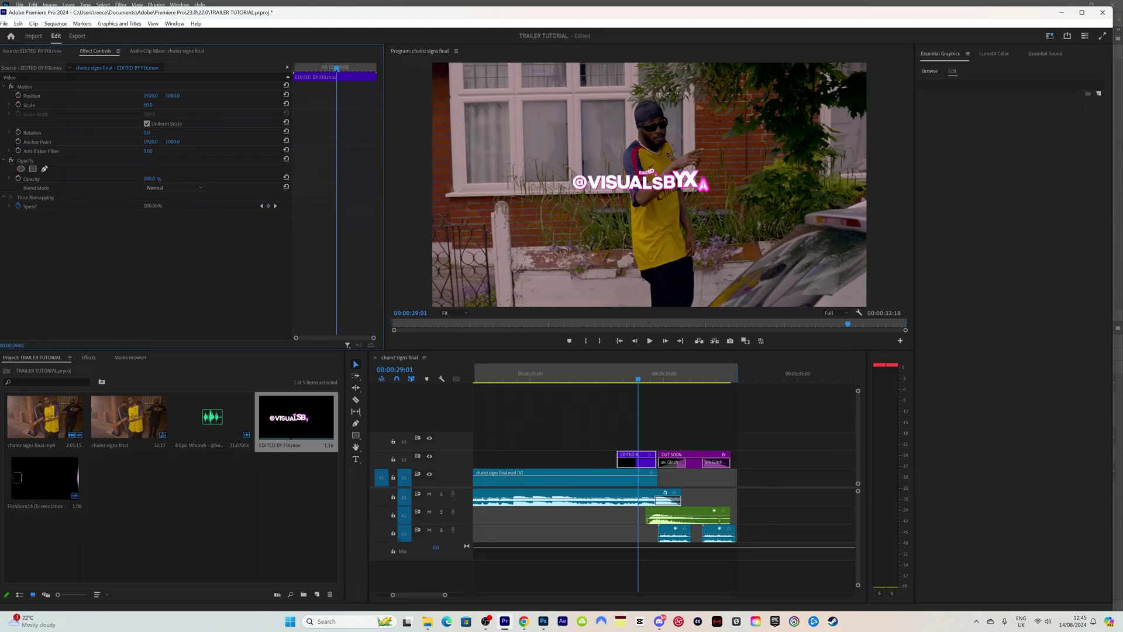
- Pull the start of the OUT SOON title back to meet the EDITED BY FIX.mov clip and check the ending
click(699, 375)
click(690, 515)
drag(659, 451, 657, 451)
click(623, 379)
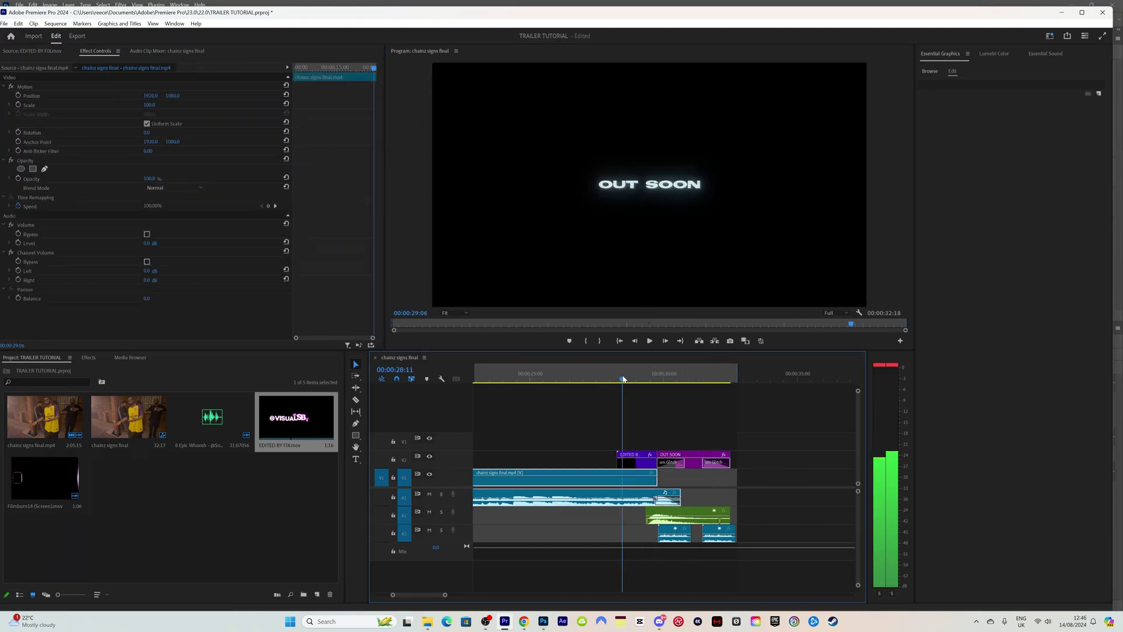
drag(623, 379, 609, 379)
- Render the video previews for the marked in-to-out range of the chainz signs final sequence
drag(445, 594, 543, 594)
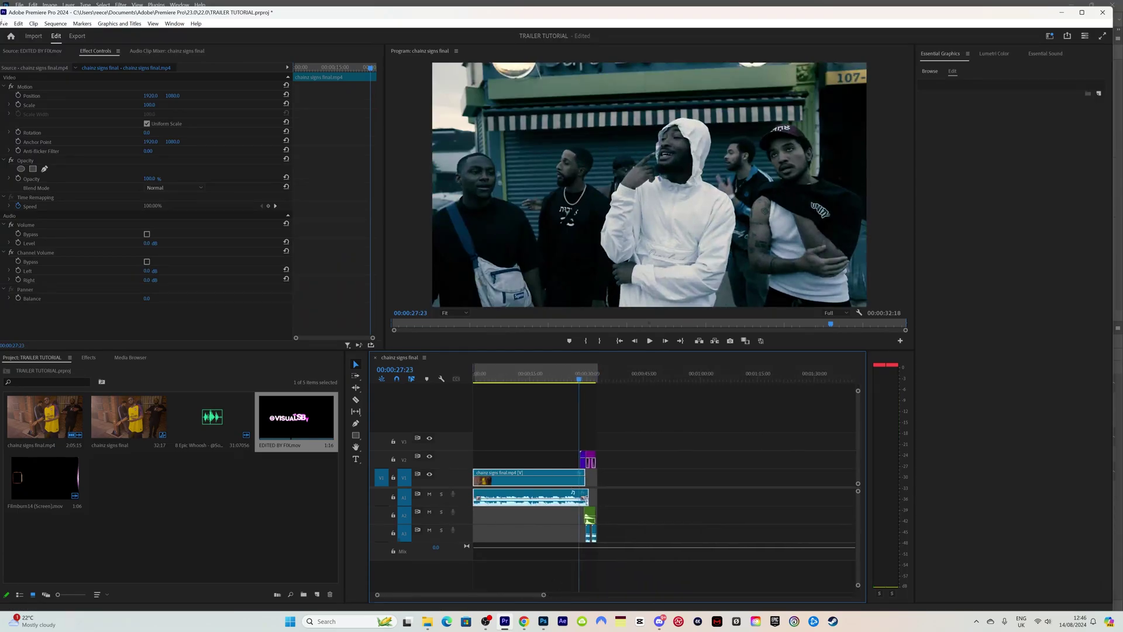
click(55, 24)
click(85, 58)
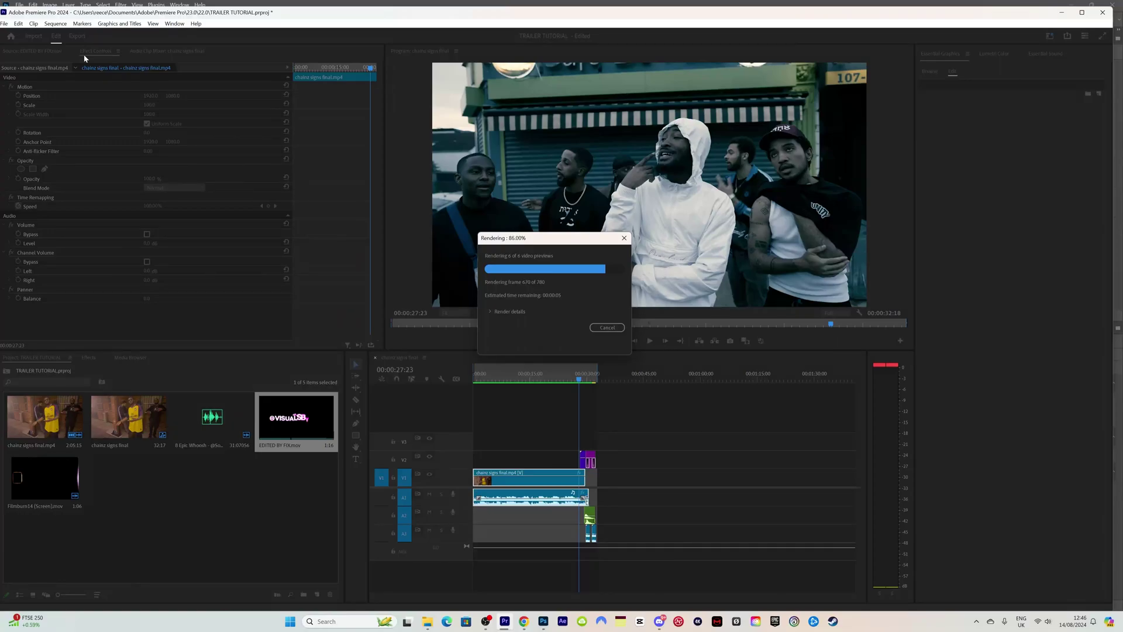
- Play the rendered ending from about 00:00:23:01 to the end of the sequence, lowering the system volume
click(560, 380)
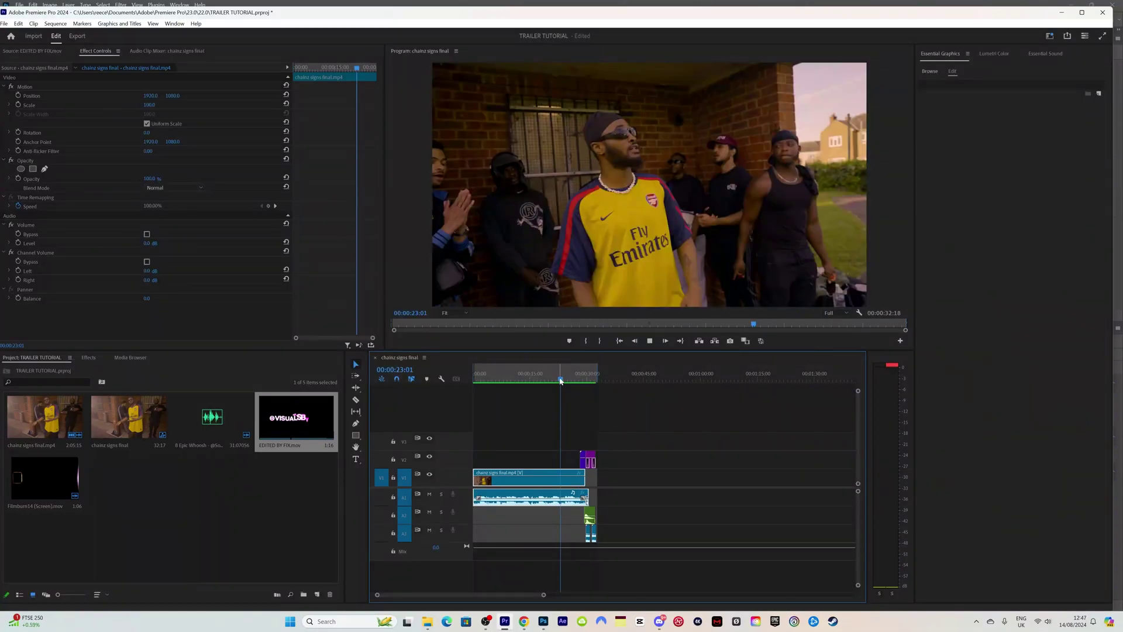
key(space)
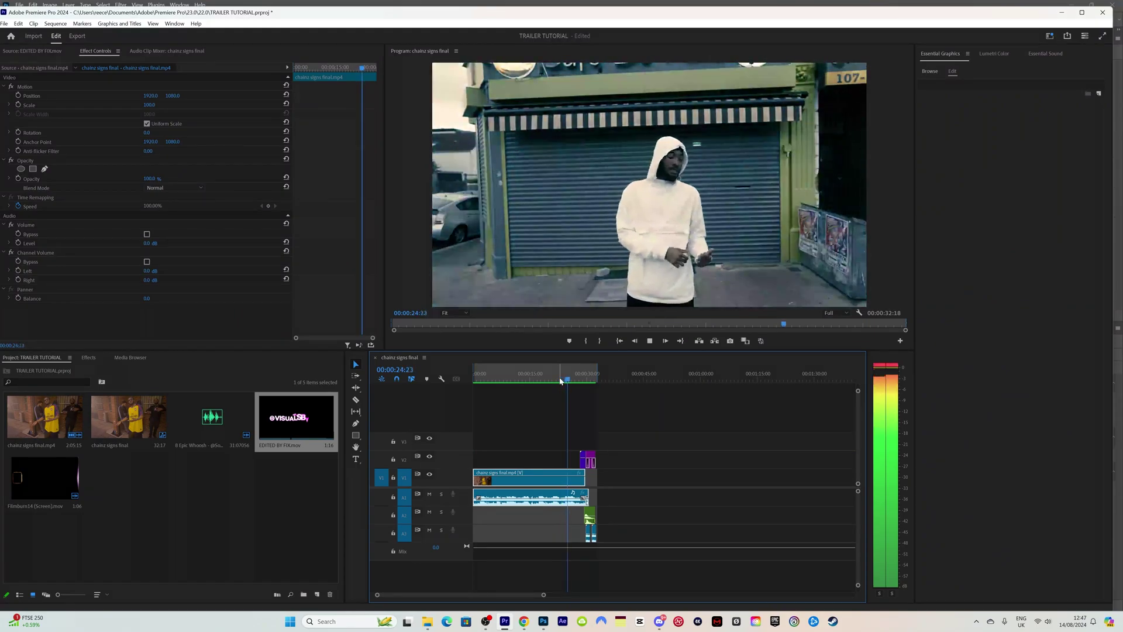
key(XF86AudioLowerVolume)
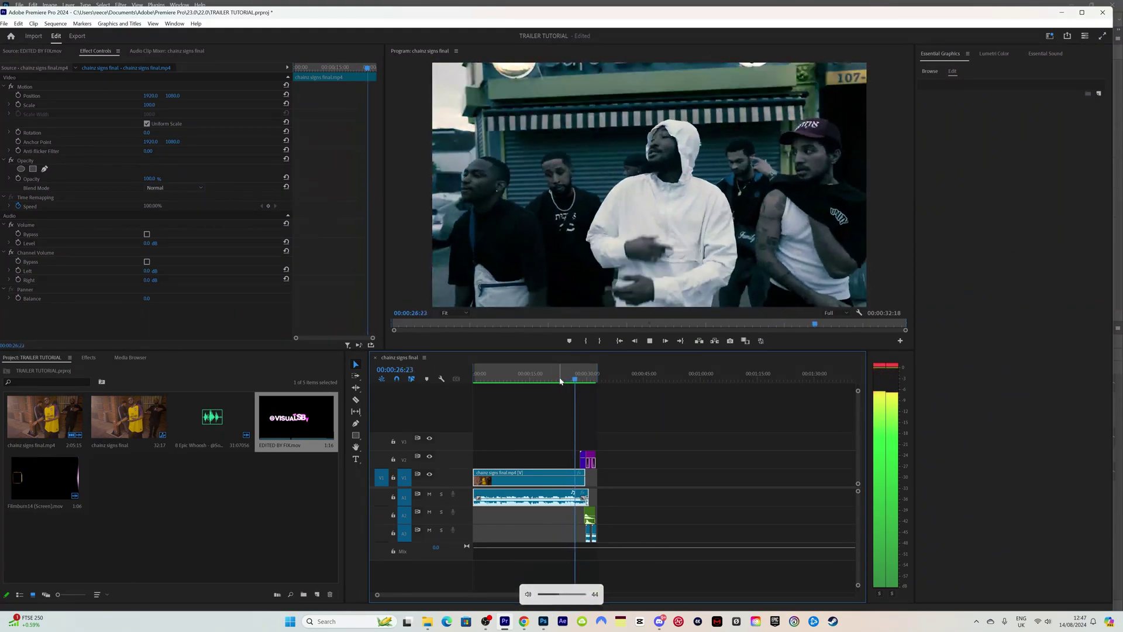
key(XF86AudioLowerVolume)
key(XF86AudioLowerVolume)
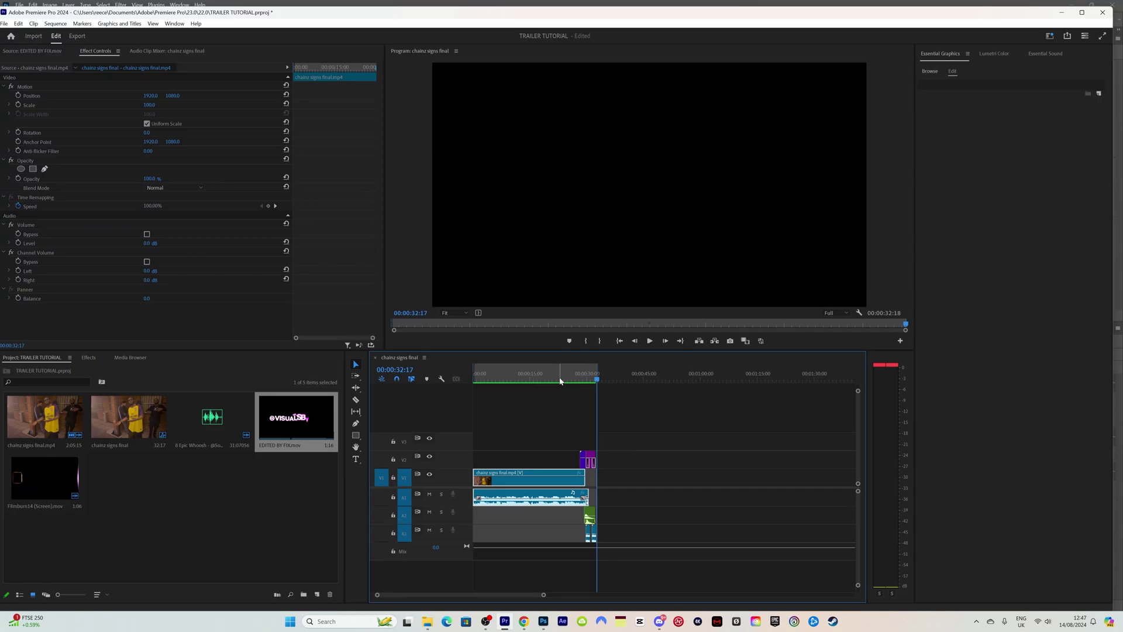
- Save the project and set the export file name to SIGNS TRAILER
click(559, 380)
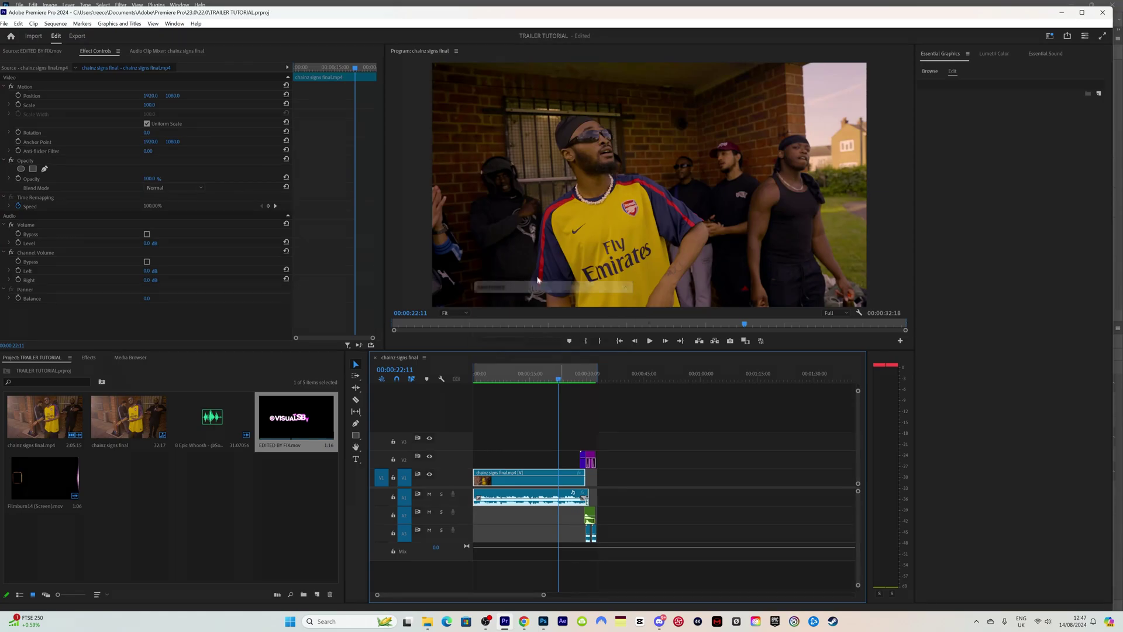
click(77, 36)
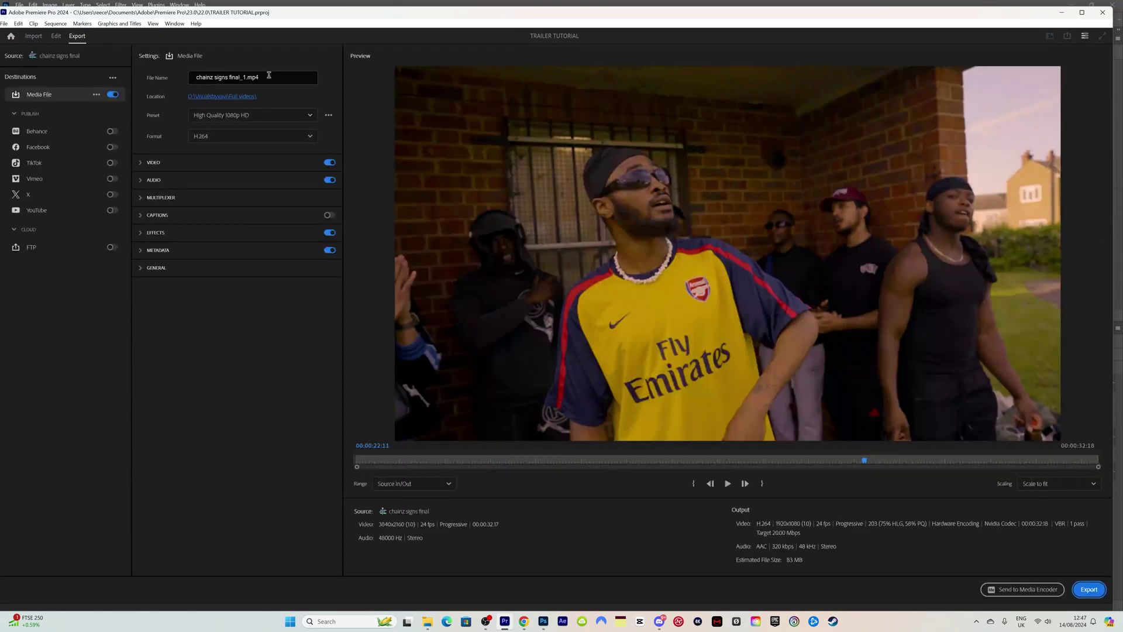
click(266, 76)
key(BackSpace)
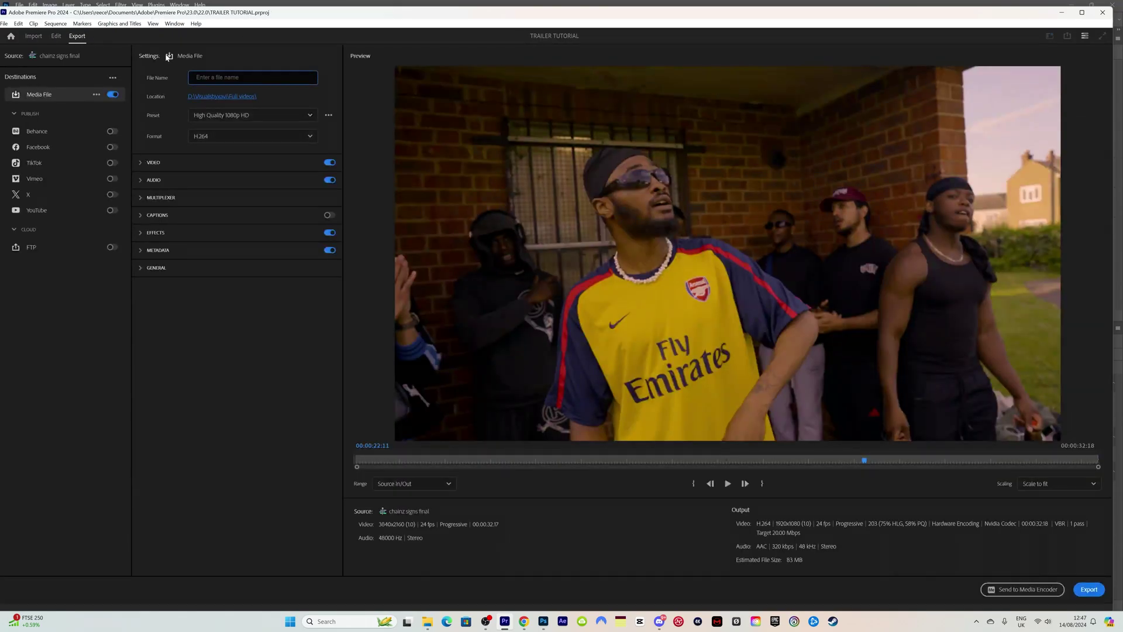
text(SIGNS TRAILER)
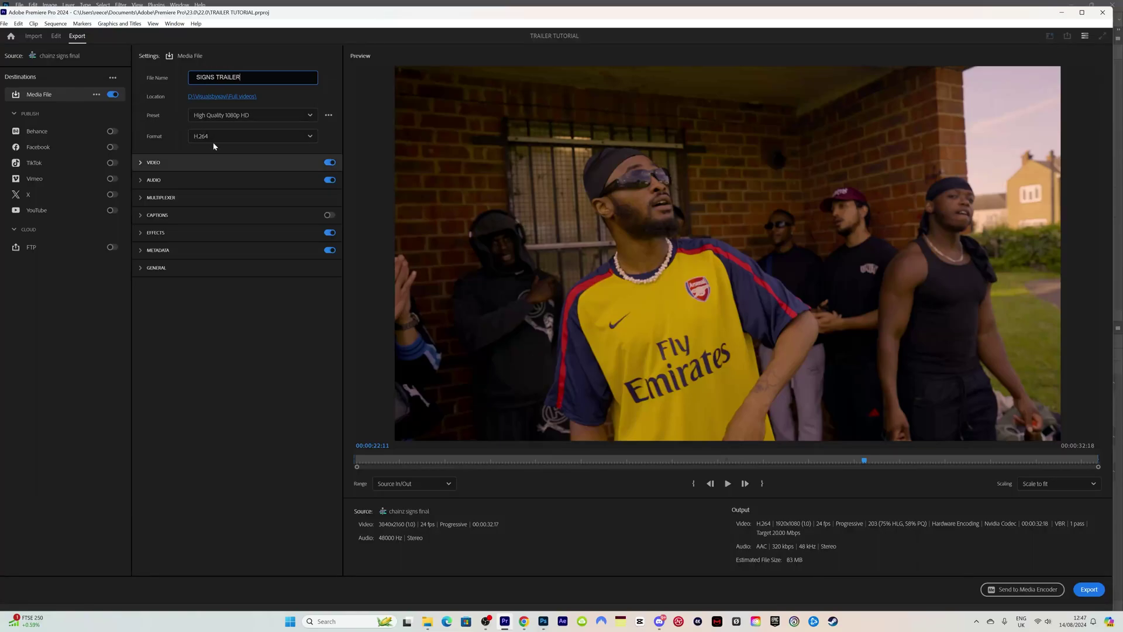
- Set the export format to HEVC (H.265), check the basic video settings and export the trailer
click(218, 137)
key(Escape)
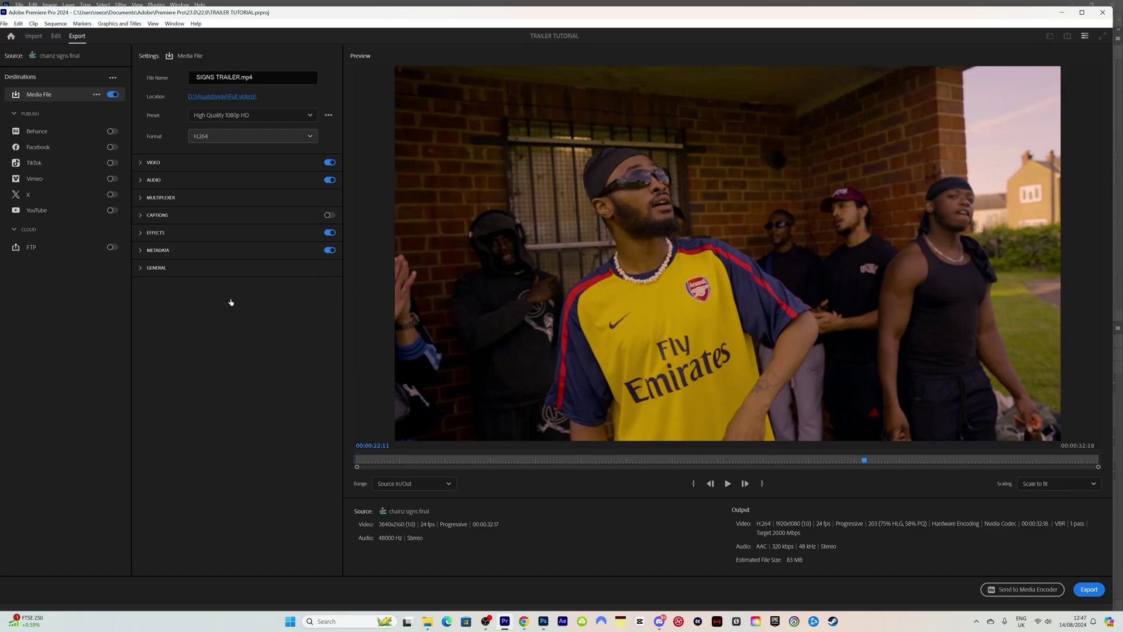
key(Down)
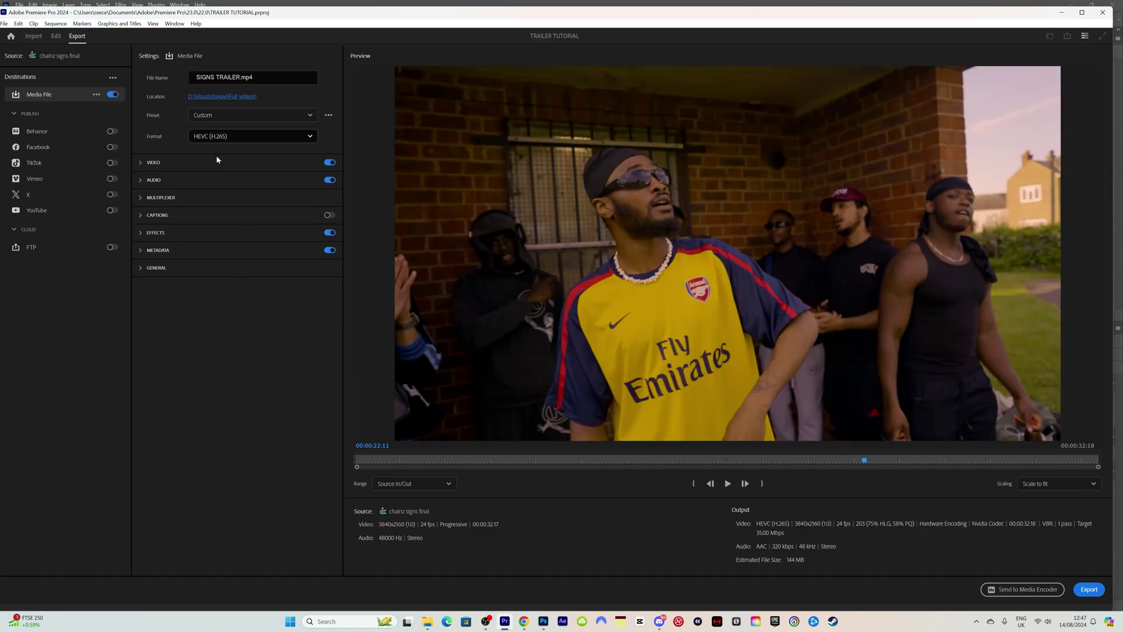
click(155, 163)
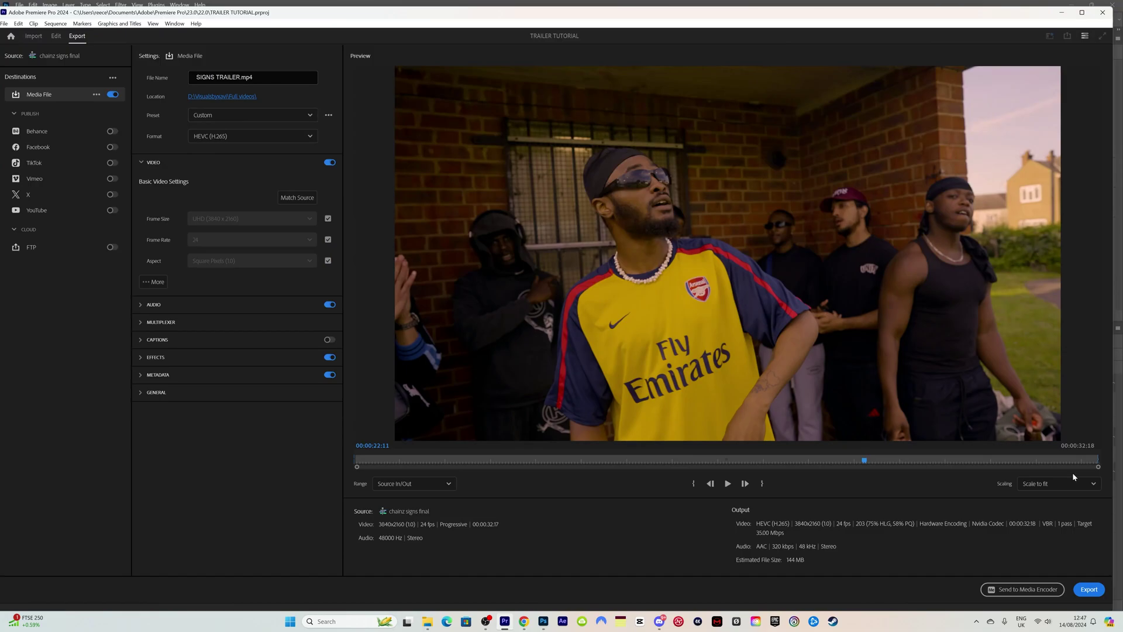
click(1088, 589)
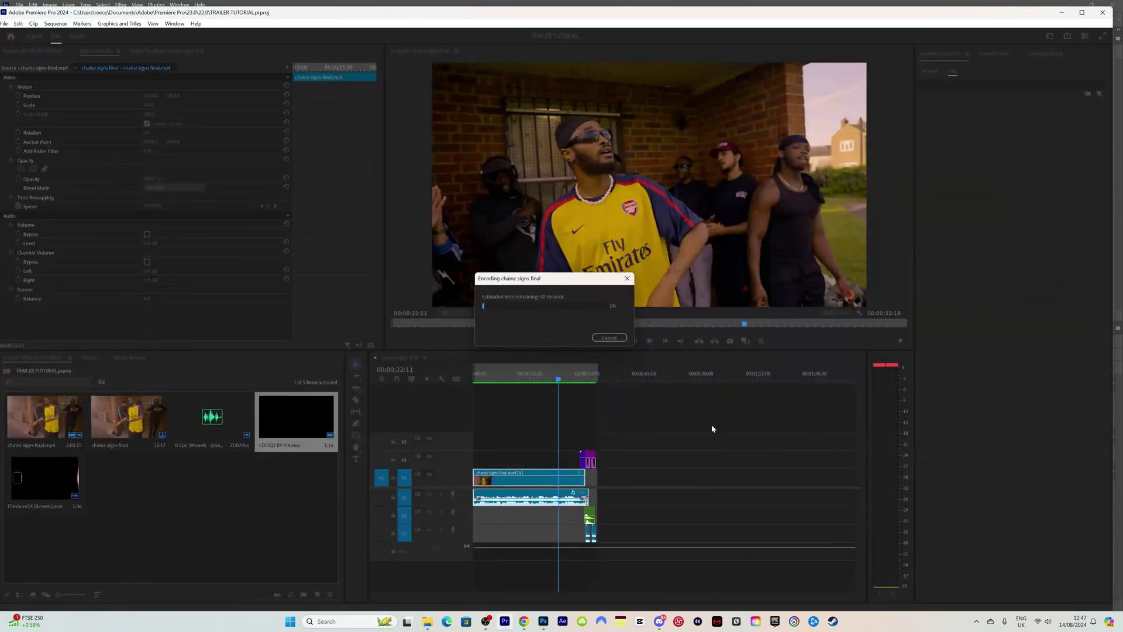
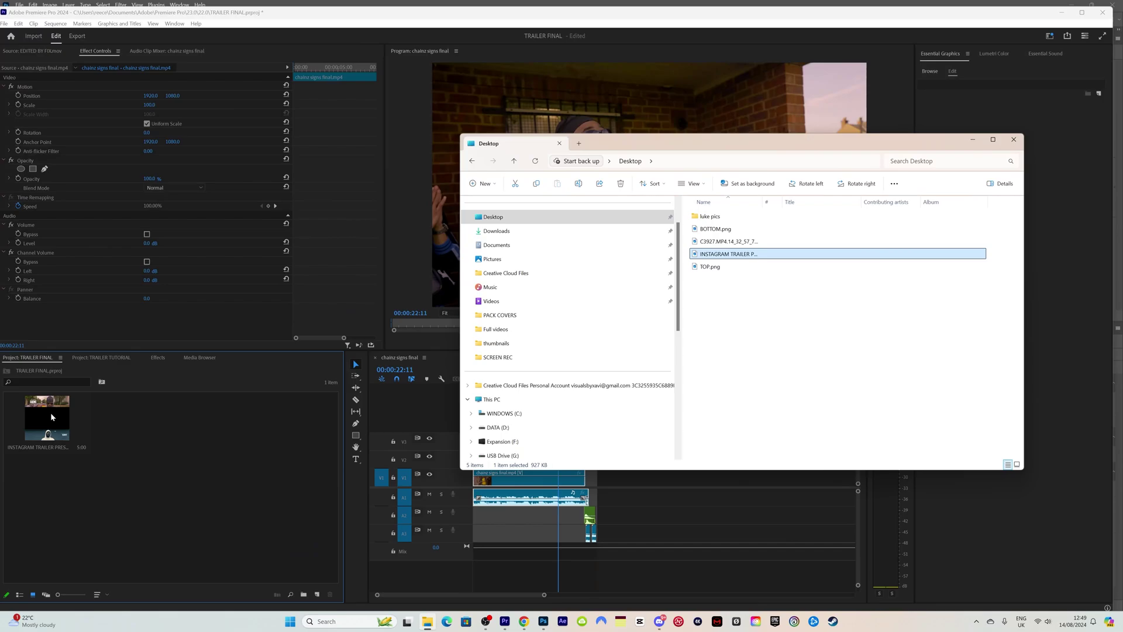
- Open INSTAGRAM TRAILER PRESET.png in the Source Monitor and import the exported SIGNS TRAILER.mp4 into the TRAILER FINAL project
double_click(50, 412)
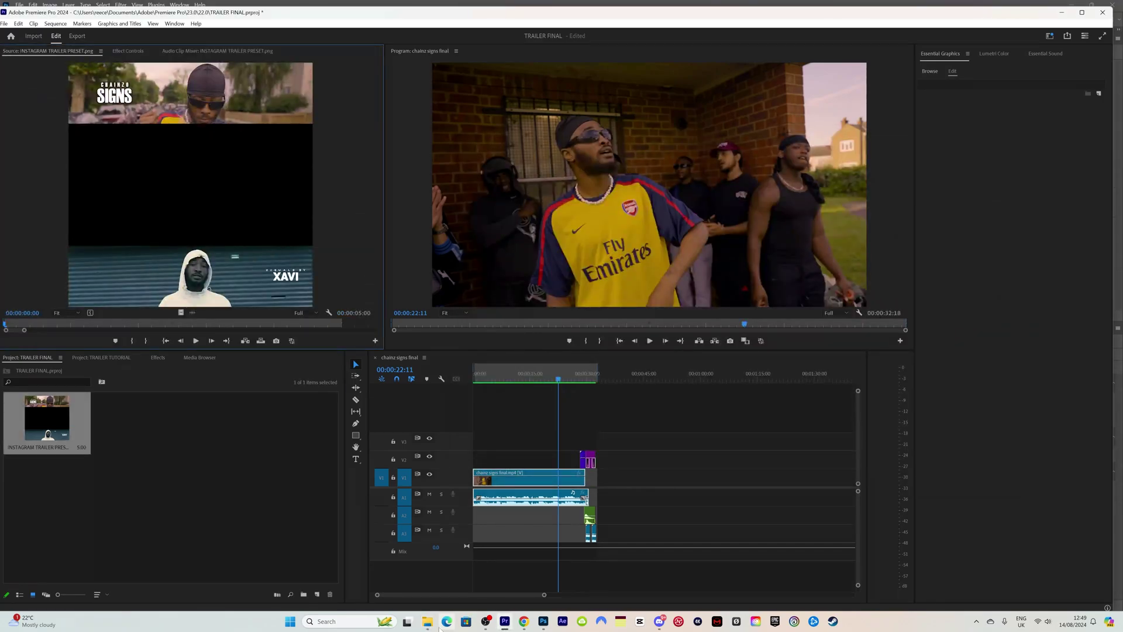
click(427, 621)
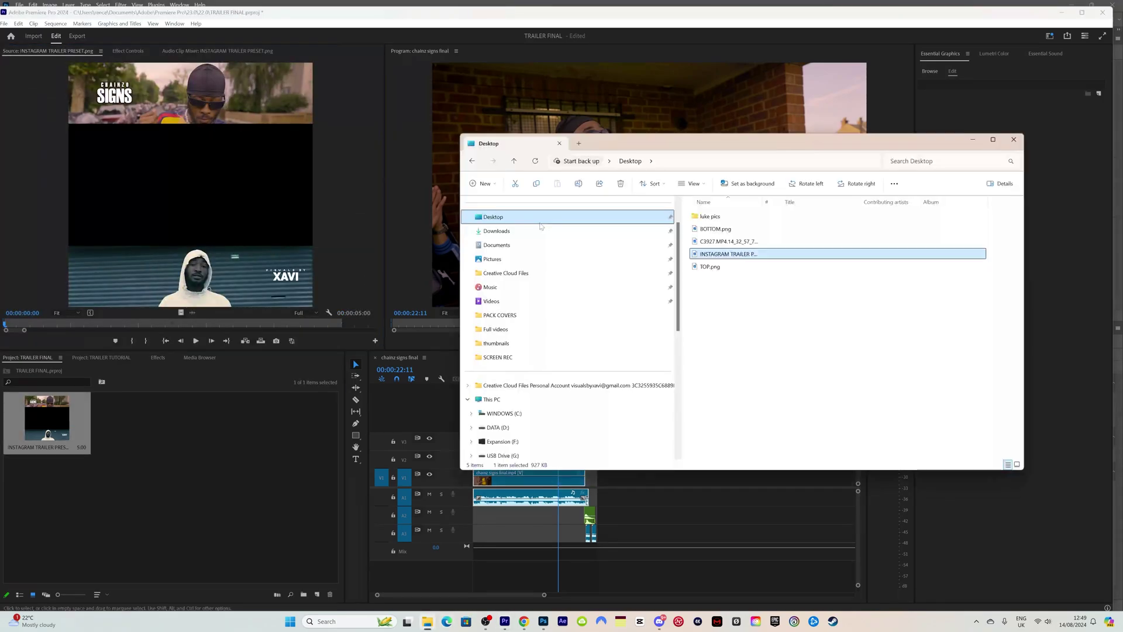
click(514, 357)
drag(712, 229, 188, 446)
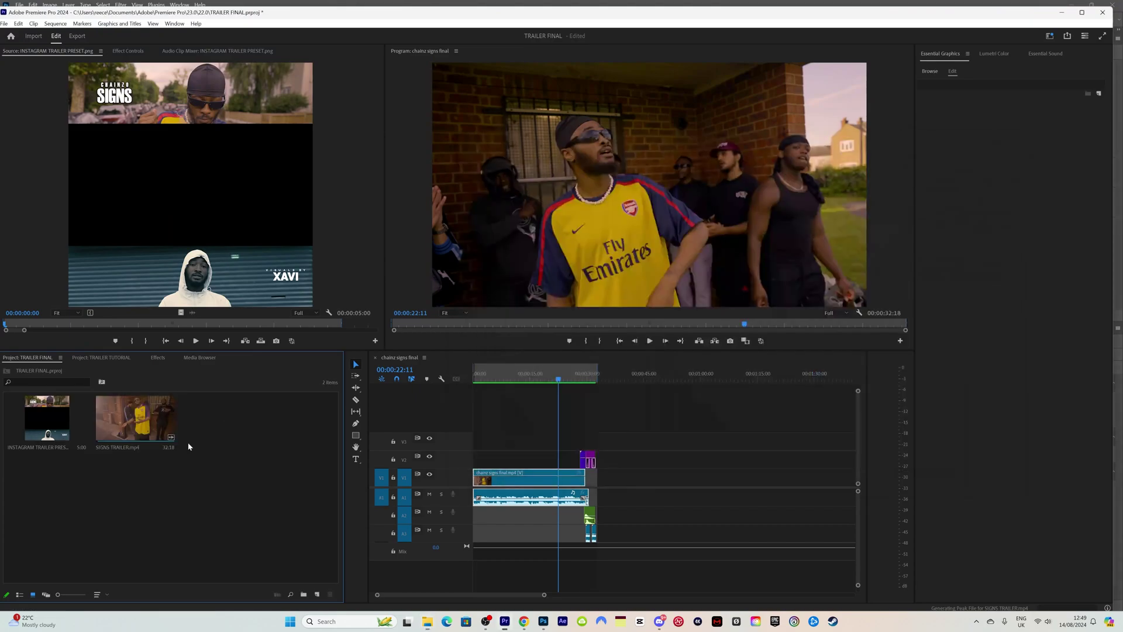
- Create a new sequence from INSTAGRAM TRAILER PRESET.png and check its frame size in the sequence settings
drag(47, 417, 317, 592)
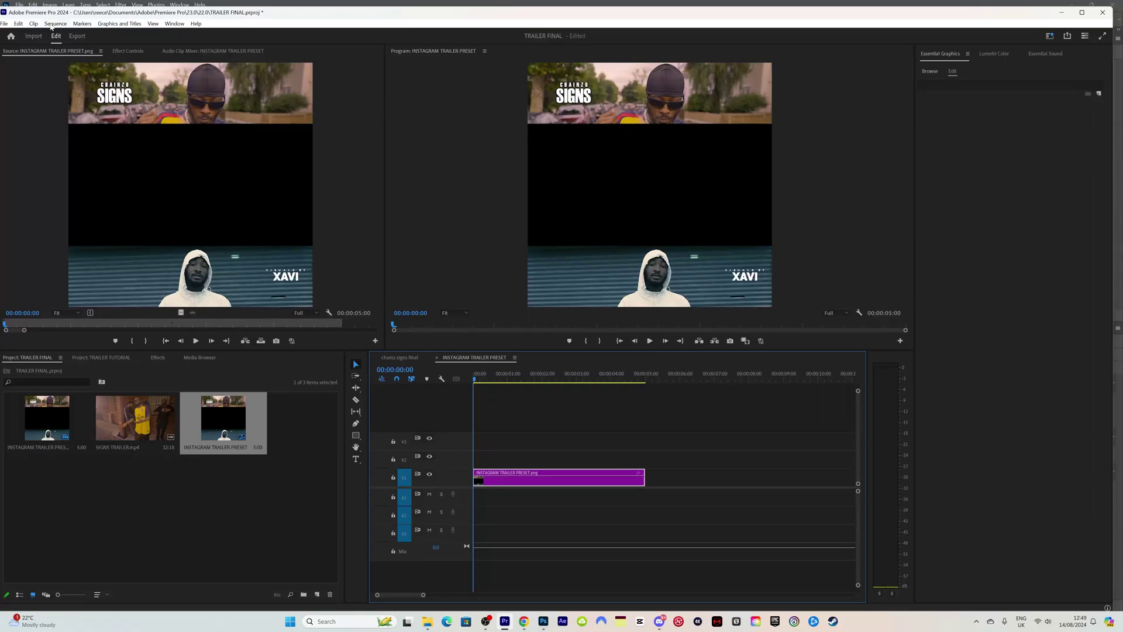
click(82, 23)
click(68, 34)
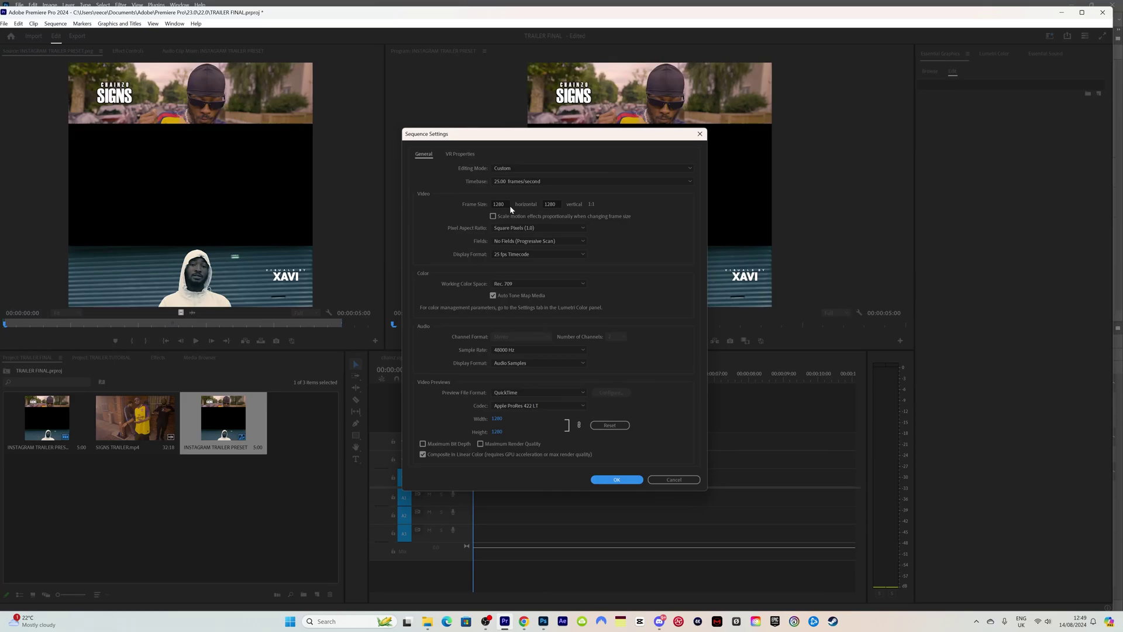
click(700, 135)
- Move the preset image up to track V2 and place SIGNS TRAILER.mp4 beneath it on V1 at the sequence start
double_click(134, 417)
drag(181, 313, 445, 504)
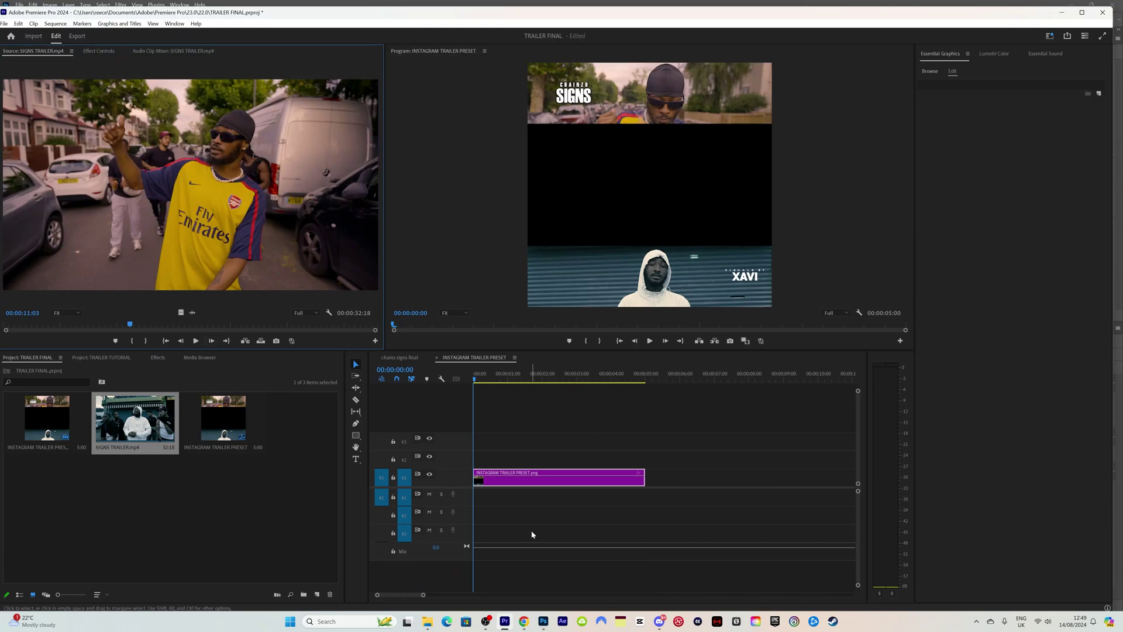
click(549, 471)
drag(552, 468, 551, 452)
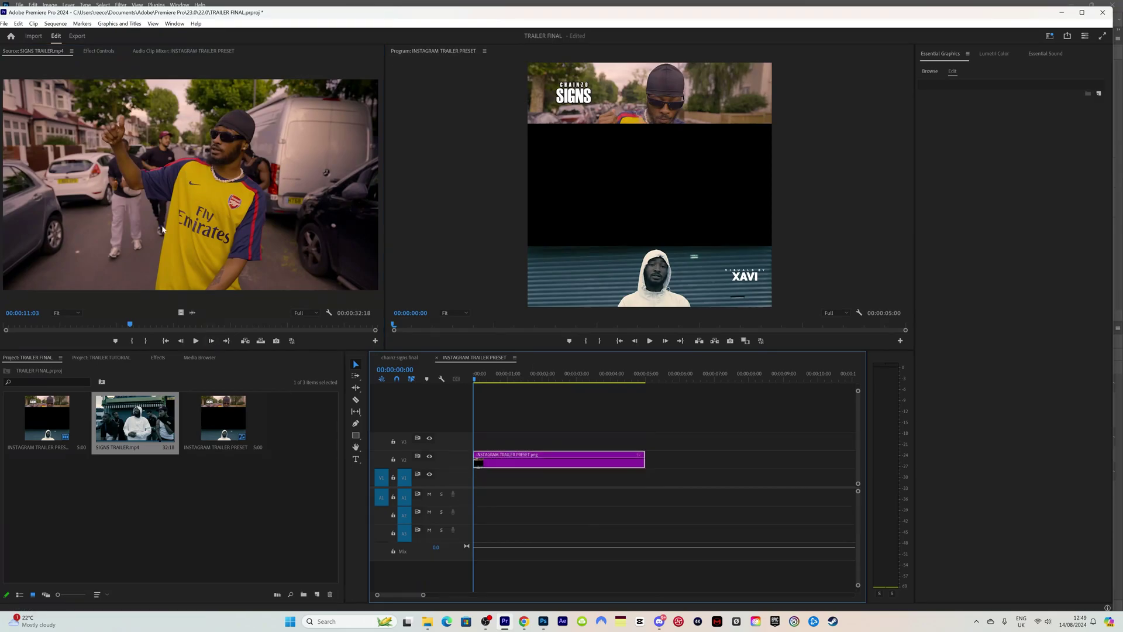
drag(135, 417, 523, 483)
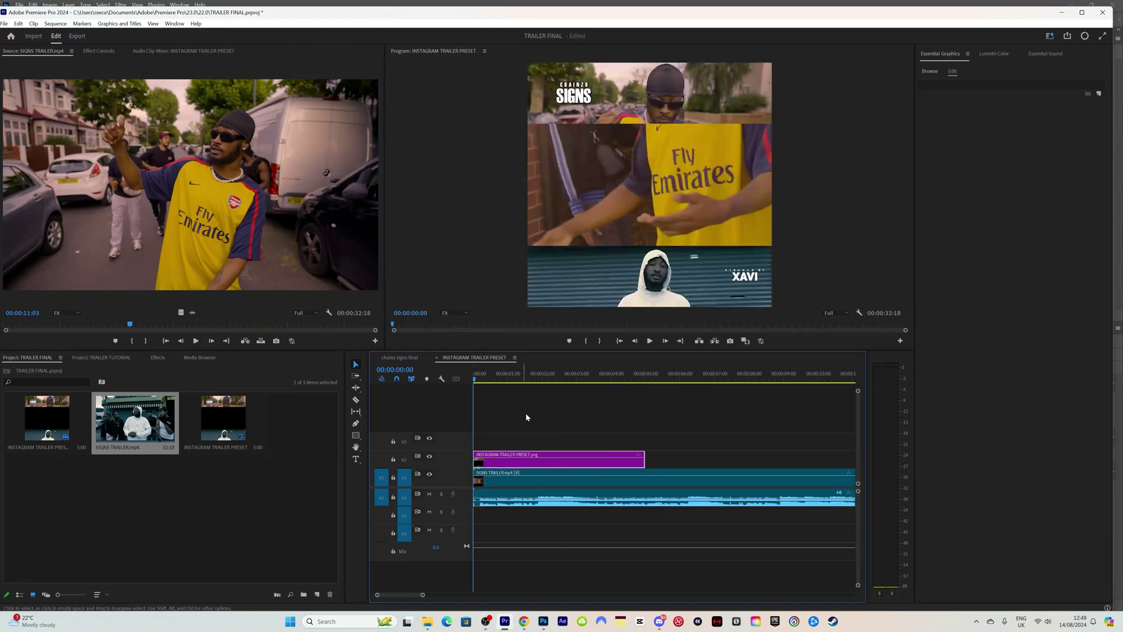
- Set the SIGNS TRAILER.mp4 clip to the sequence frame size and extend the preset image on V2 to the trailer's end
click(508, 376)
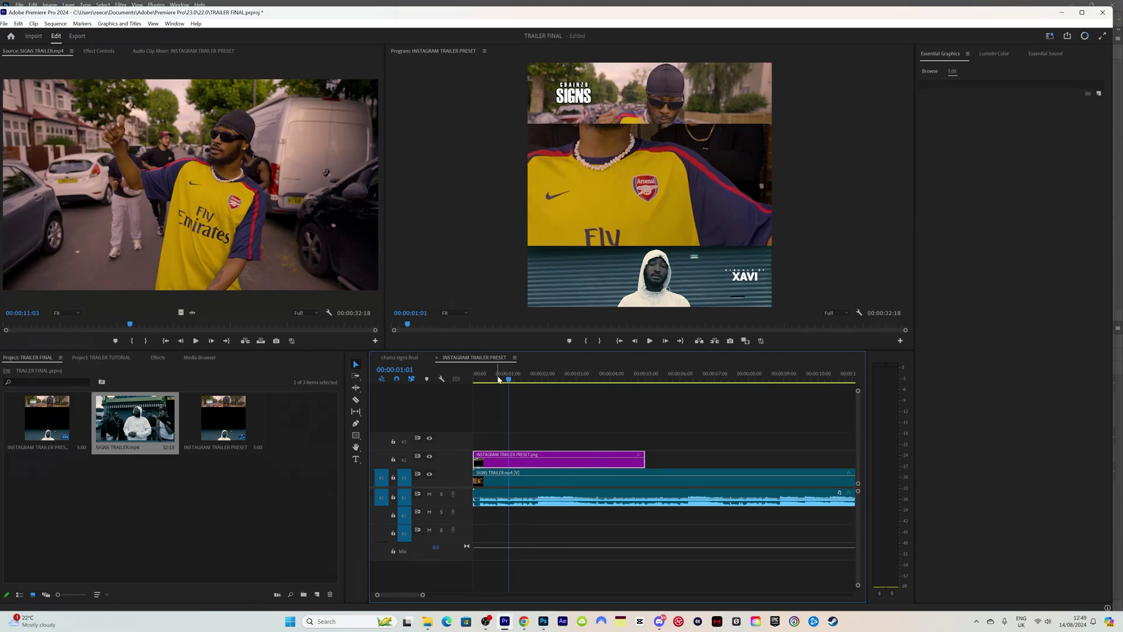
click(537, 484)
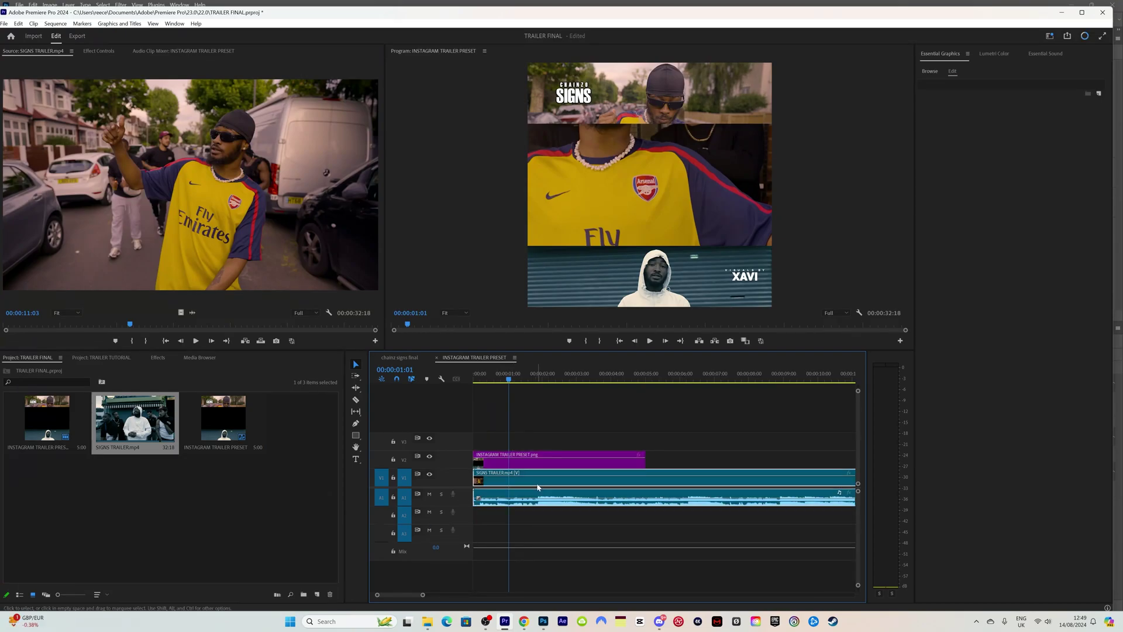
right_click(537, 486)
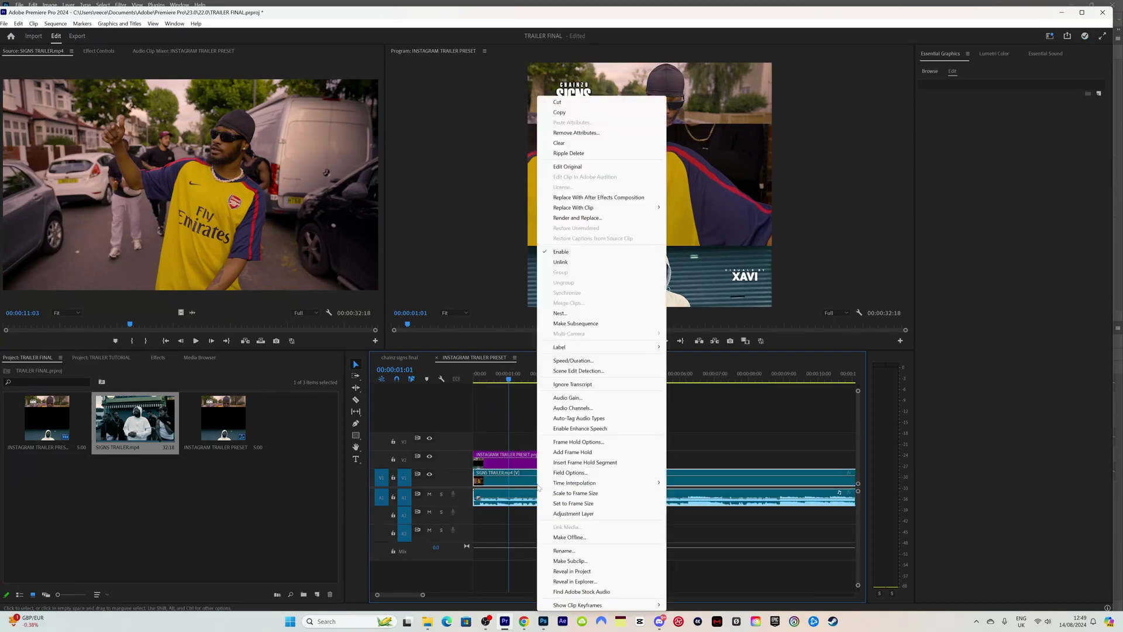
click(571, 504)
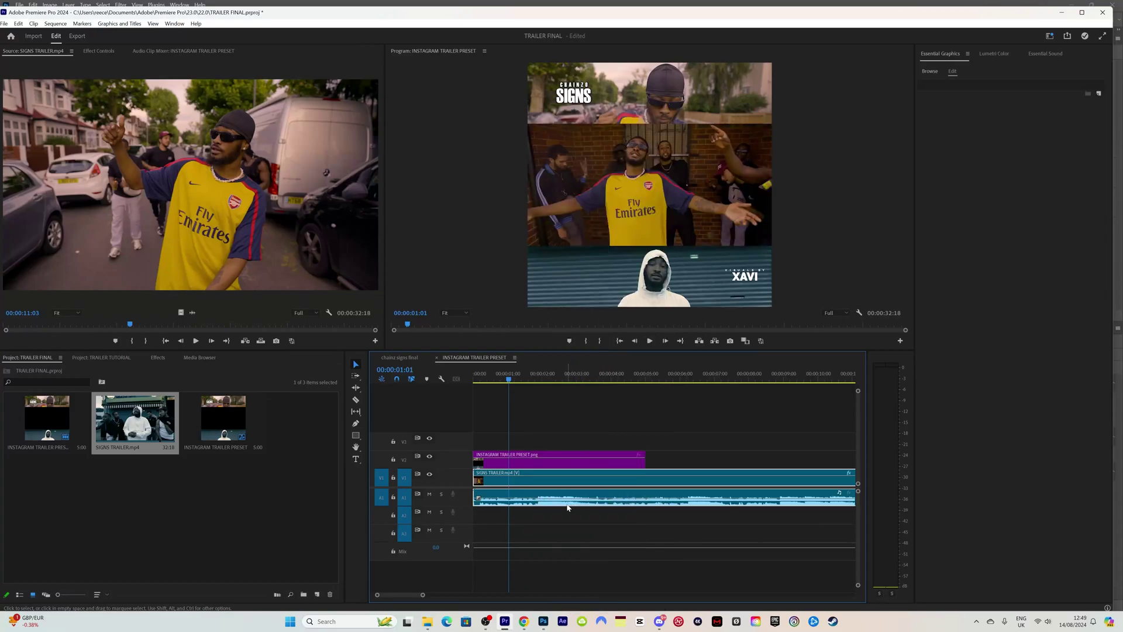
drag(420, 594, 556, 594)
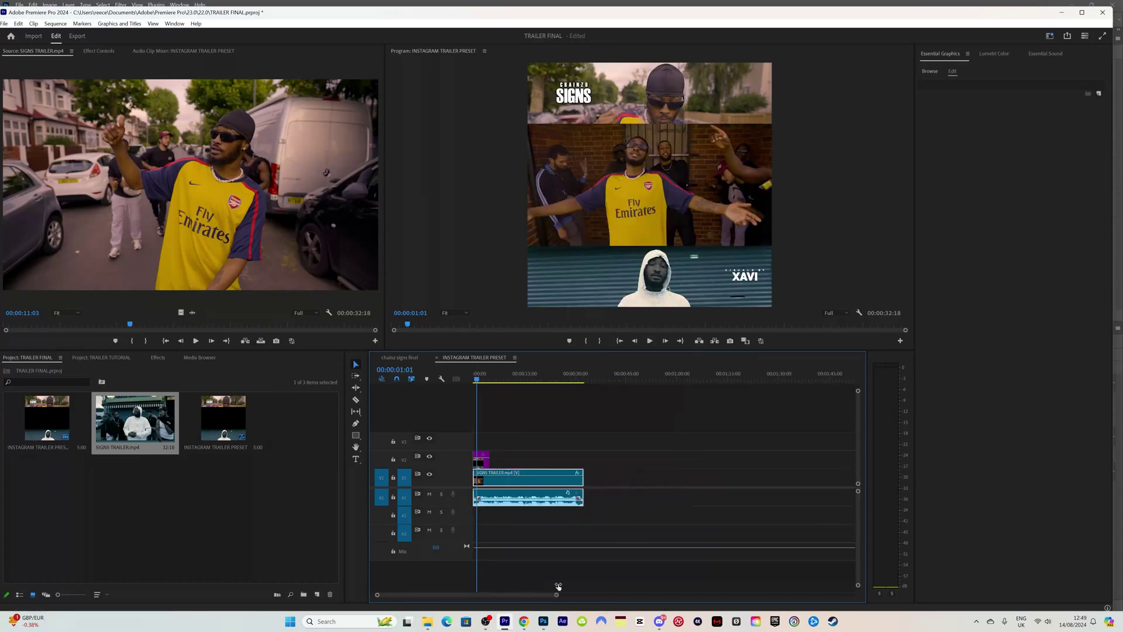
drag(491, 458, 582, 459)
- Play the combined sequence from 00:00:07:07 with the system volume raised to 40, and again from 00:00:22:11
click(498, 373)
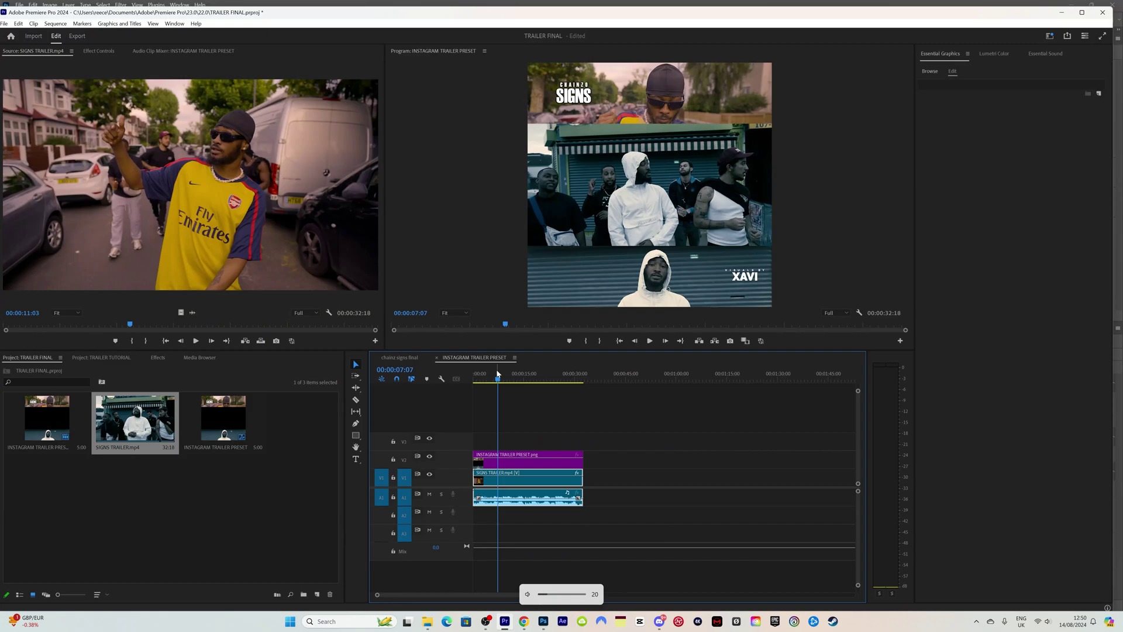
key(space)
key(XF86AudioRaiseVolume)
key(XF86AudioRaiseVolume)
key(XF86AudioRaiseVolume)
key(XF86AudioRaiseVolume)
key(XF86AudioRaiseVolume)
key(XF86AudioRaiseVolume)
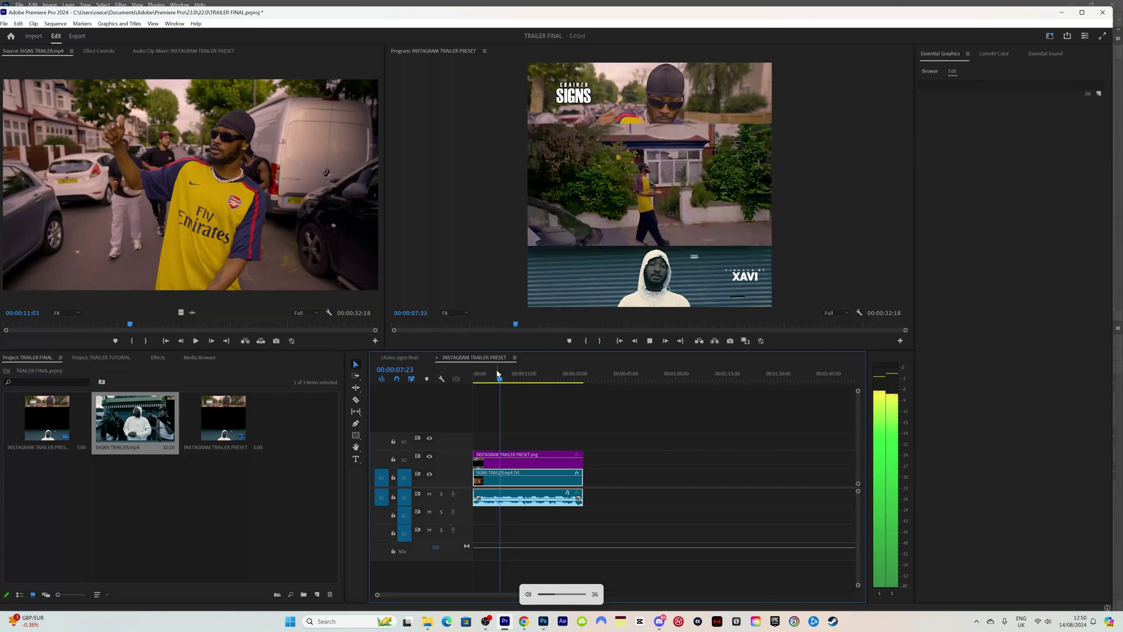
key(XF86AudioRaiseVolume)
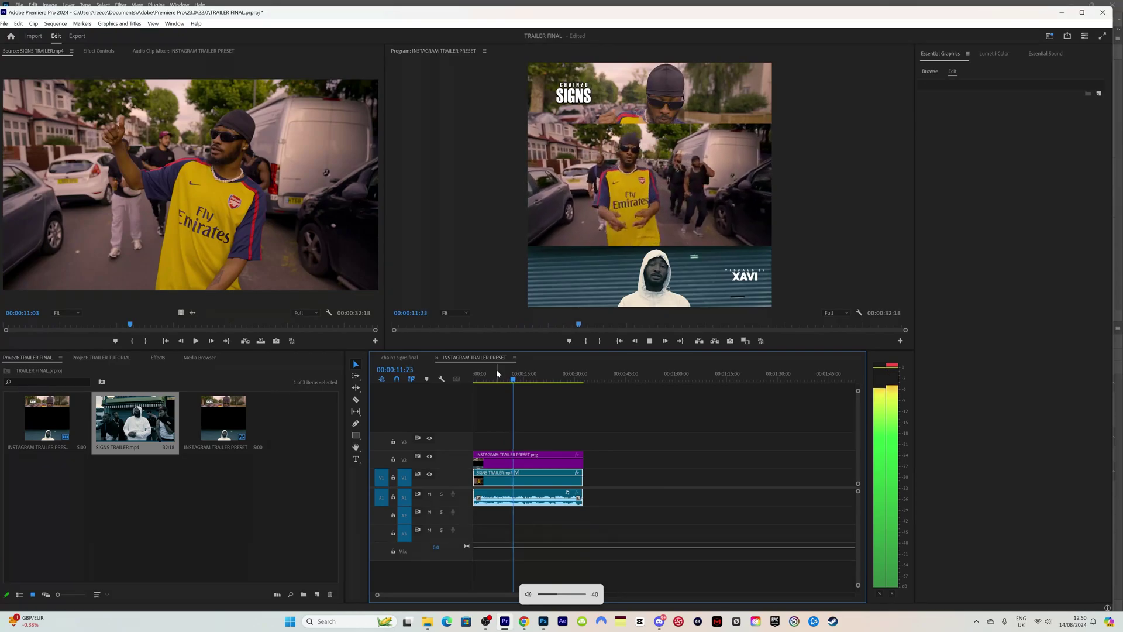
key(space)
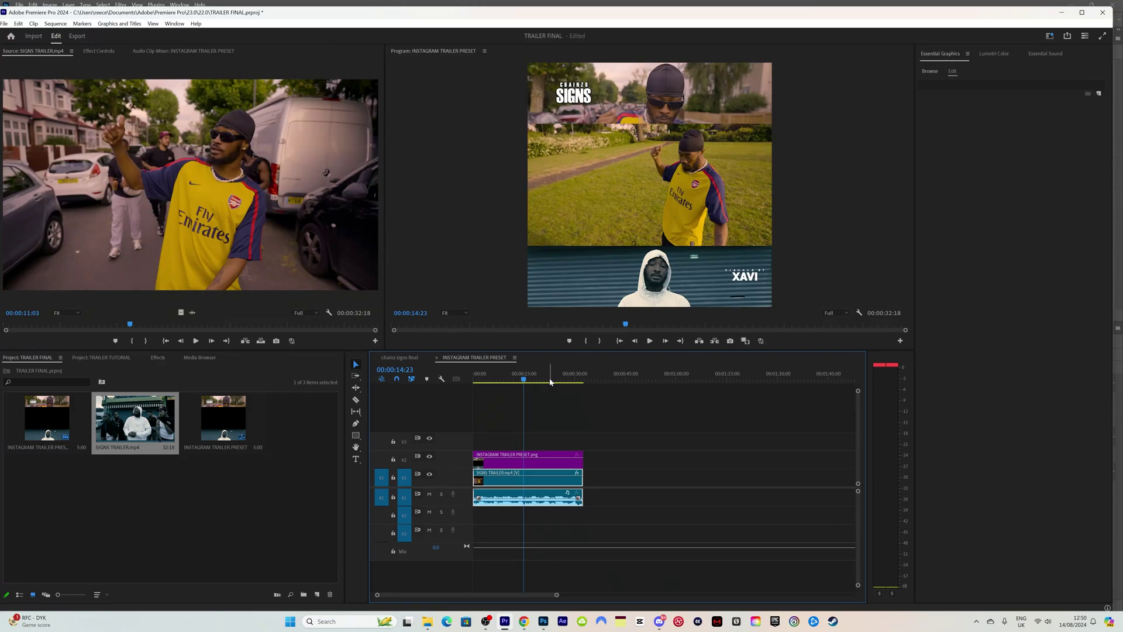
click(550, 381)
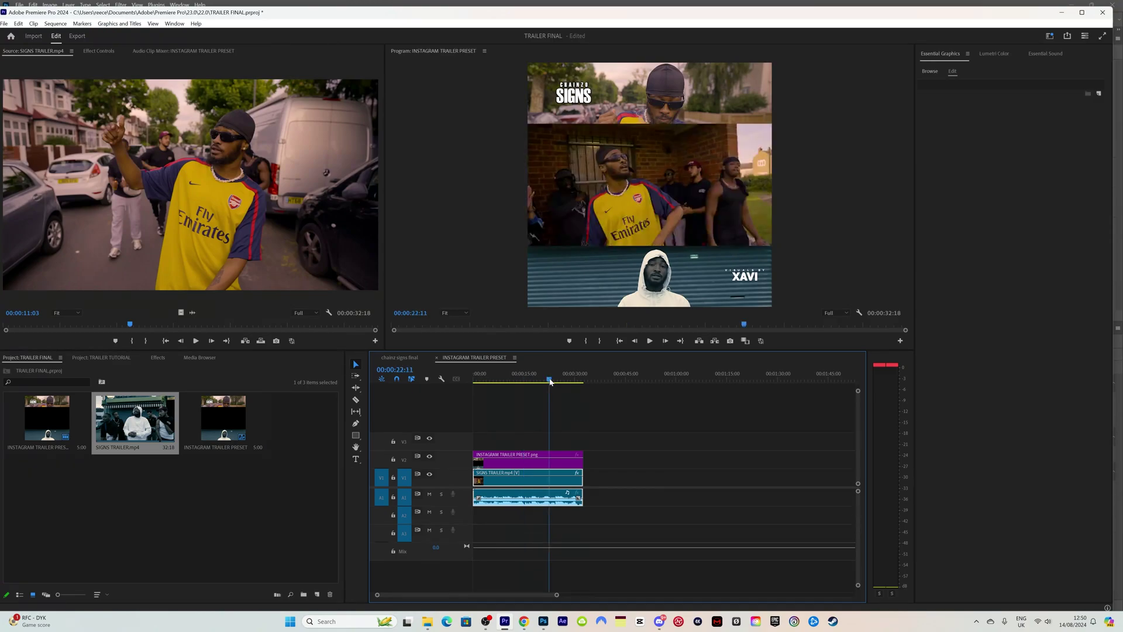
key(space)
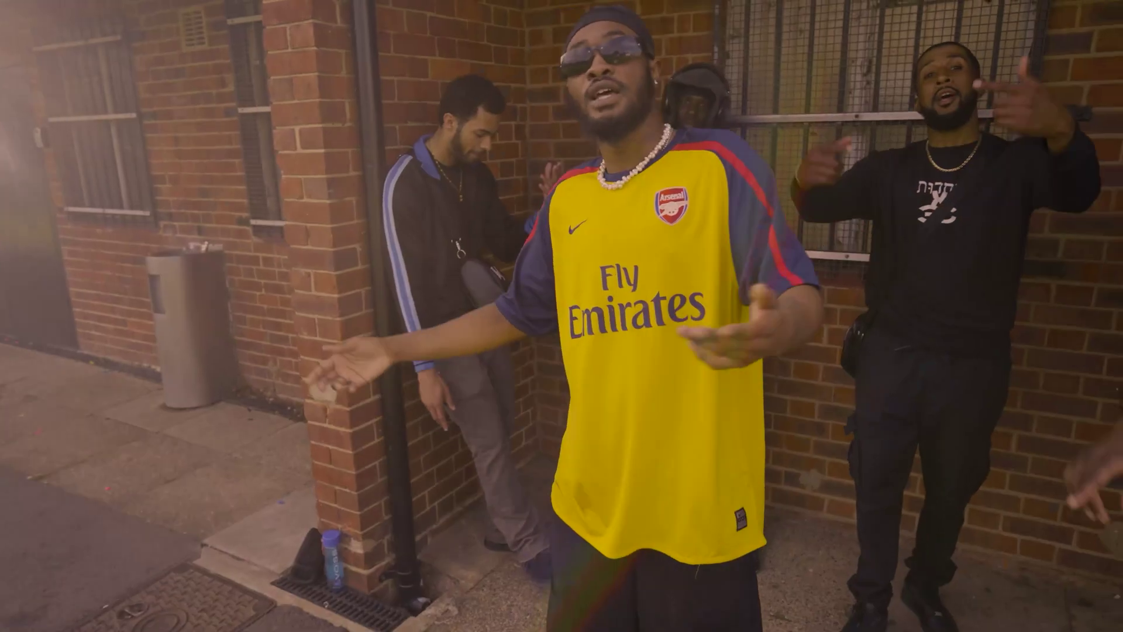